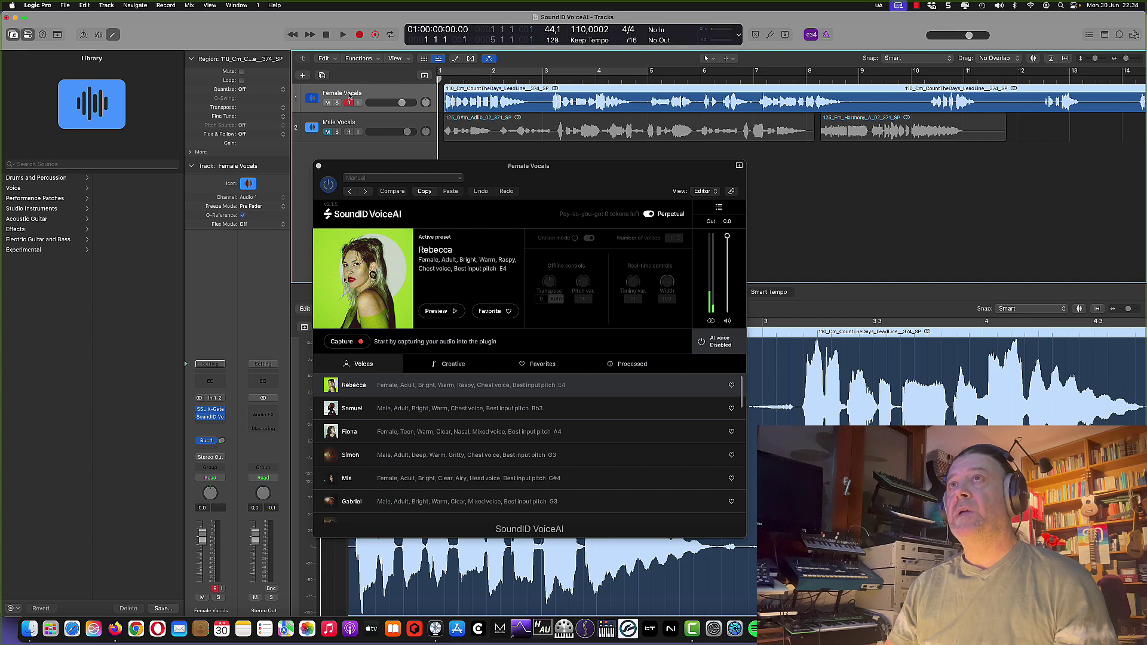
- Audition the Rebecca, Samuel, Fiona, Simon, Mia and Gabriel voice presets and browse the remaining voices in SoundID VoiceAI
{"action": "mouse_move", "coordinate": [376, 173]}
{"action": "left_mouse_down"}
{"action": "mouse_move", "coordinate": [392, 167]}
{"action": "mouse_move", "coordinate": [376, 178]}
{"action": "left_mouse_up"}
{"action": "left_click", "coordinate": [355, 394]}
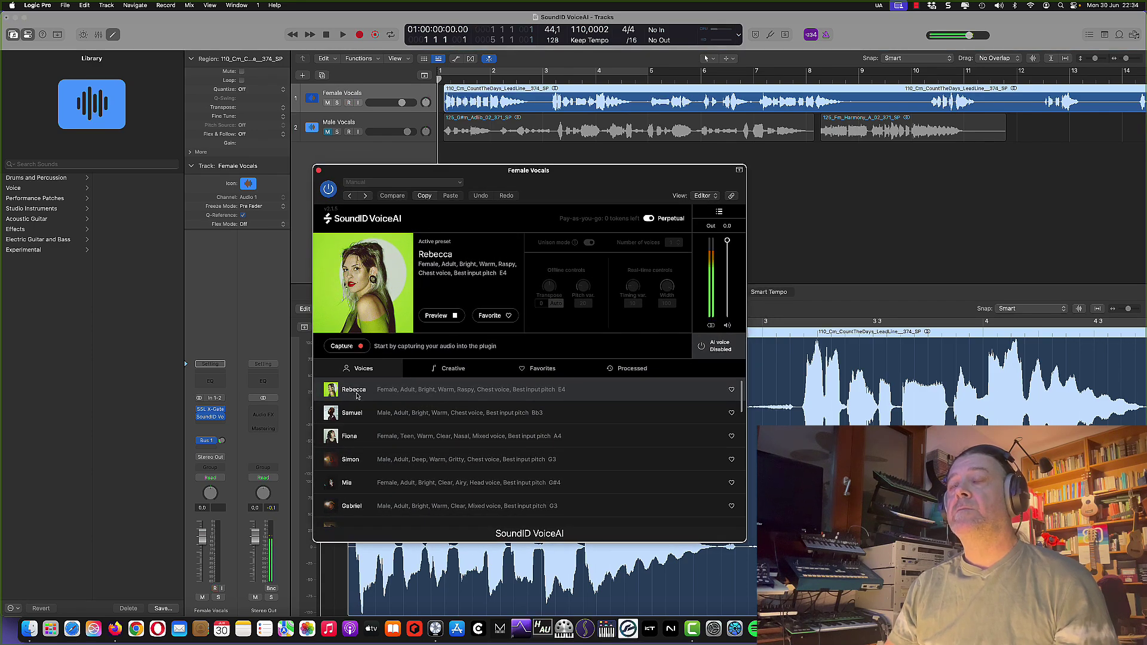
{"action": "left_click", "coordinate": [367, 414]}
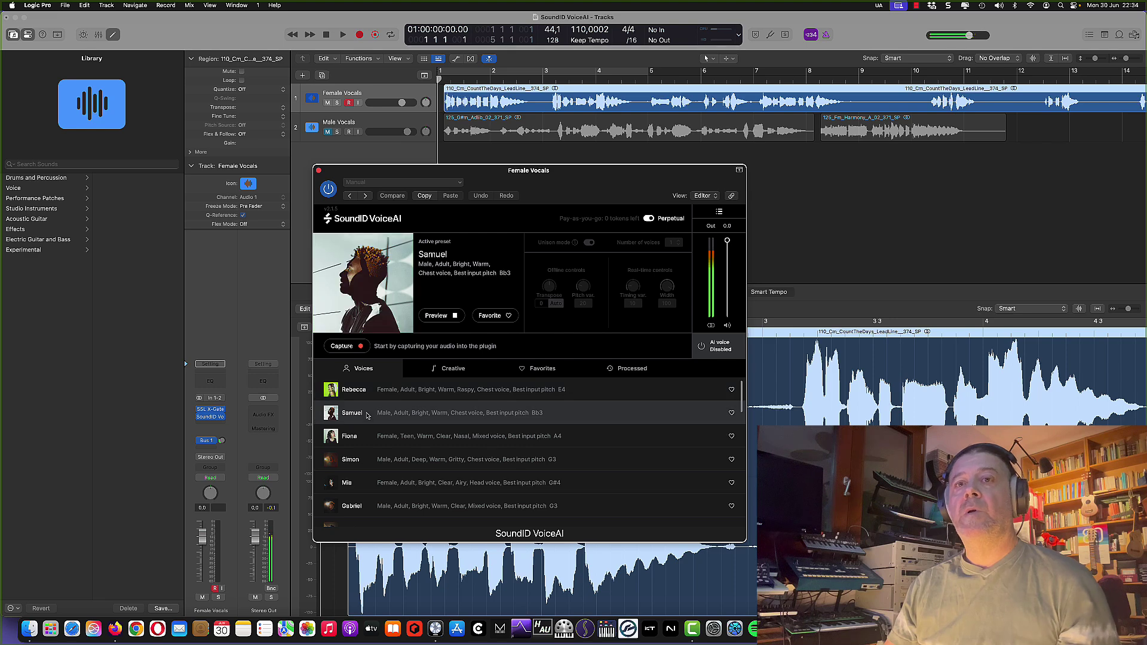
{"action": "left_click", "coordinate": [368, 438]}
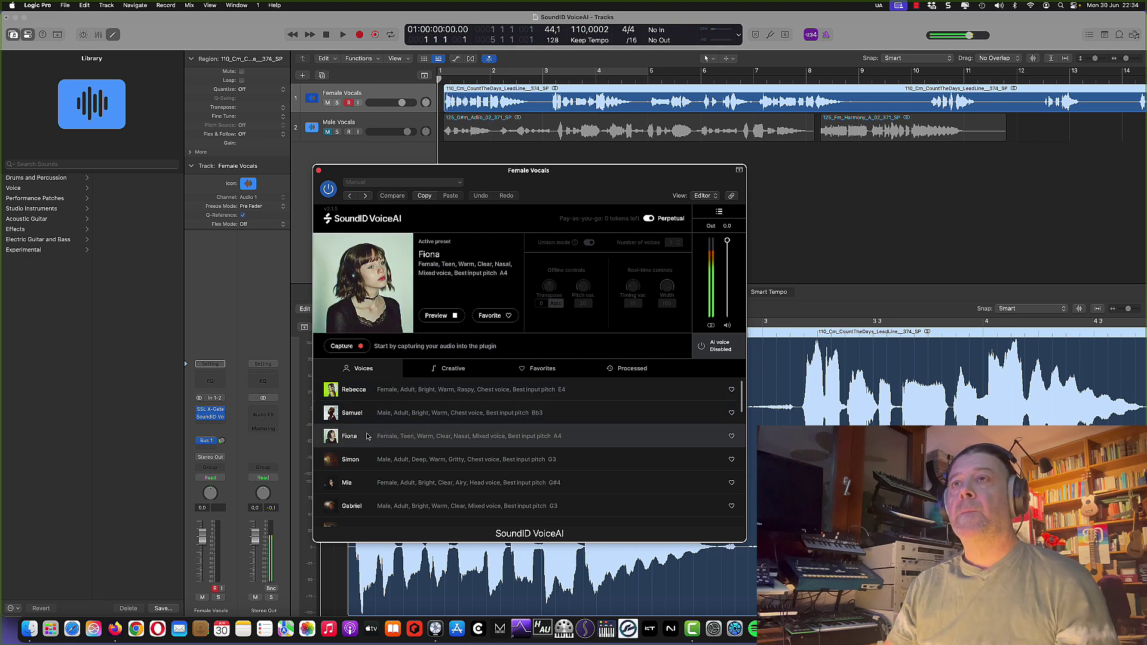
{"action": "left_click", "coordinate": [382, 461]}
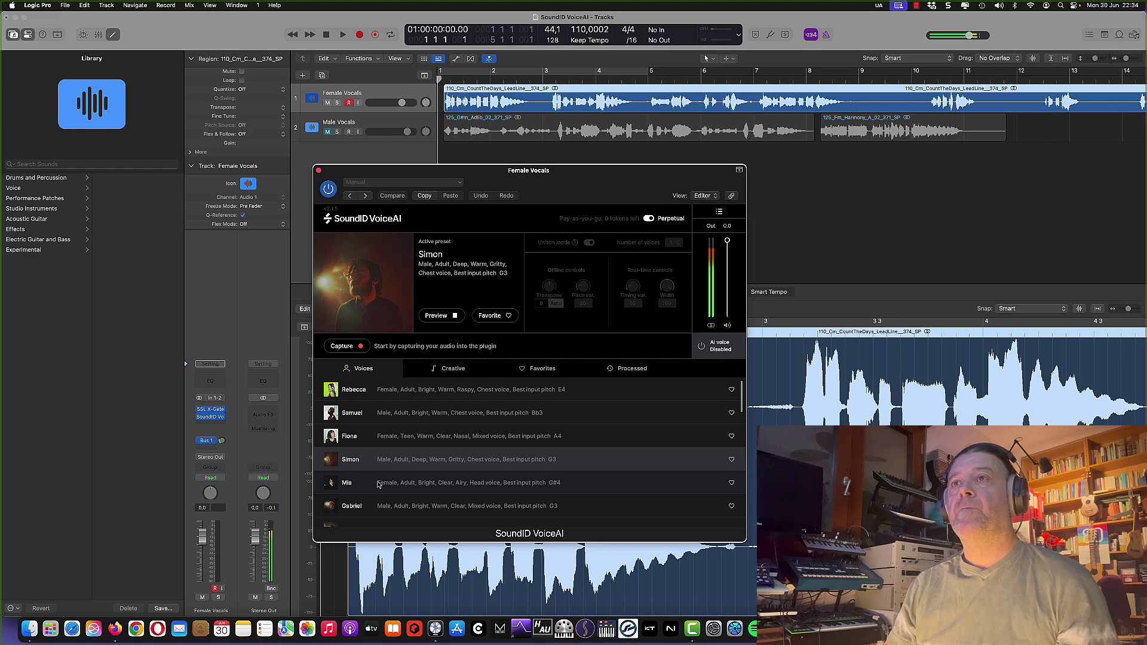
{"action": "left_click", "coordinate": [378, 484]}
{"action": "left_click", "coordinate": [376, 509]}
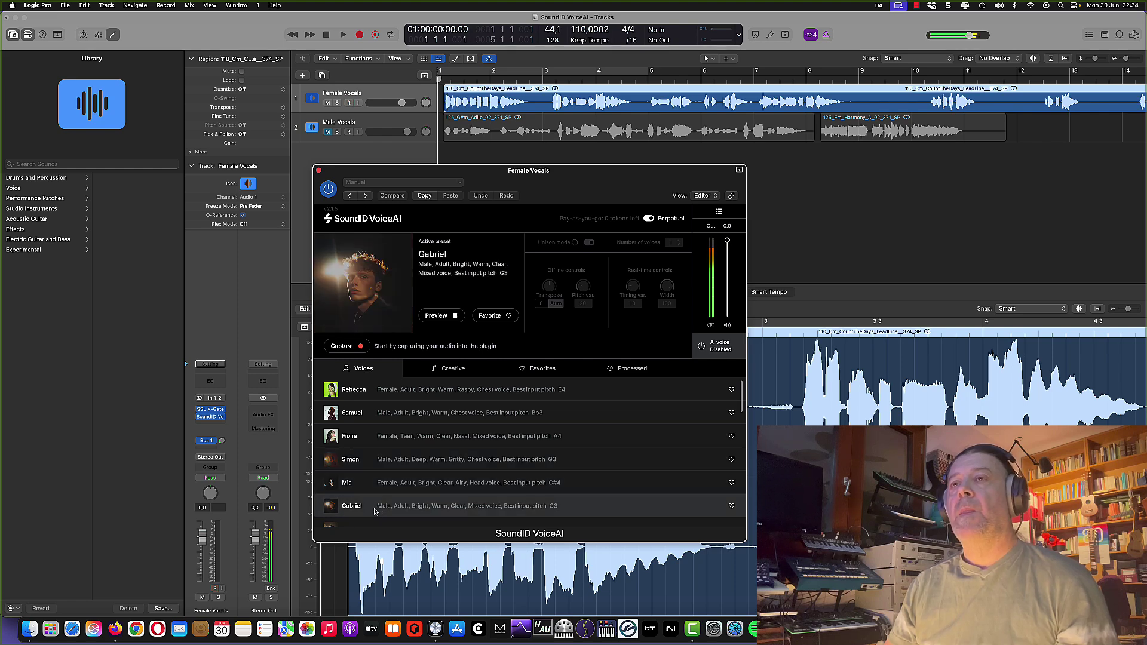
{"action": "scroll", "coordinate": [425, 421], "scroll_direction": "down", "scroll_amount": 10}
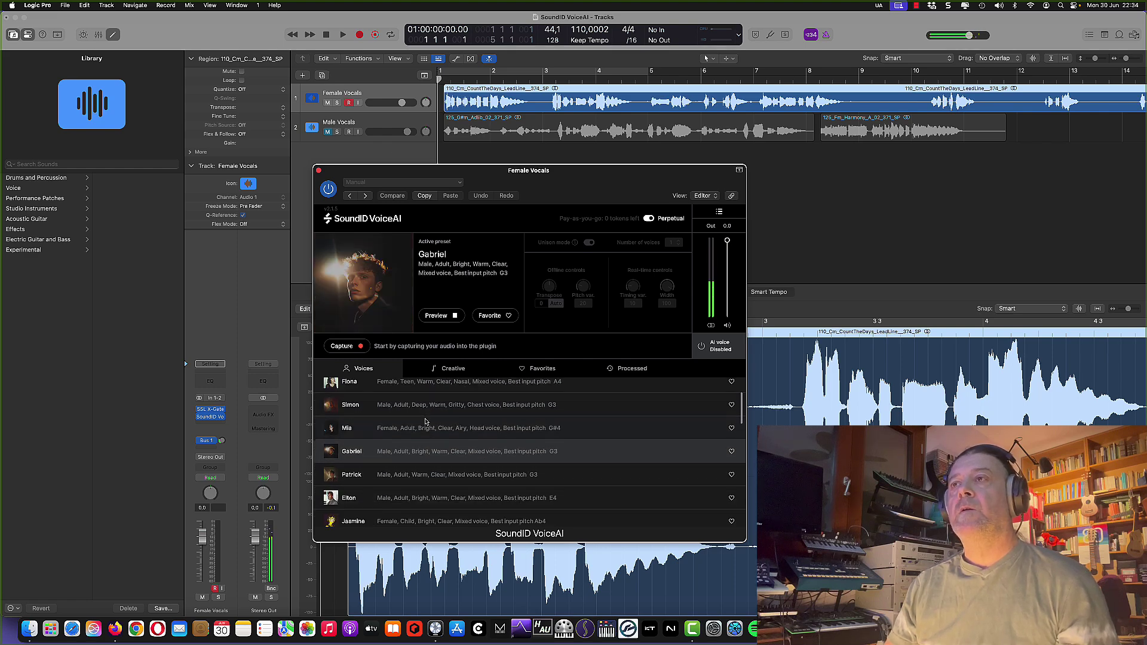
{"action": "scroll", "coordinate": [426, 421], "scroll_direction": "down", "scroll_amount": 8}
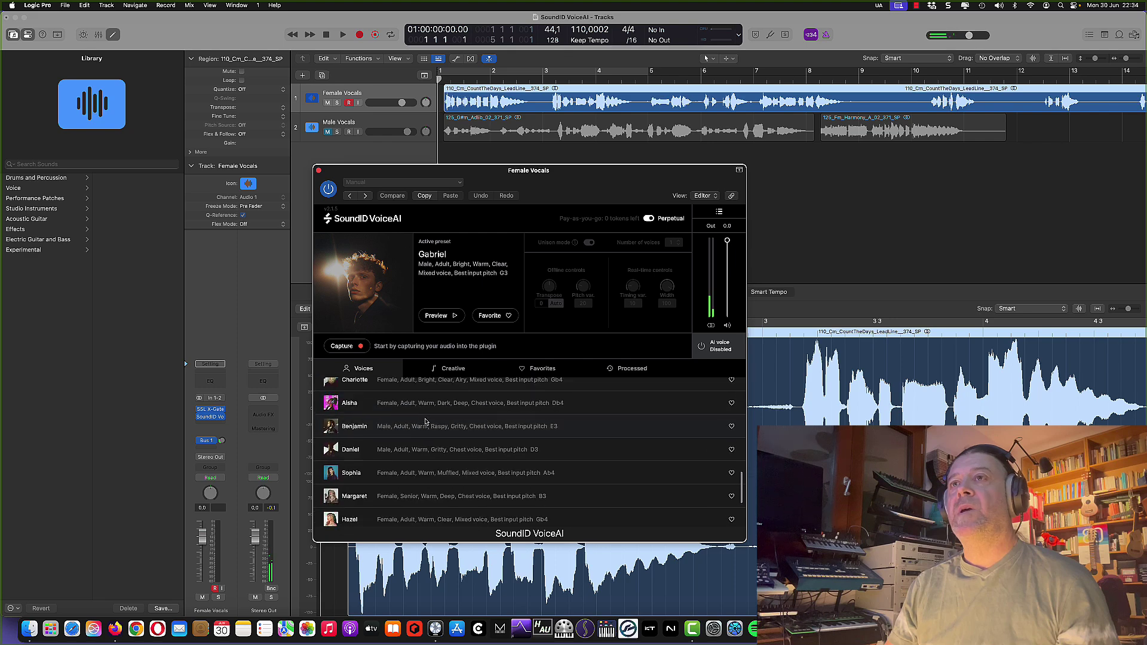
{"action": "scroll", "coordinate": [426, 422], "scroll_direction": "up", "scroll_amount": 6}
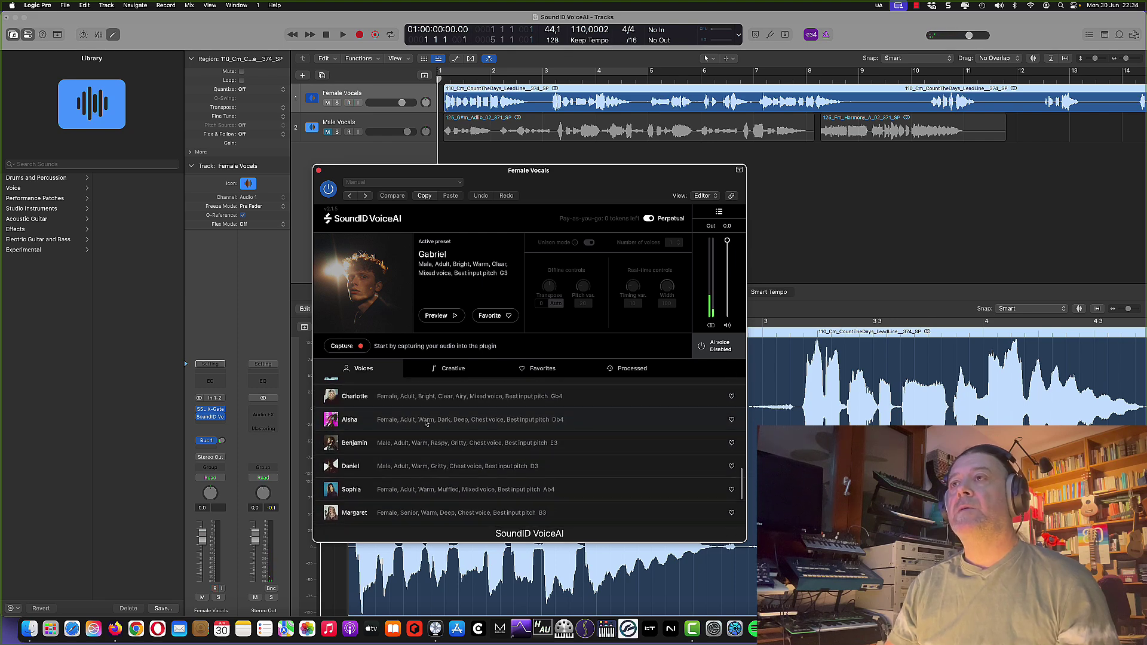
{"action": "scroll", "coordinate": [426, 422], "scroll_direction": "up", "scroll_amount": 1}
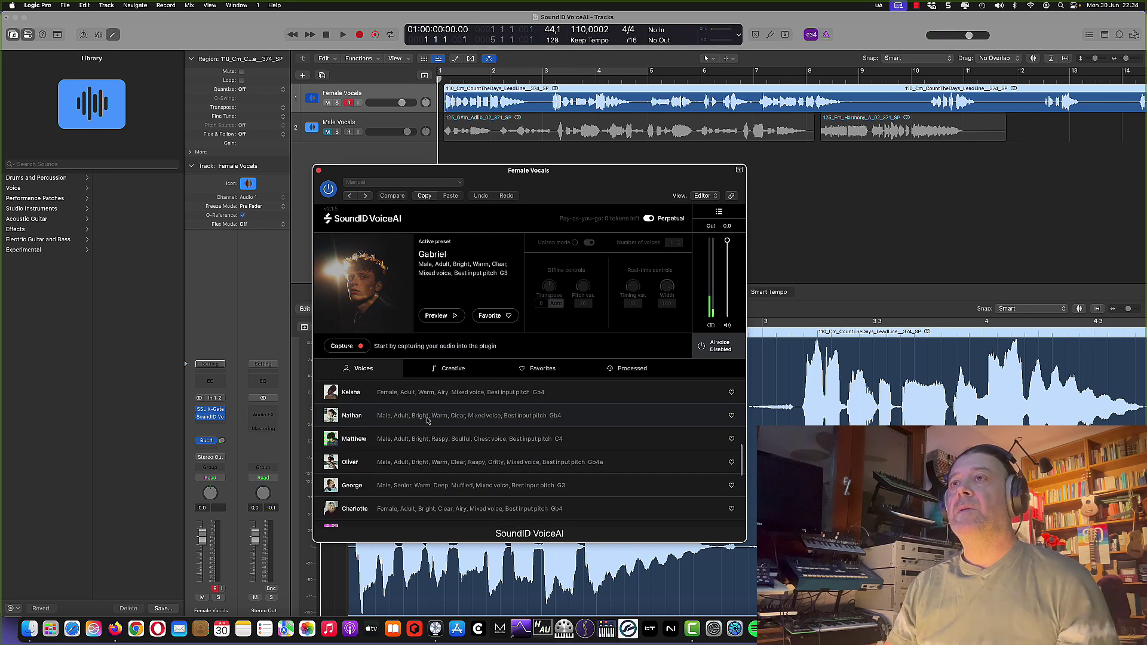
- Browse the creative instrument presets, audition Electronic Drums 1 and 2 and Acoustic Drums 1 and 2, and return to the voice presets
{"action": "left_click", "coordinate": [450, 373]}
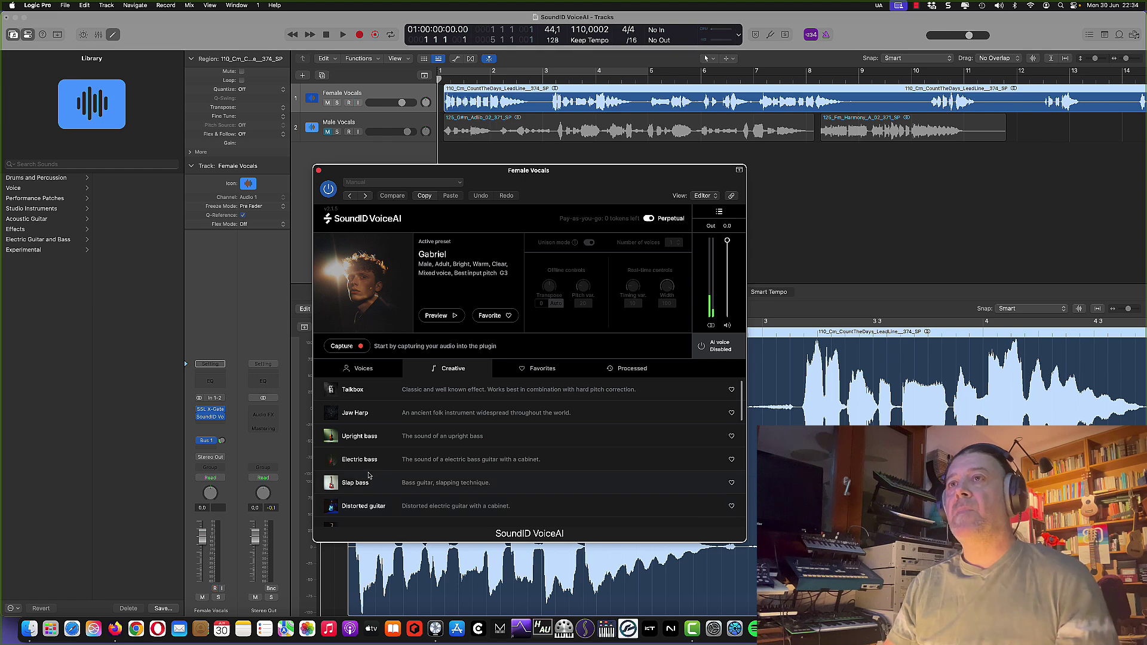
{"action": "scroll", "coordinate": [381, 510], "scroll_direction": "down", "scroll_amount": 5}
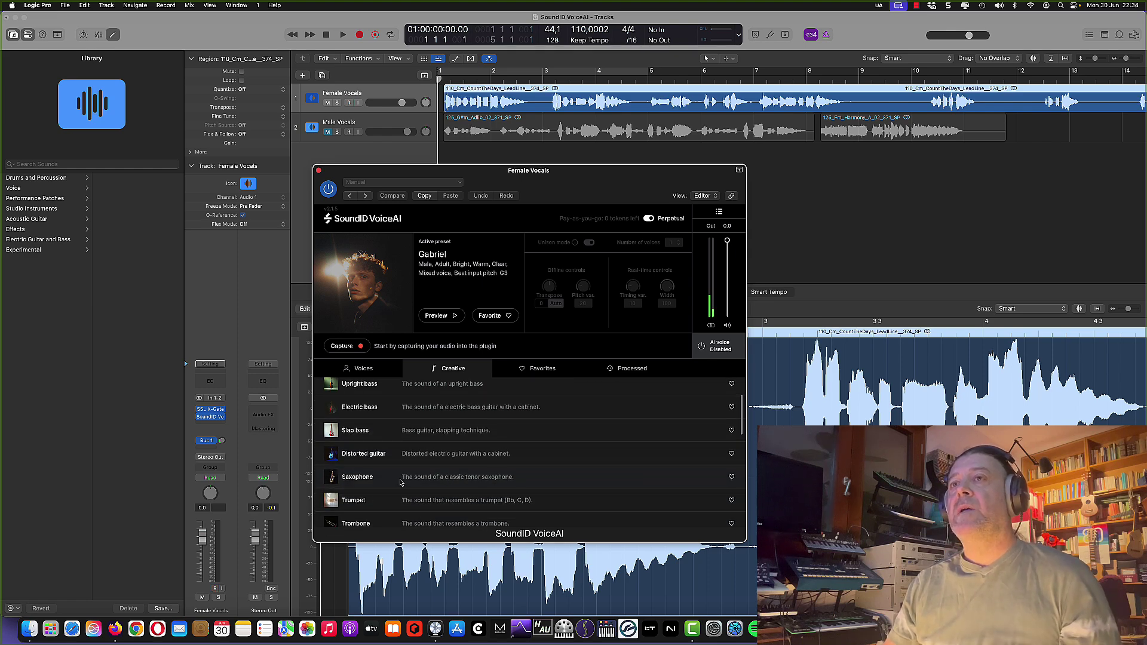
{"action": "scroll", "coordinate": [378, 473], "scroll_direction": "down", "scroll_amount": 5}
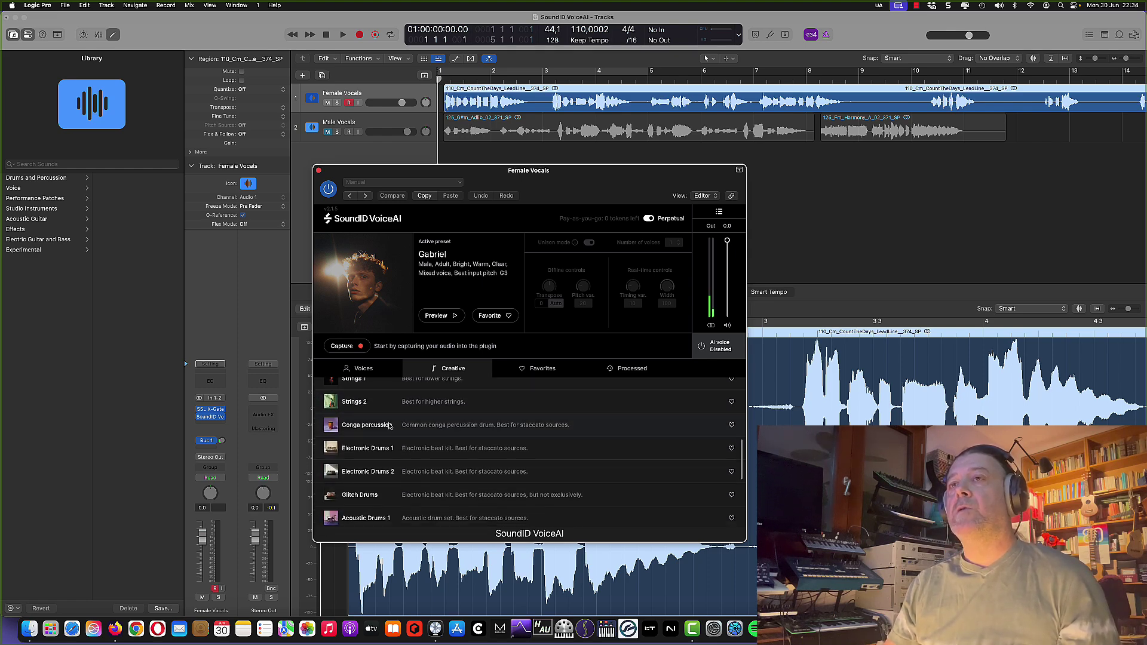
{"action": "left_click", "coordinate": [369, 436]}
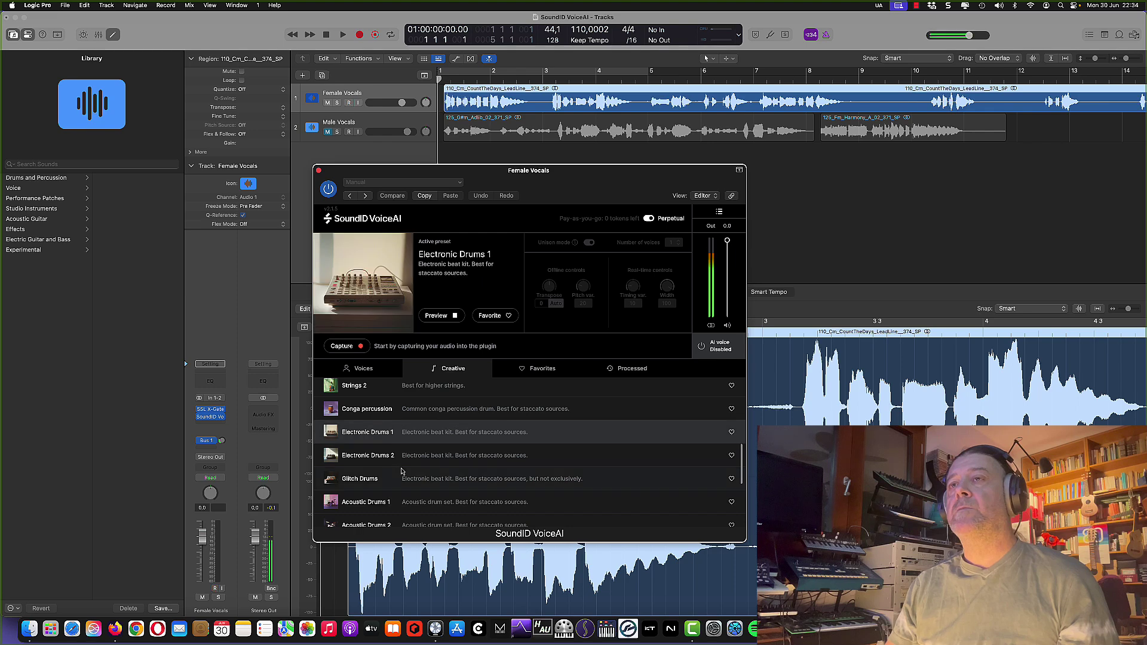
{"action": "left_click", "coordinate": [357, 461]}
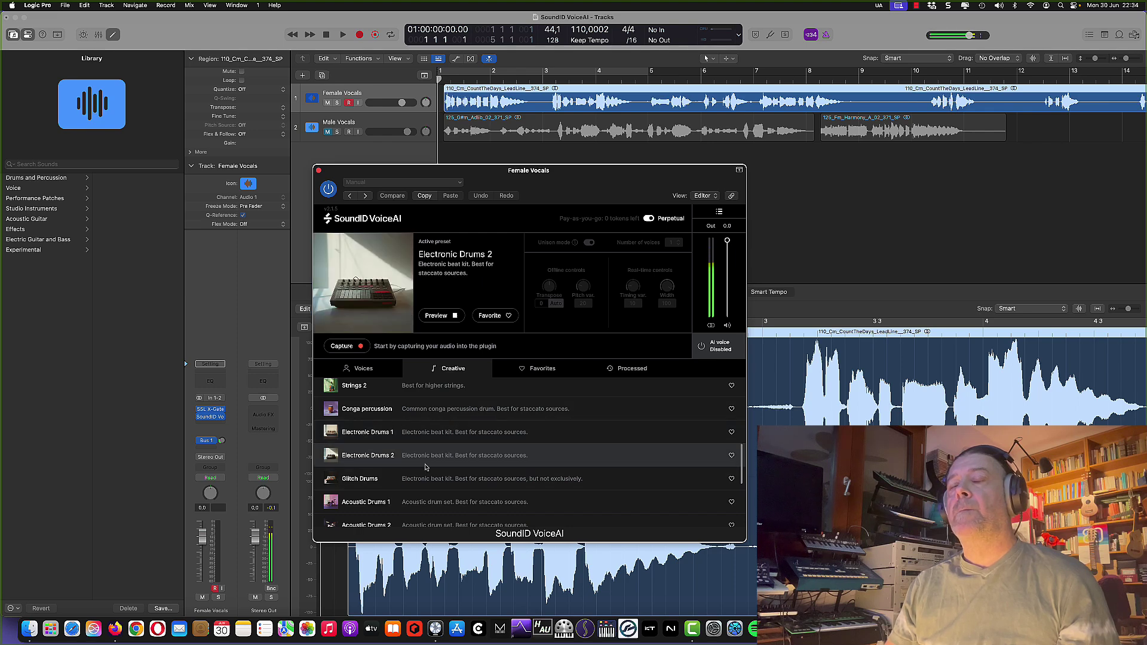
{"action": "left_click", "coordinate": [355, 504]}
{"action": "scroll", "coordinate": [394, 479], "scroll_direction": "down", "scroll_amount": 1}
{"action": "left_click", "coordinate": [362, 505]}
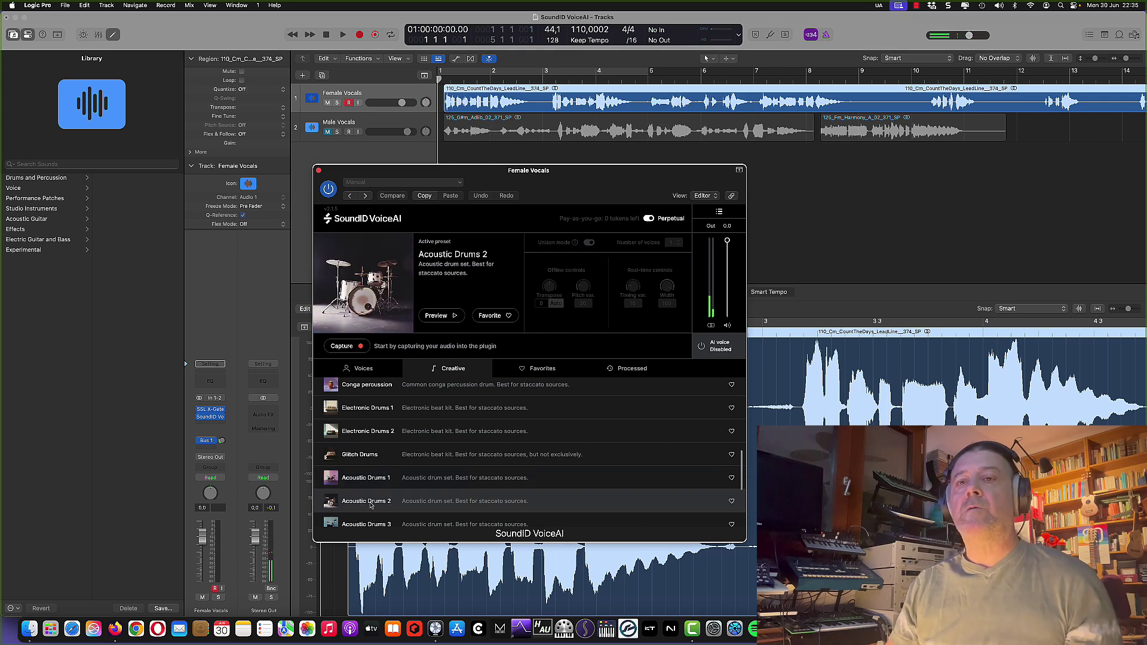
{"action": "scroll", "coordinate": [399, 446], "scroll_direction": "up", "scroll_amount": 8}
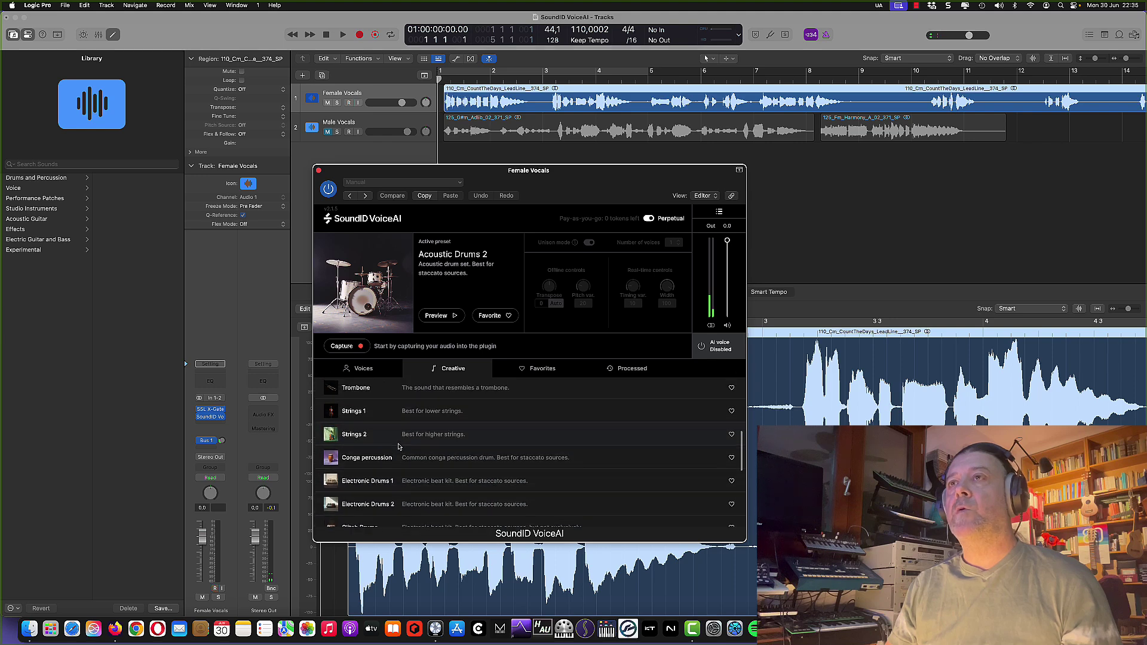
{"action": "left_click", "coordinate": [370, 370]}
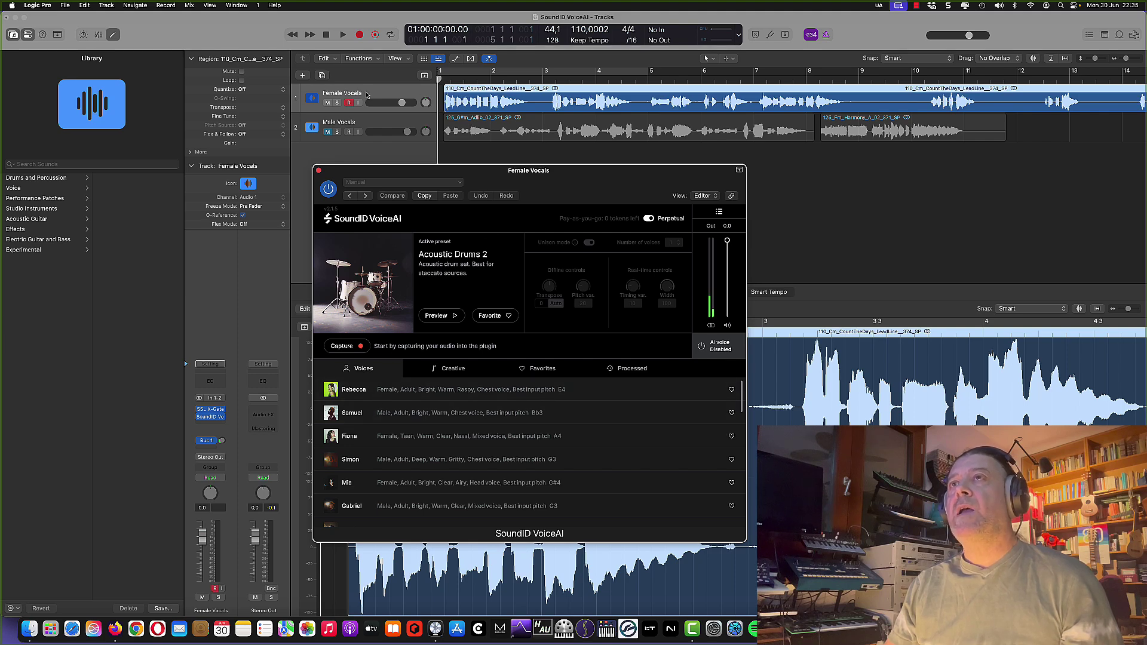
- Play the original Female Vocals track from the start to about bar 9, stop, and return to the project start
{"action": "left_click", "coordinate": [397, 97]}
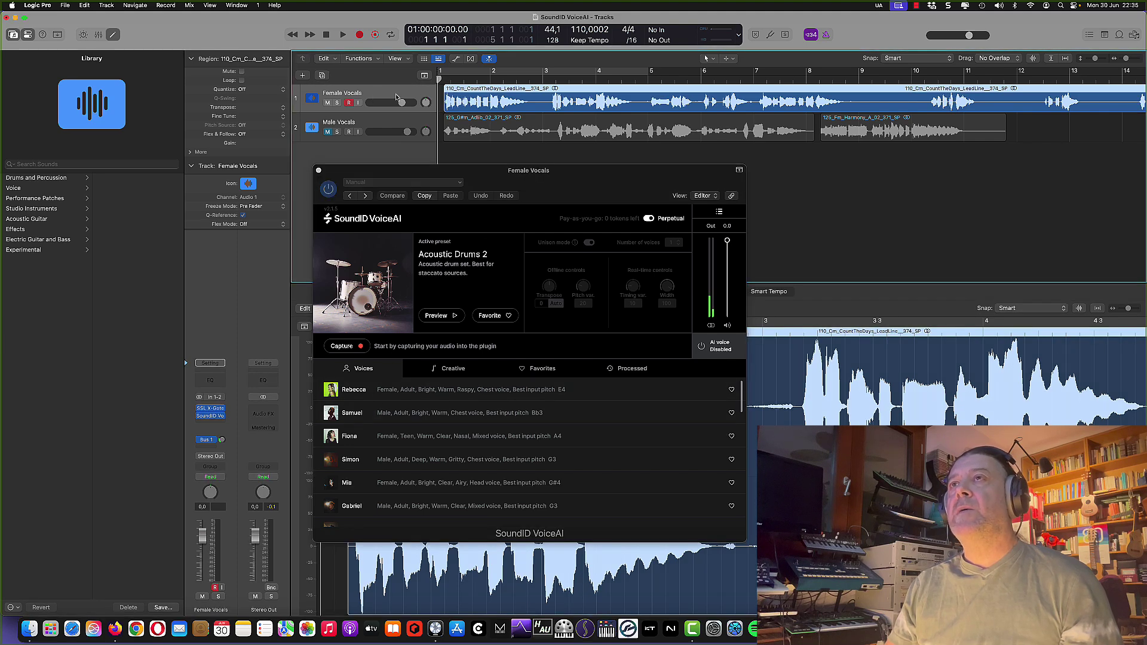
{"action": "left_click", "coordinate": [343, 35]}
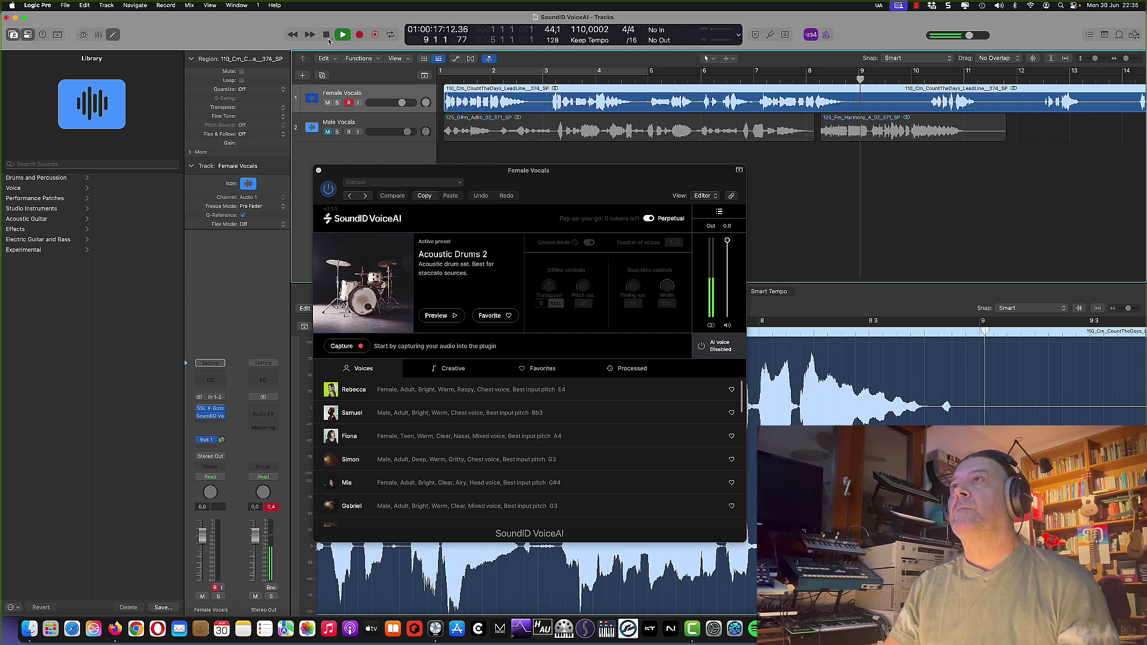
{"action": "left_click", "coordinate": [327, 37]}
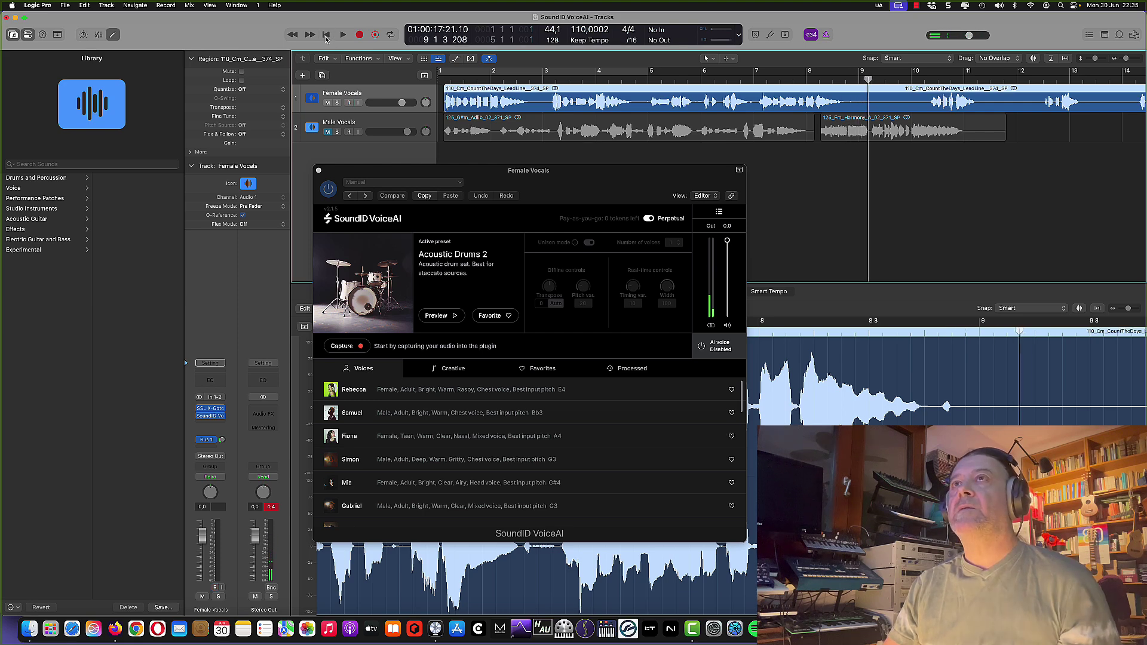
{"action": "left_click", "coordinate": [327, 35]}
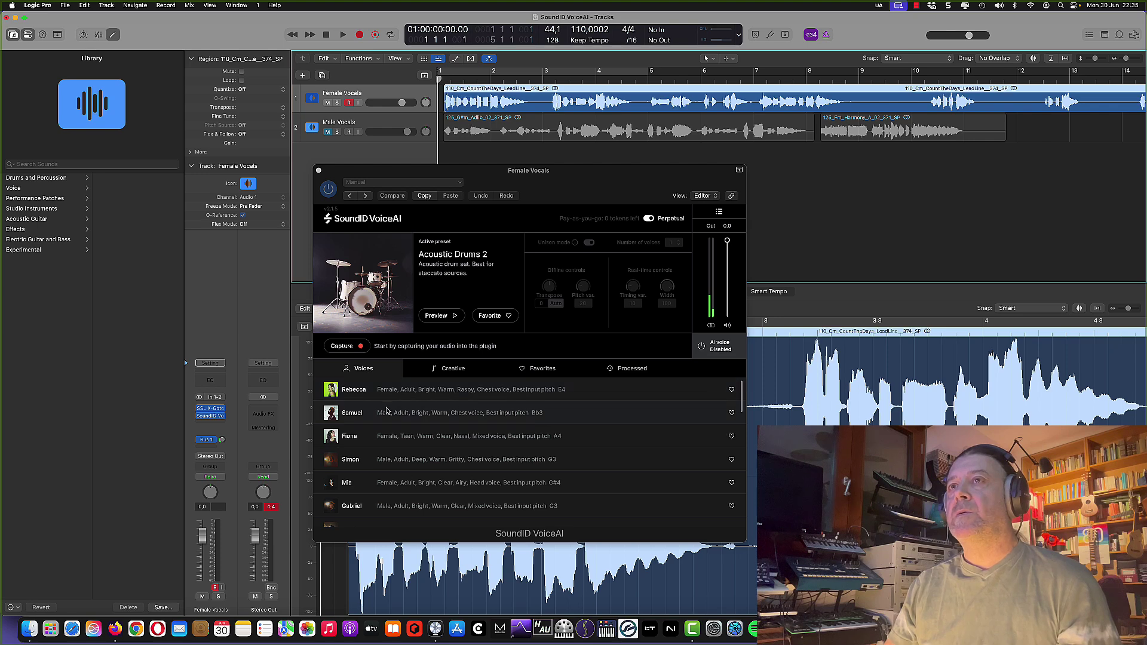
- Choose the Fiona voice, capture about 38 seconds of the Female Vocals track into the plug-in during playback, and process the captured audio
{"action": "left_click", "coordinate": [360, 440]}
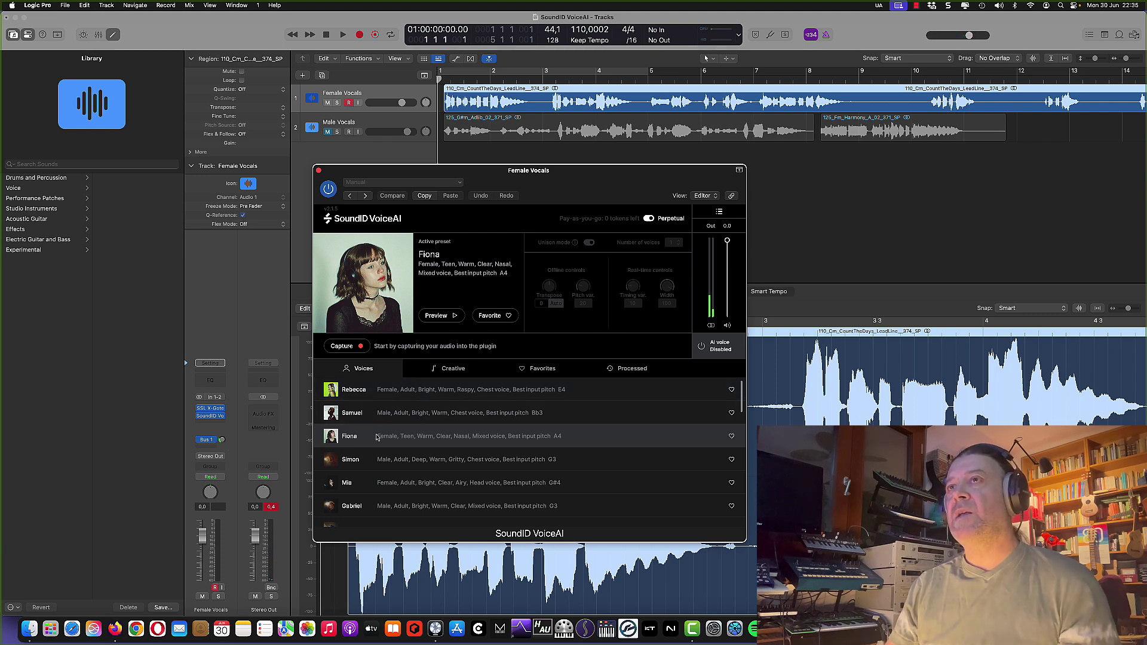
{"action": "key", "text": "alt+r"}
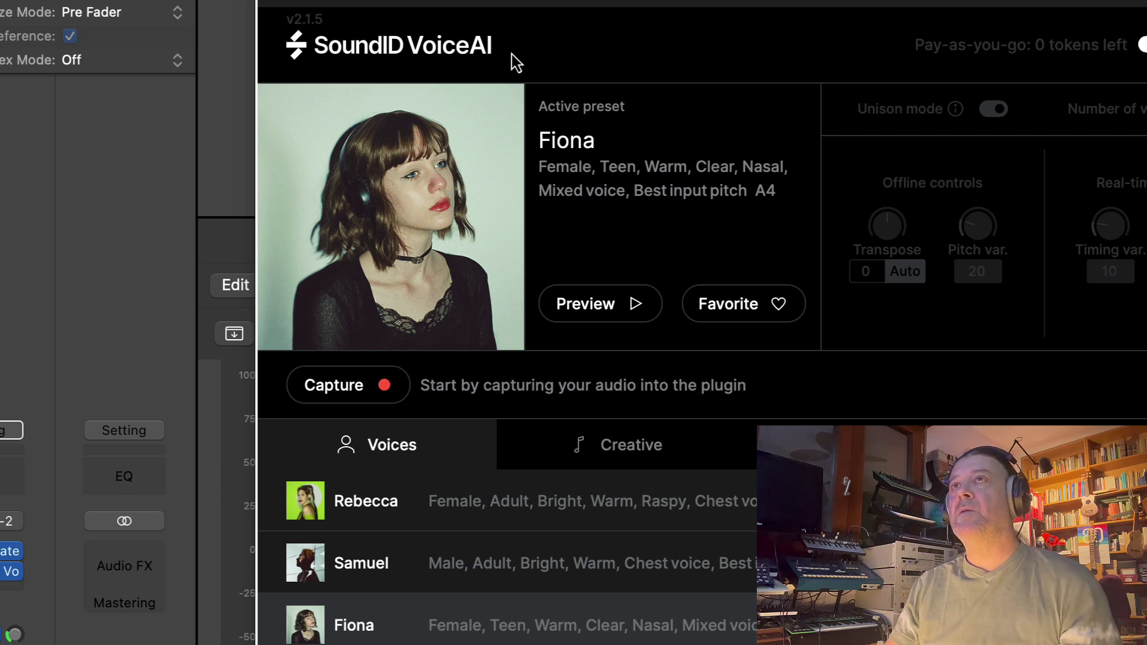
{"action": "left_click", "coordinate": [369, 399]}
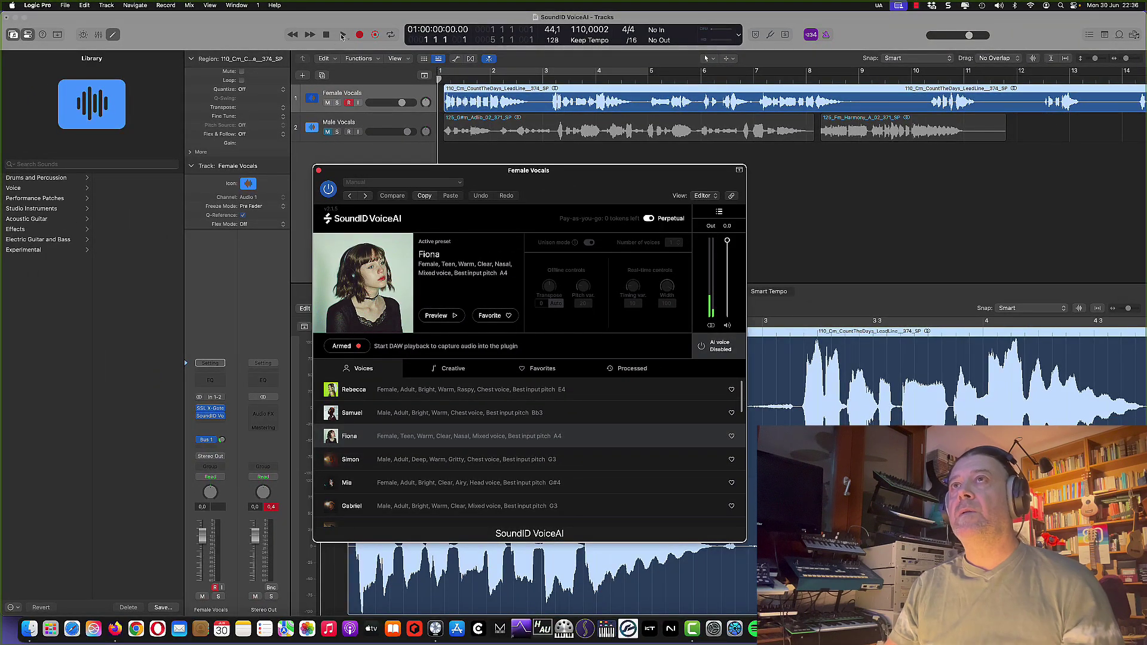
{"action": "left_click", "coordinate": [342, 36]}
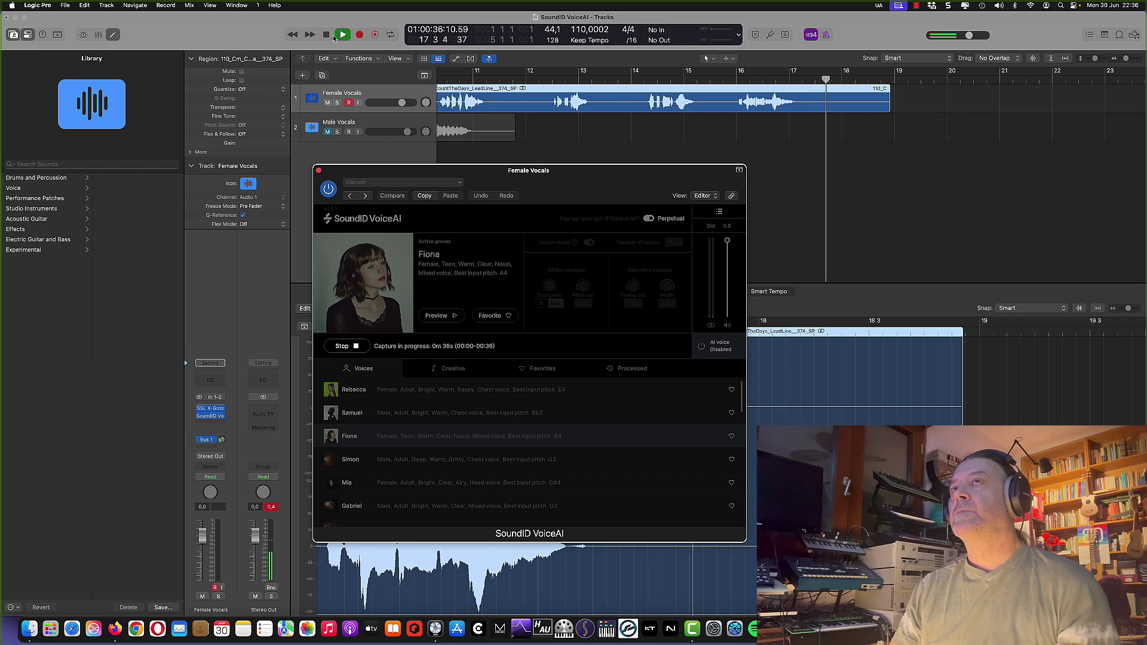
{"action": "left_click", "coordinate": [352, 347]}
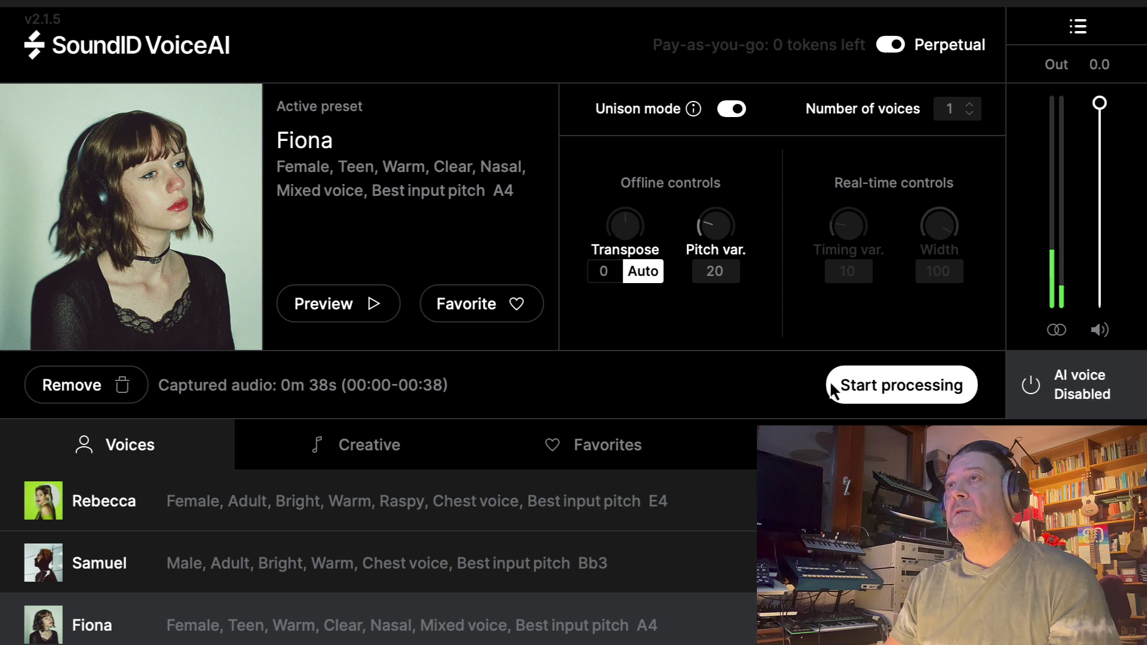
{"action": "left_click", "coordinate": [902, 394]}
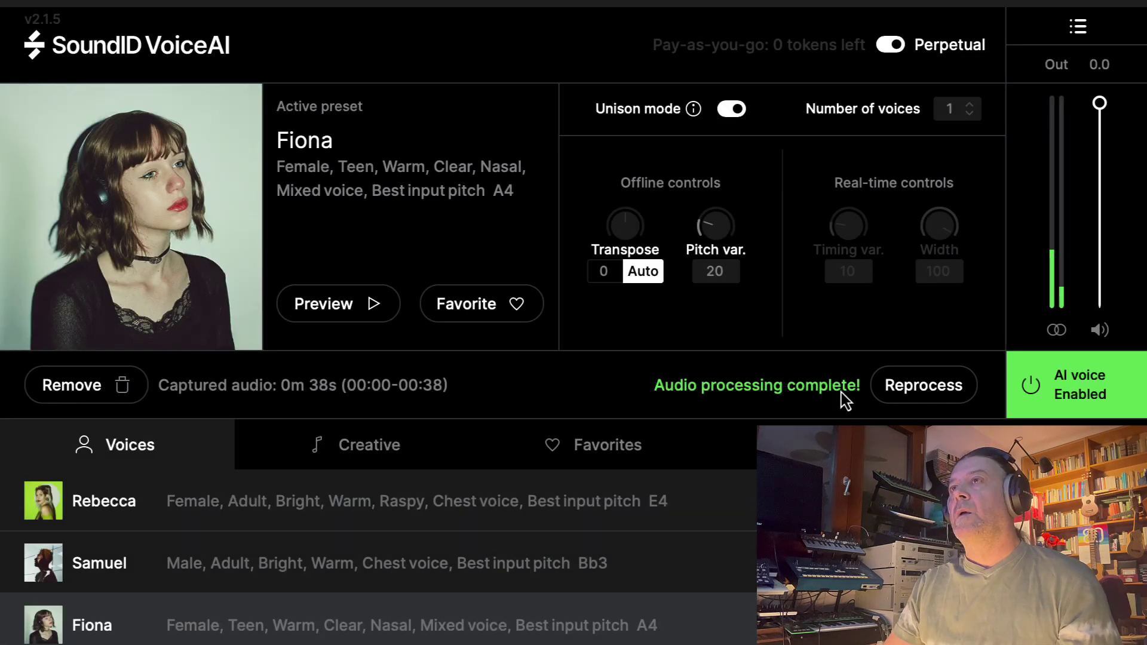
- Play the Female Vocals track from the project start with the Fiona AI voice enabled, and stop around bar 10
{"action": "mouse_move", "coordinate": [499, 169]}
{"action": "left_mouse_down"}
{"action": "mouse_move", "coordinate": [573, 176]}
{"action": "mouse_move", "coordinate": [505, 174]}
{"action": "left_mouse_up"}
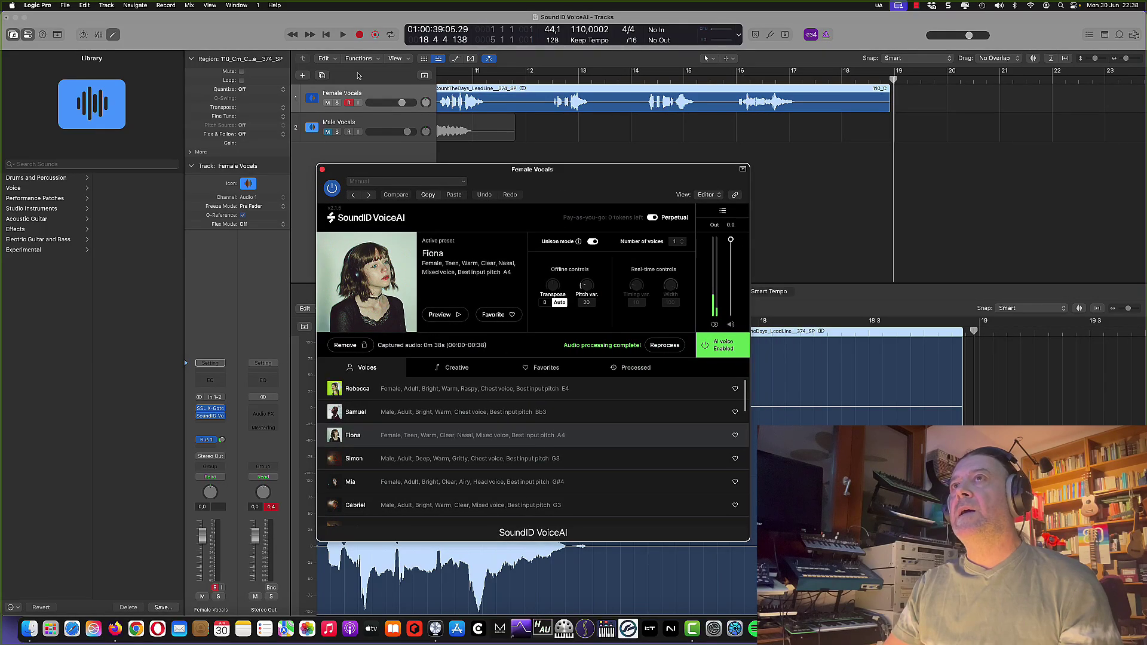
{"action": "key", "text": "Return"}
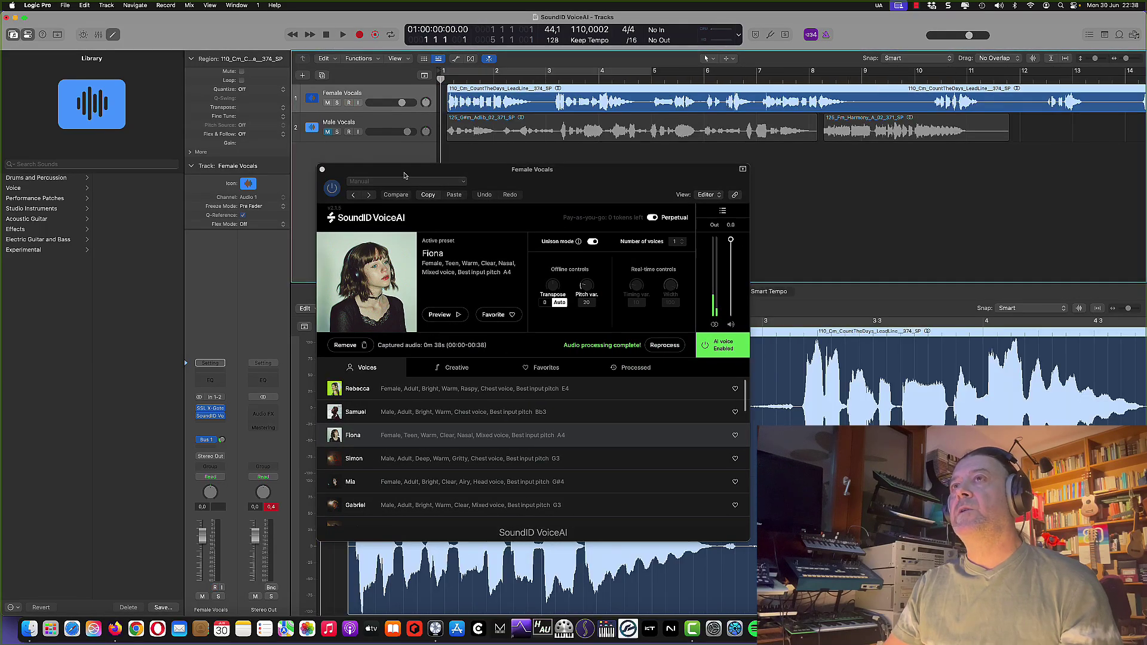
{"action": "left_click", "coordinate": [404, 175]}
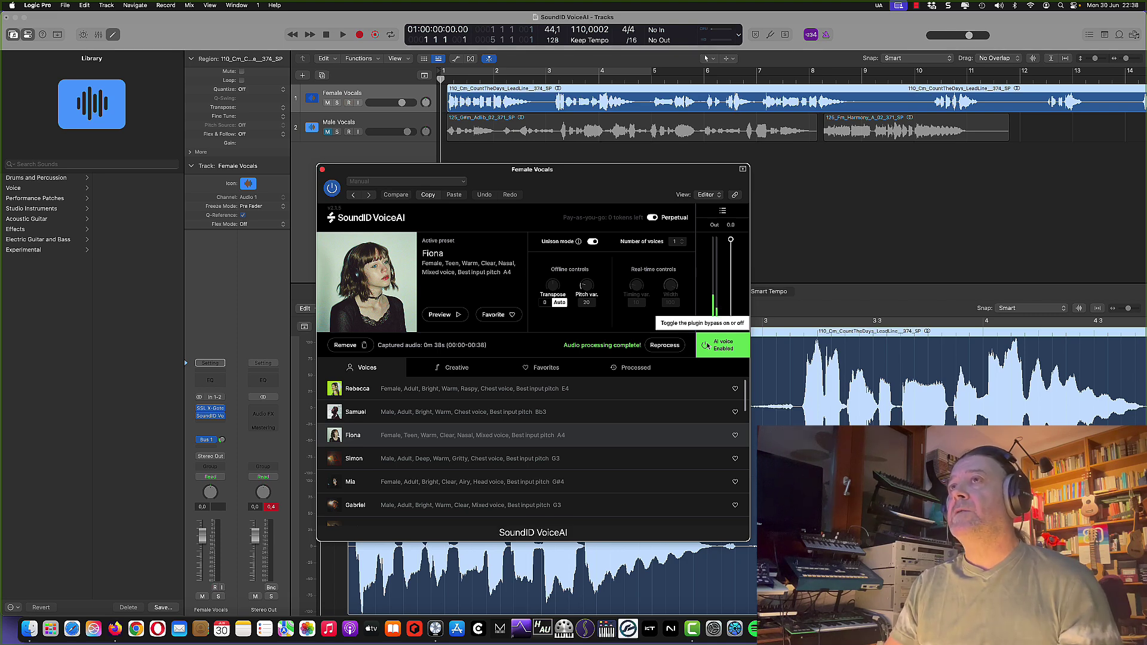
{"action": "left_click", "coordinate": [343, 36]}
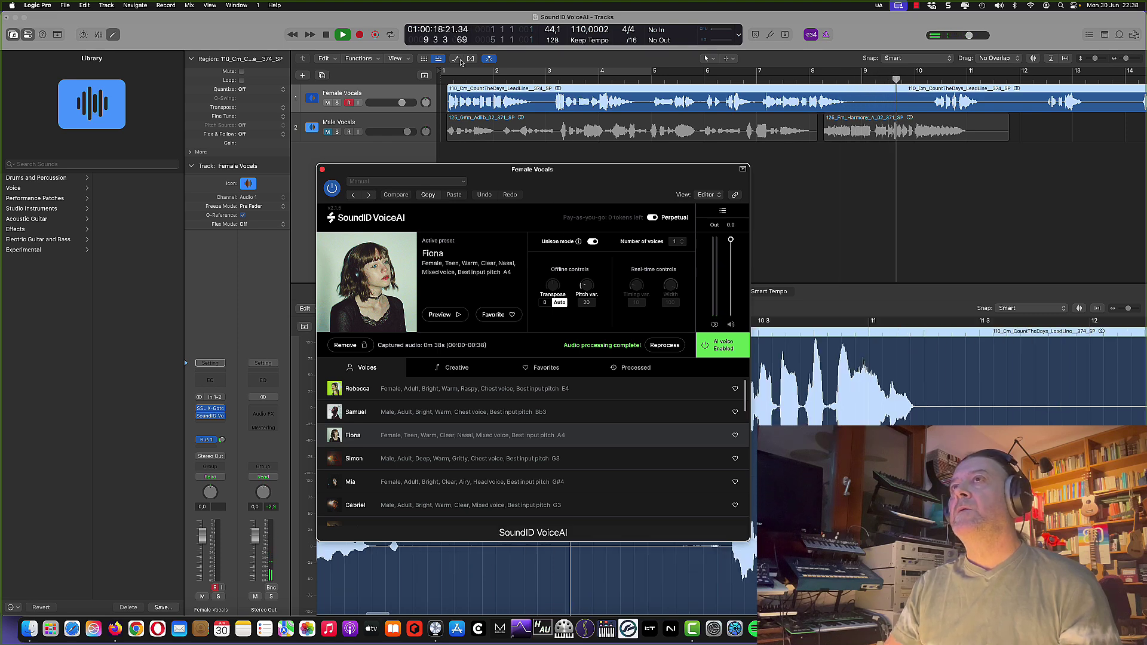
{"action": "key", "text": "space"}
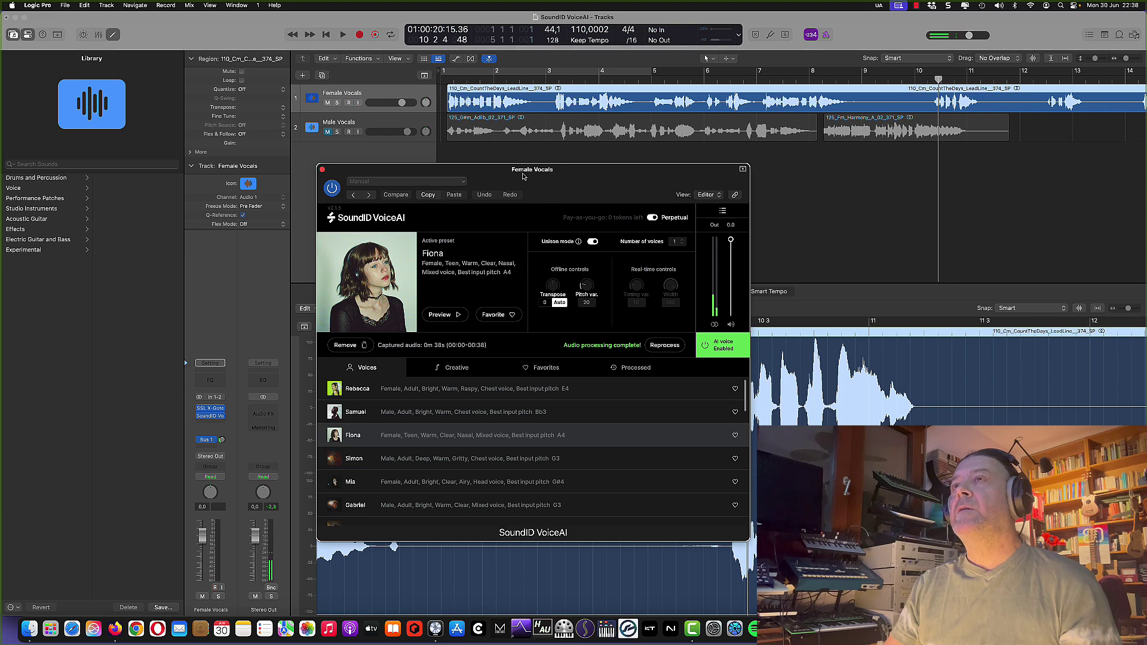
- Import the processed Fiona audio from the plug-in as a new track below Male Vocals, starting at bar 1
{"action": "left_click", "coordinate": [619, 368]}
{"action": "left_click_drag", "start_coordinate": [510, 177], "coordinate": [509, 237]}
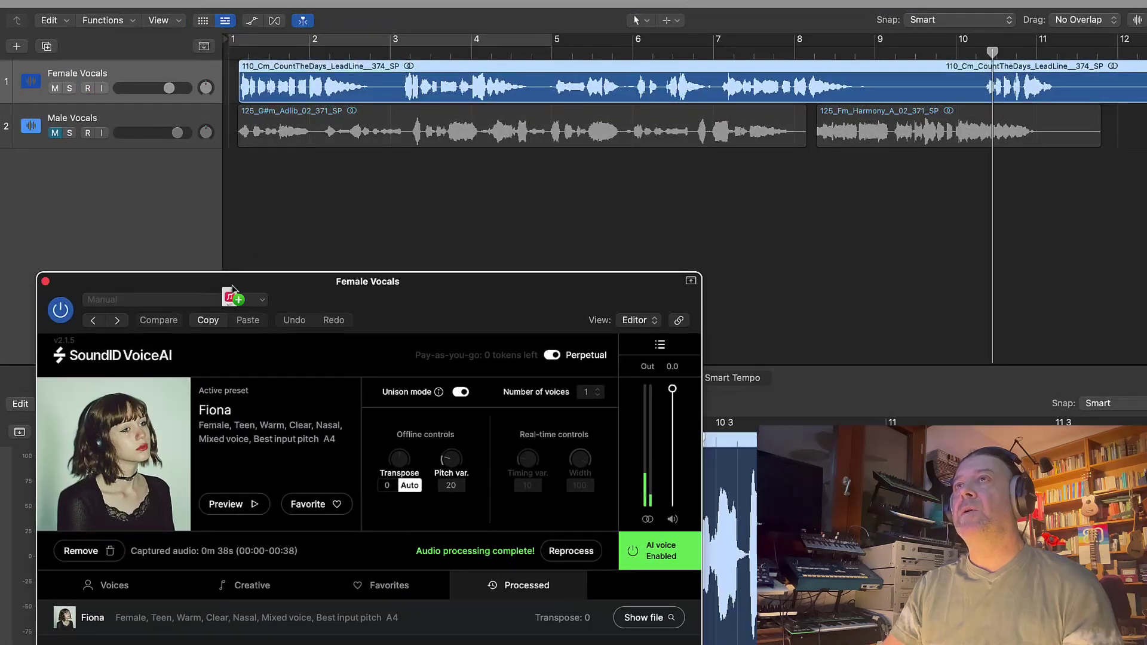
{"action": "left_click_drag", "start_coordinate": [393, 449], "coordinate": [447, 182]}
{"action": "left_click_drag", "start_coordinate": [241, 212], "coordinate": [230, 248]}
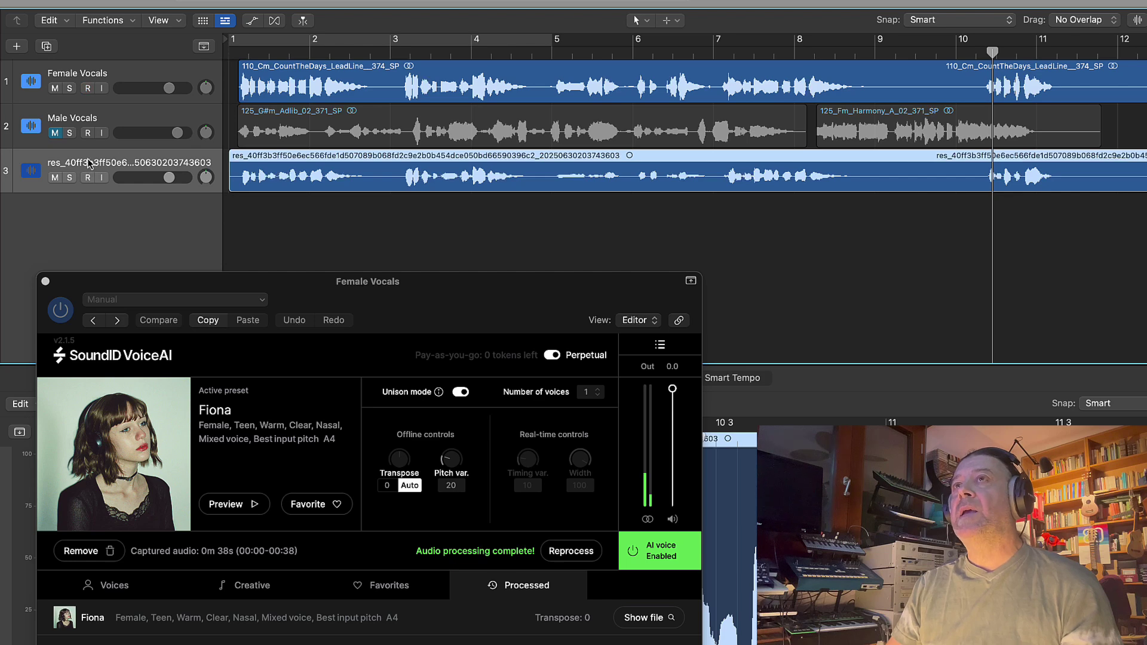
- Select the Female Vocals track and disable the AI voice in its SoundID VoiceAI plug-in
{"action": "left_click", "coordinate": [150, 73]}
{"action": "left_click_drag", "start_coordinate": [148, 290], "coordinate": [158, 263]}
{"action": "left_click", "coordinate": [645, 532]}
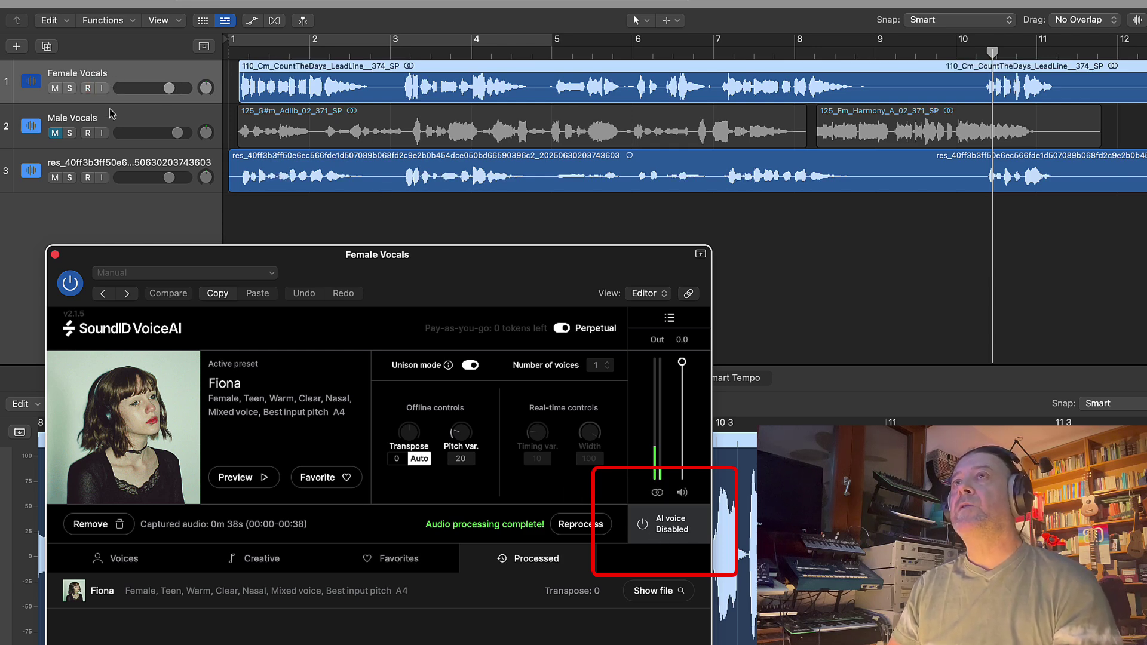
- Add a Bus 1 send to the imported Fiona voice track
{"action": "left_click", "coordinate": [98, 162]}
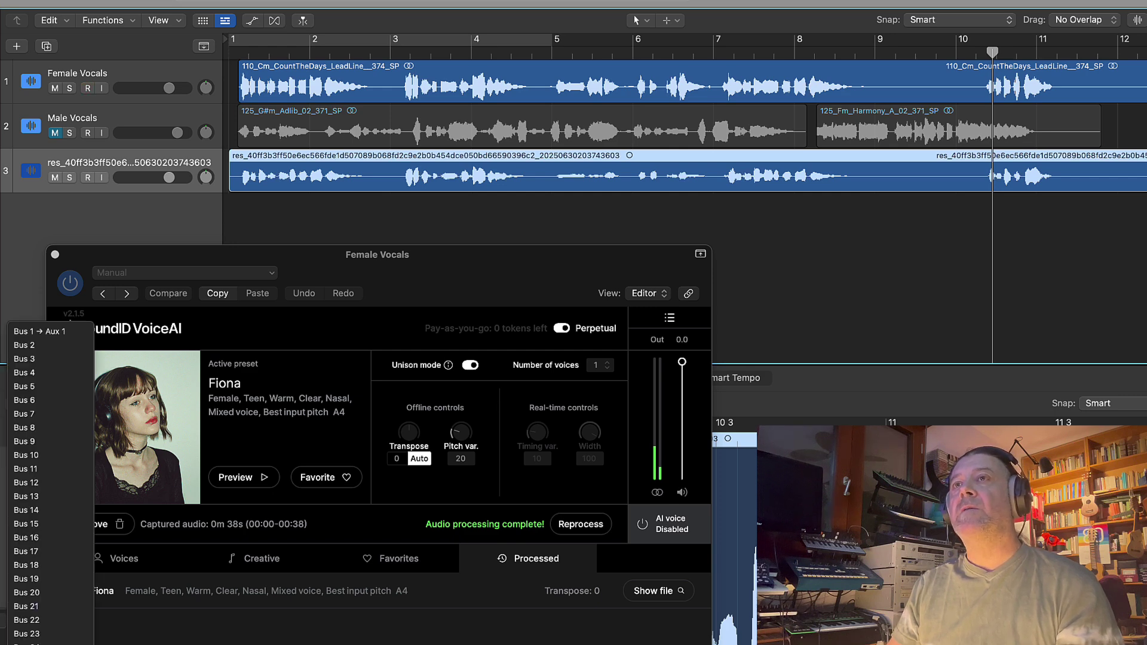
{"action": "key", "text": "Up"}
{"action": "key", "text": "Up"}
{"action": "key", "text": "Up"}
{"action": "key", "text": "Up"}
{"action": "key", "text": "Up"}
{"action": "key", "text": "Return"}
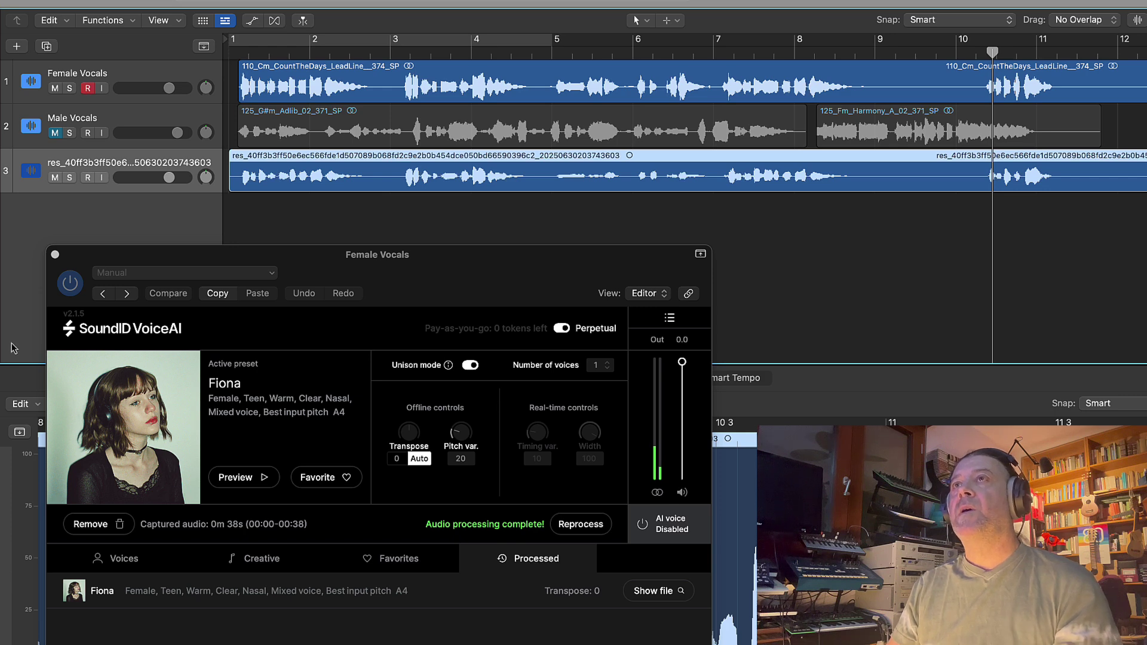
- During playback, pan Female Vocals to about -20 and the imported Fiona track to about +21, stopping around bar 9
{"action": "key", "text": "r"}
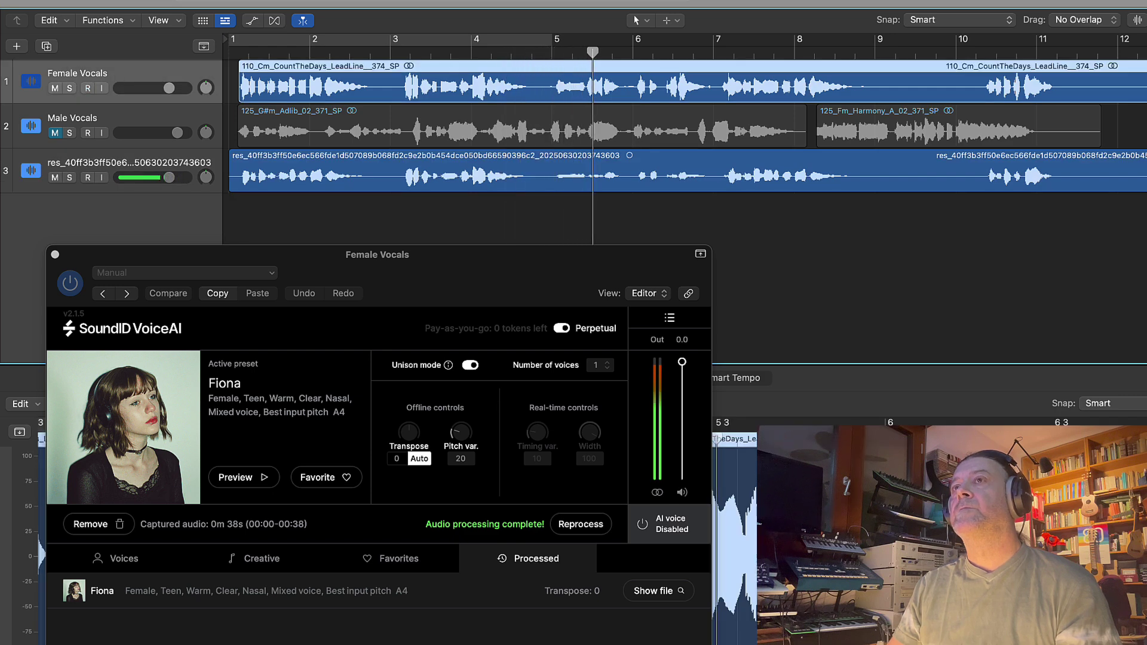
{"action": "left_click", "coordinate": [102, 190]}
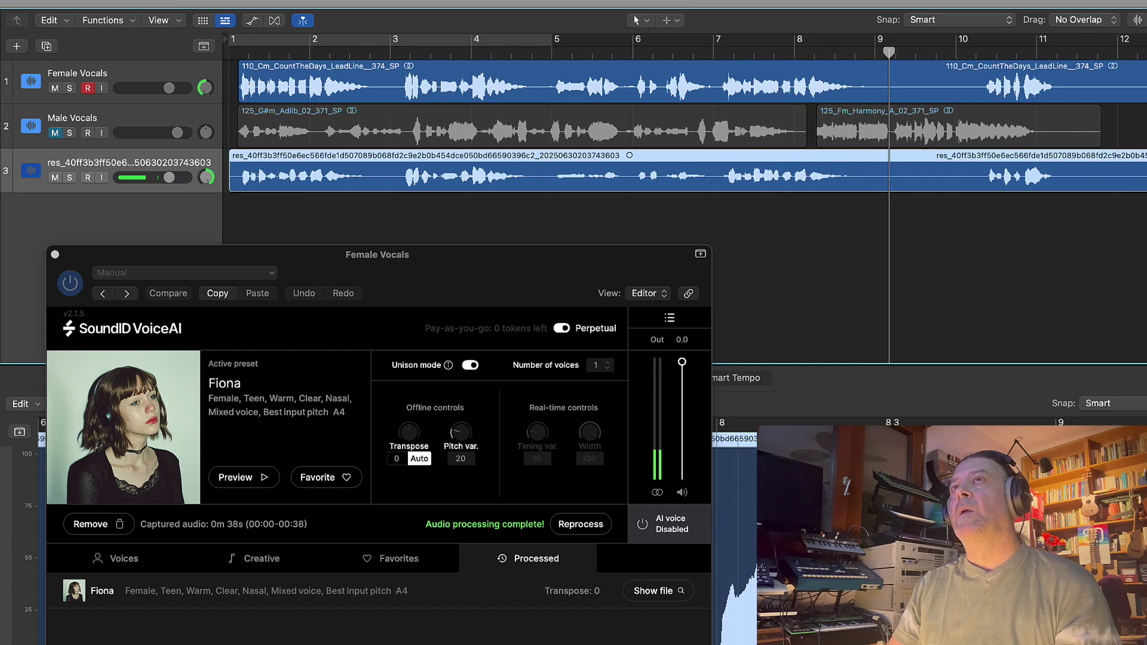
{"action": "key", "text": "space"}
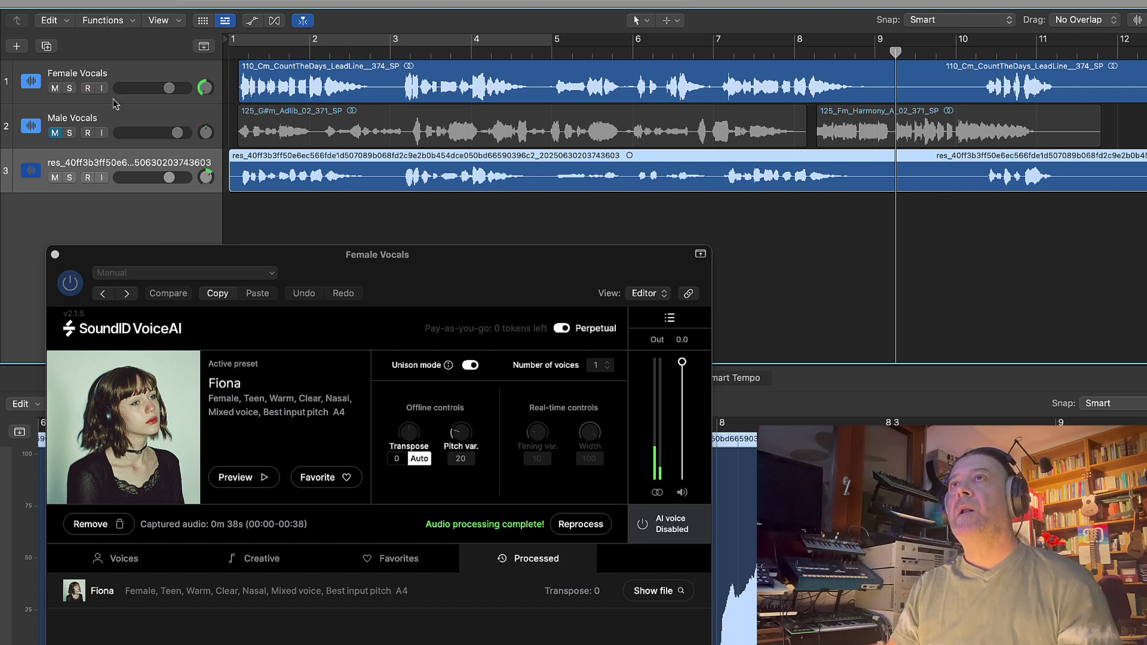
{"action": "left_click", "coordinate": [139, 75]}
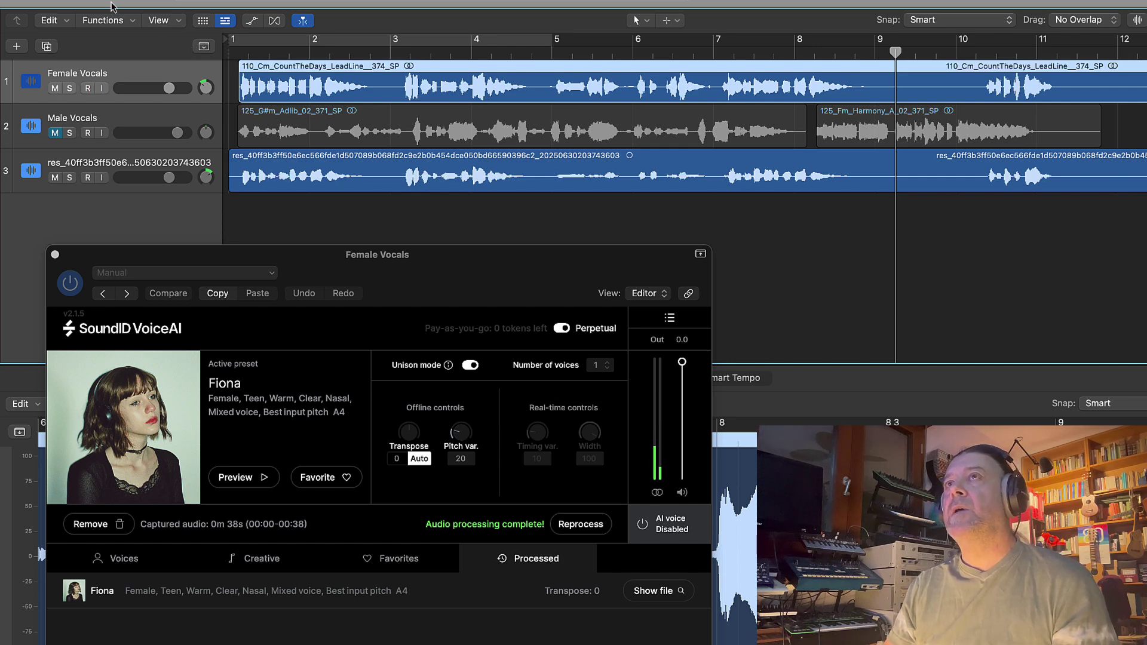
- Play from the project start, alternately muting Female Vocals and the Fiona track to compare them, unmute both, and stop around bar 17
{"action": "key", "text": "Return"}
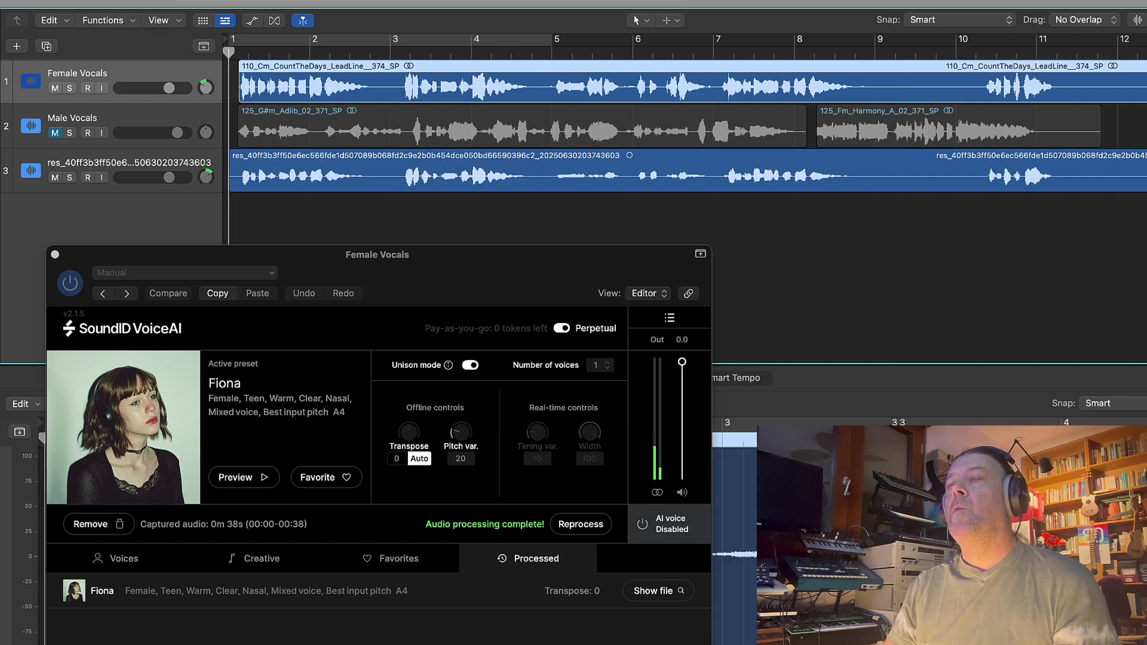
{"action": "key", "text": "space"}
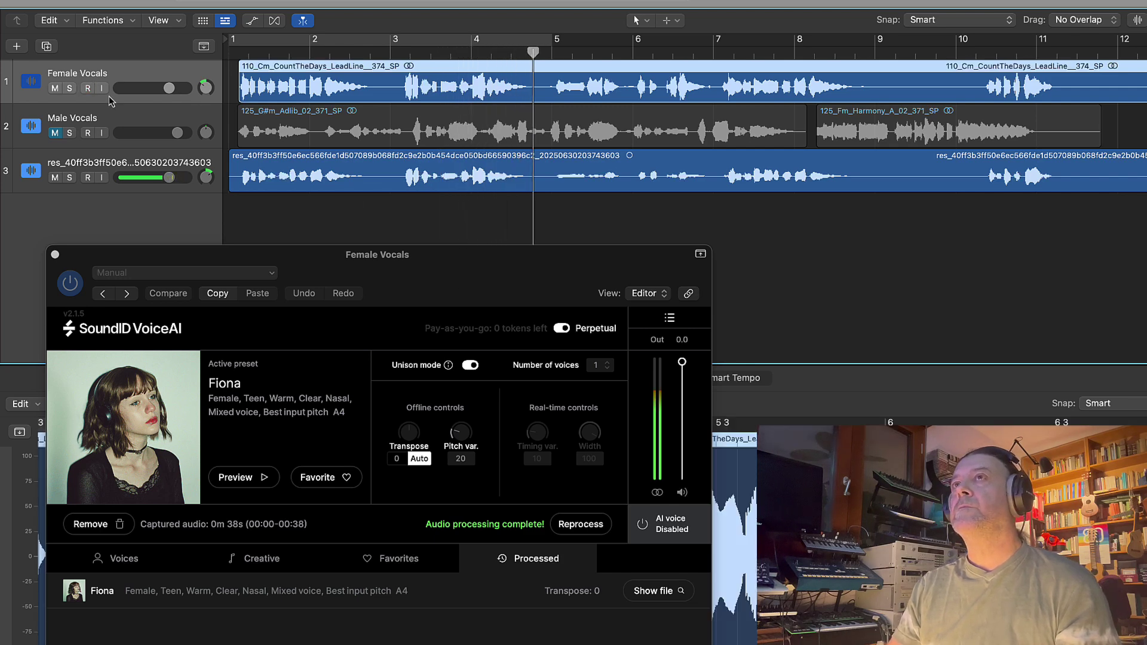
{"action": "left_click", "coordinate": [55, 89]}
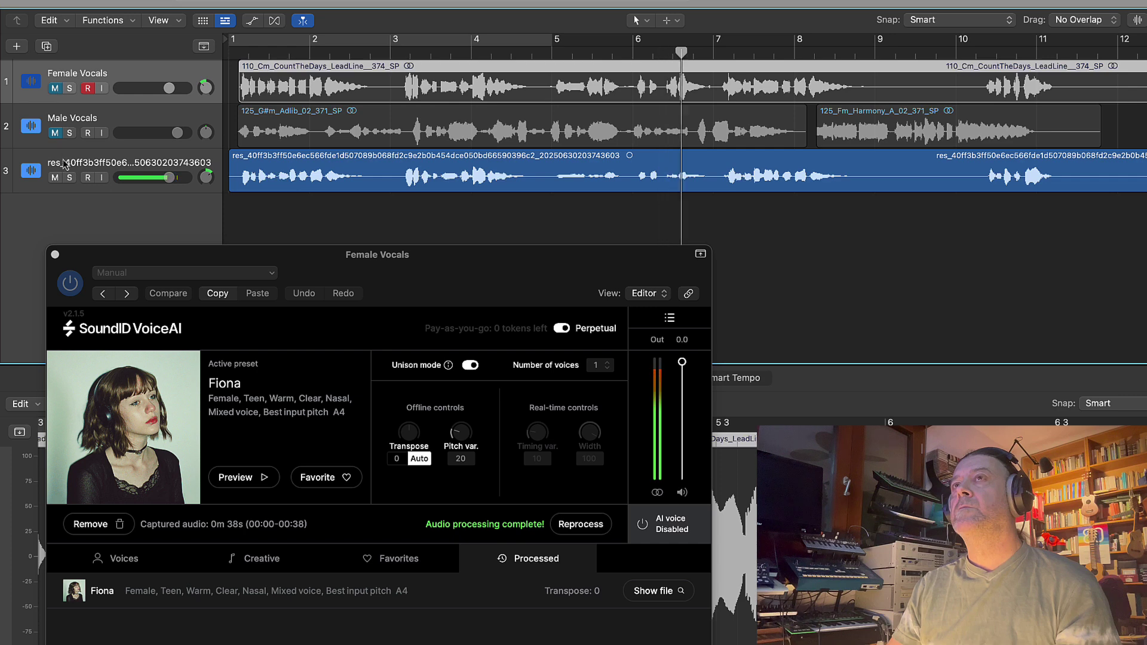
{"action": "left_click", "coordinate": [55, 90]}
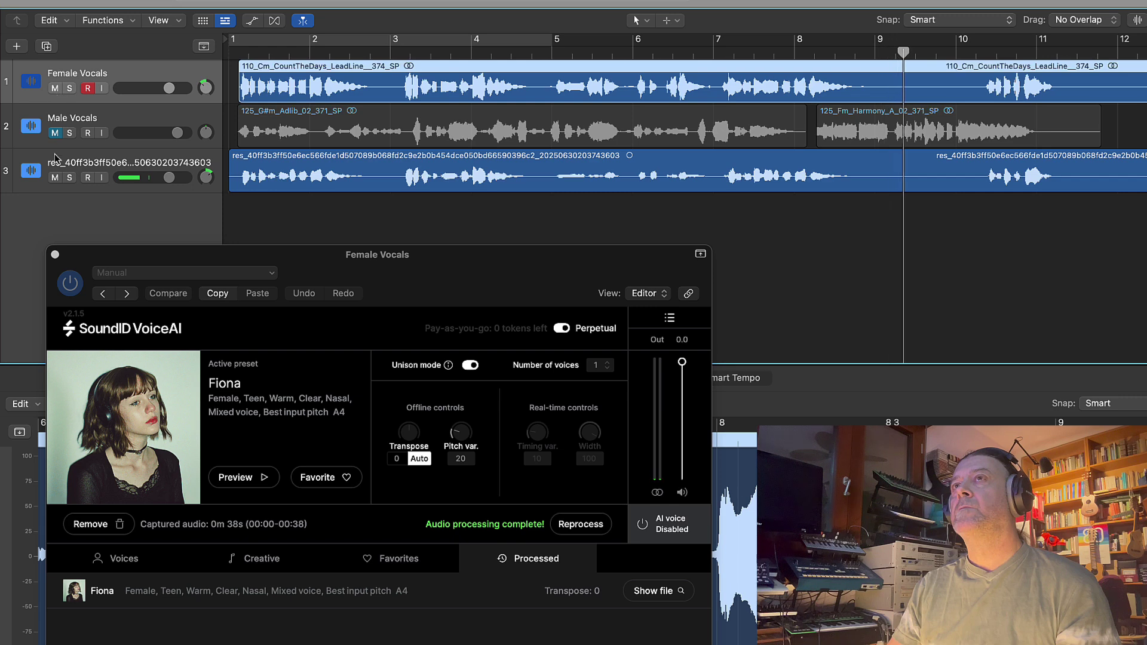
{"action": "left_click", "coordinate": [54, 177]}
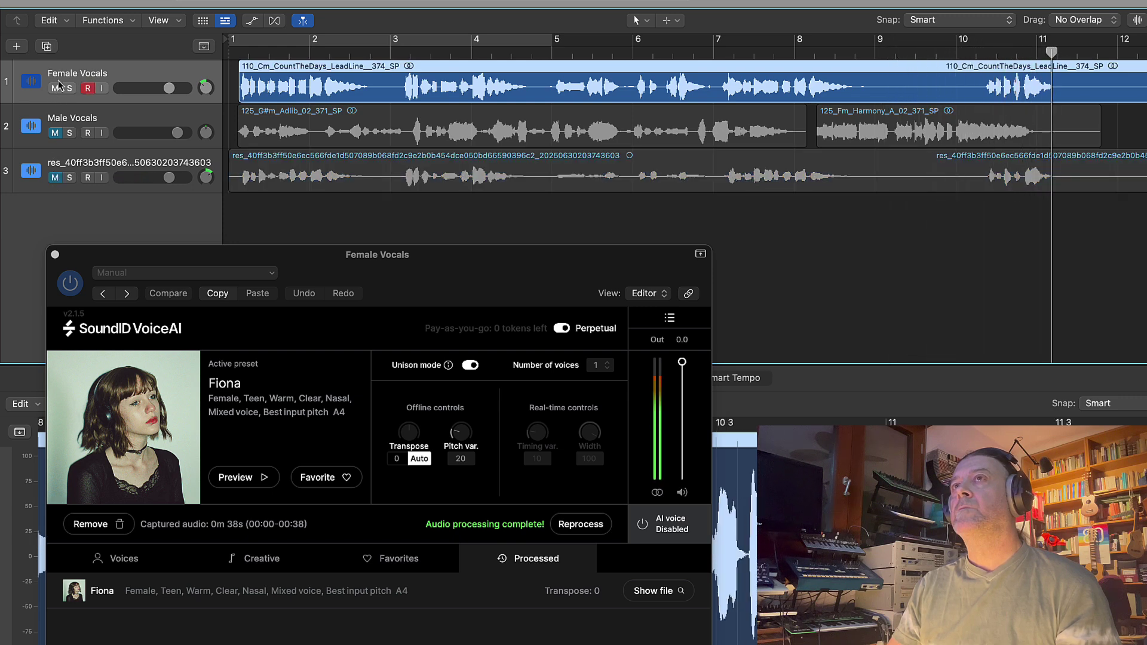
{"action": "key", "text": "ctrl+m"}
{"action": "left_click", "coordinate": [55, 177]}
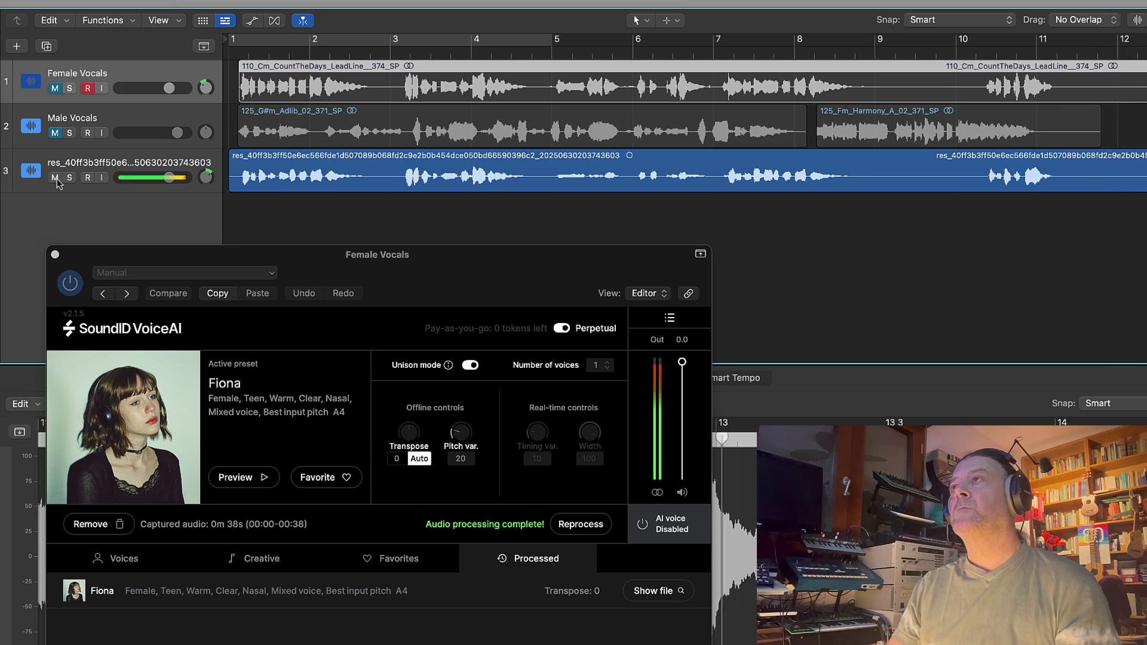
{"action": "left_click", "coordinate": [54, 89]}
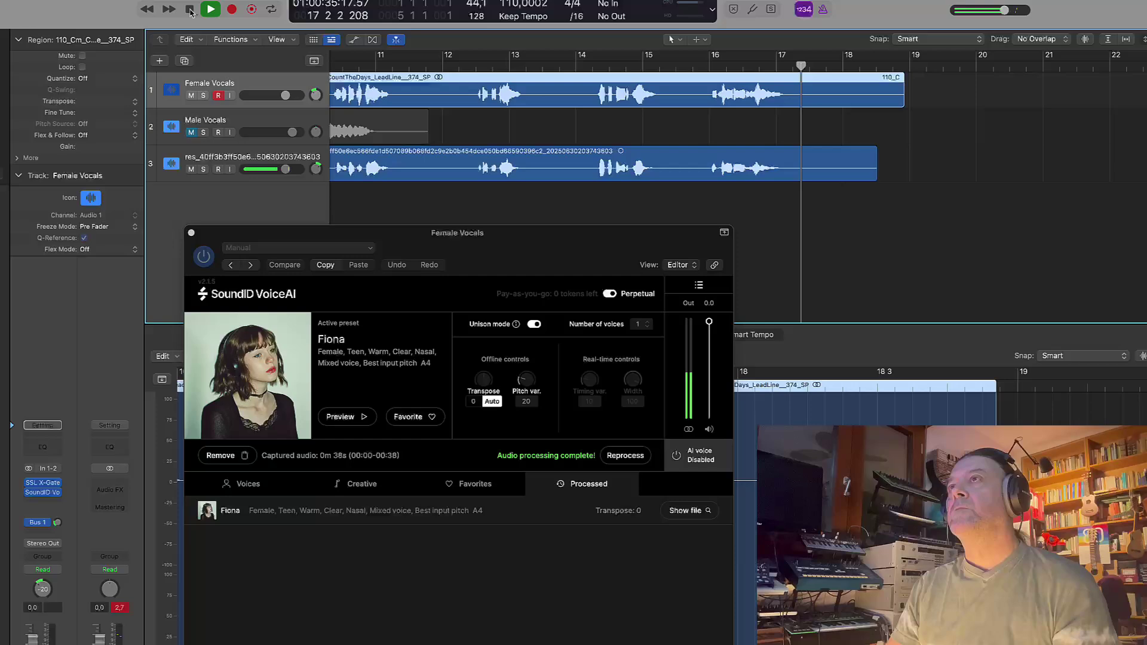
{"action": "left_click", "coordinate": [190, 9]}
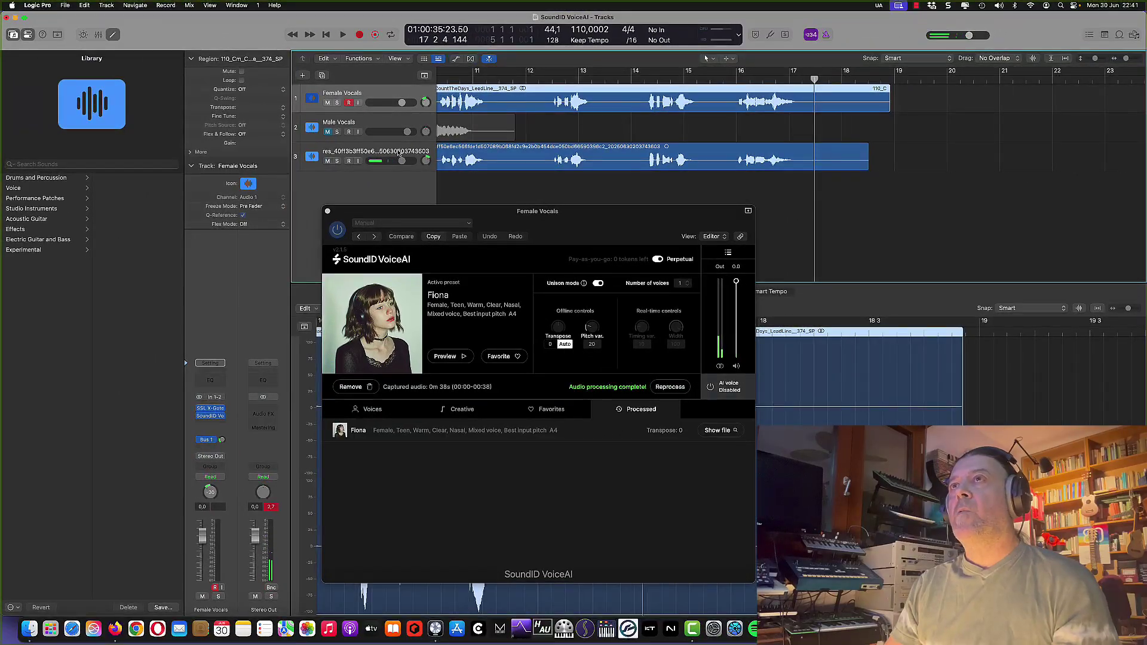
- Delete the imported Fiona region together with its track, and return the playhead to the project start
{"action": "left_click", "coordinate": [473, 156]}
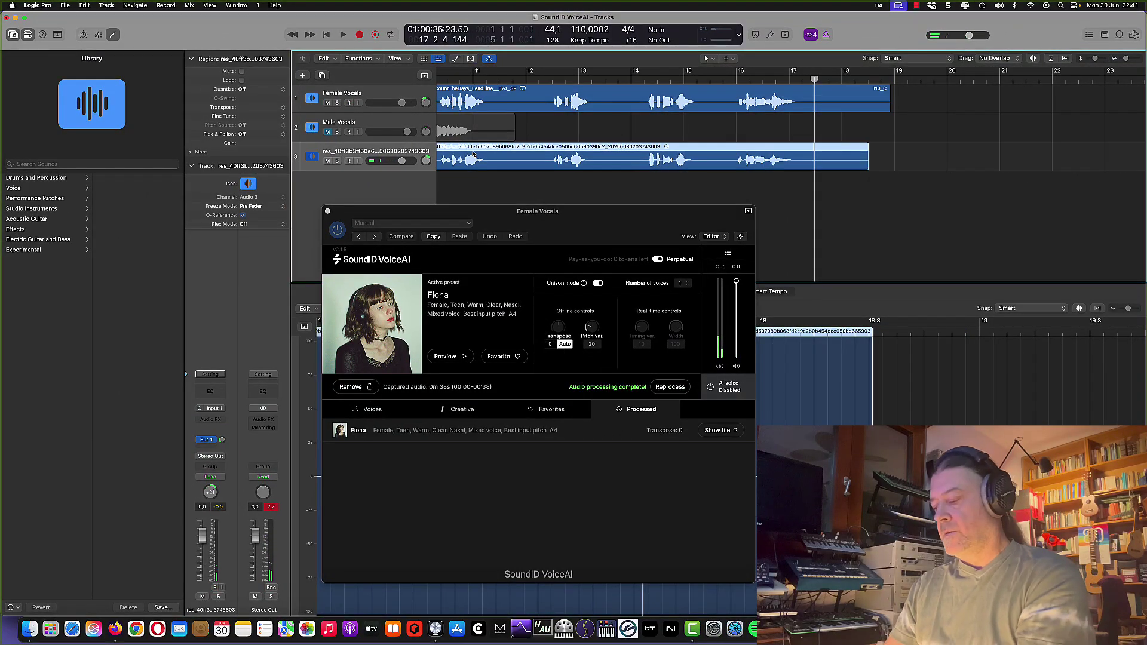
{"action": "key", "text": "Delete"}
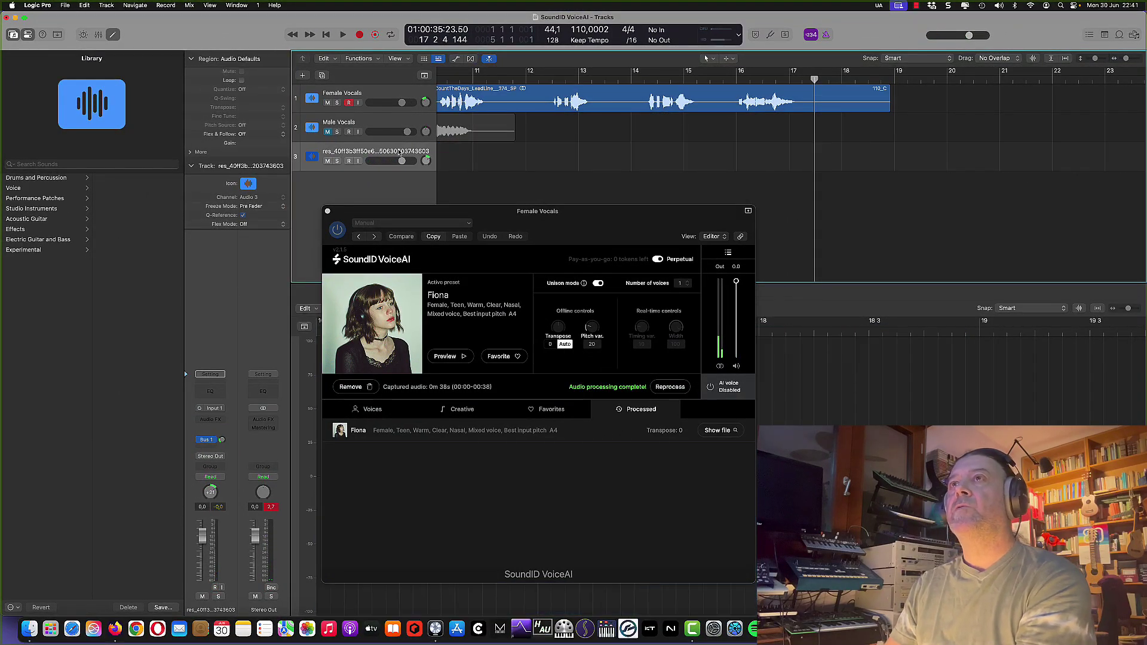
{"action": "key", "text": "super+BackSpace"}
{"action": "left_click", "coordinate": [326, 34]}
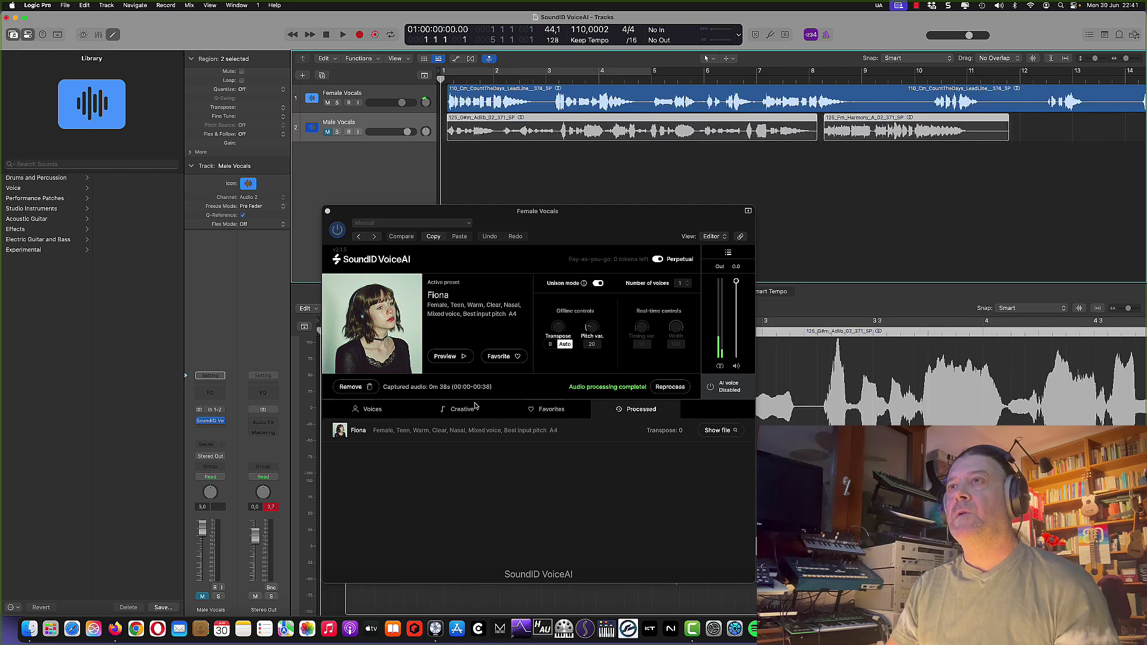
- Audition the Elton, Jasmine and Emily voices in the SoundID VoiceAI voice list, and choose Elton
{"action": "left_click", "coordinate": [379, 411]}
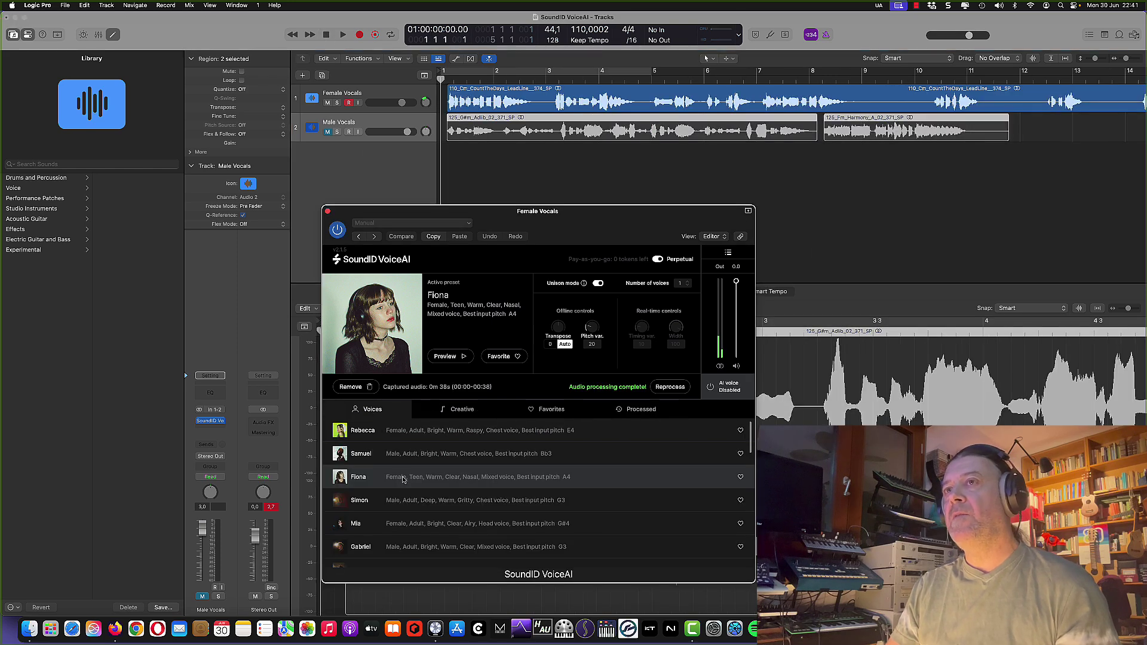
{"action": "scroll", "coordinate": [391, 515], "scroll_direction": "down", "scroll_amount": 3}
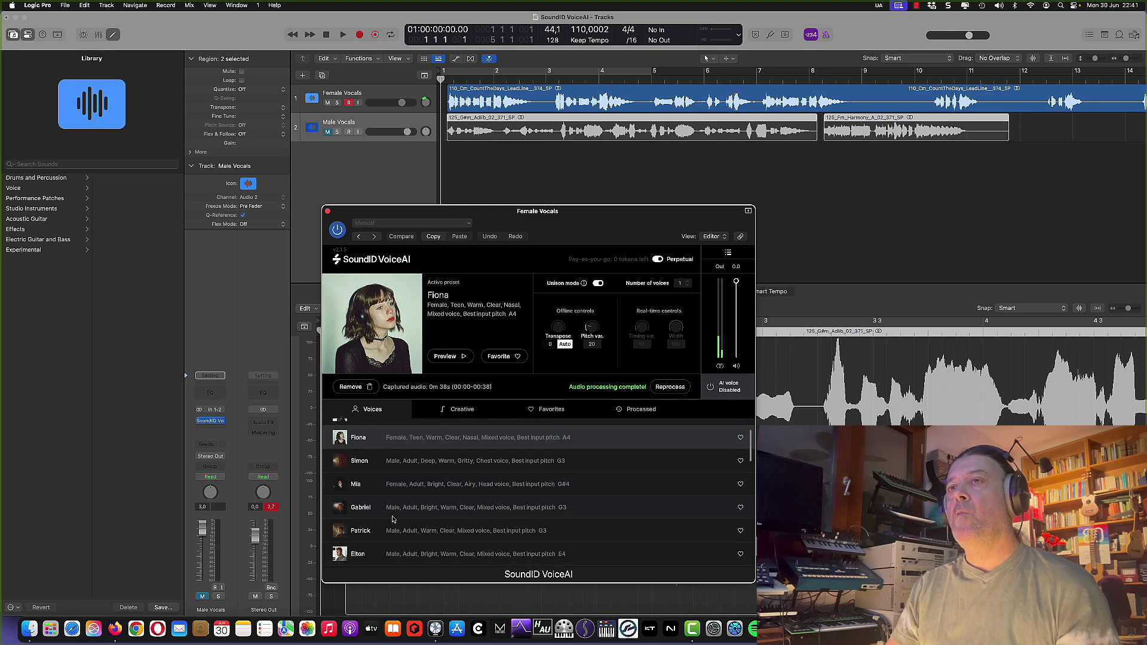
{"action": "scroll", "coordinate": [392, 519], "scroll_direction": "down", "scroll_amount": 1}
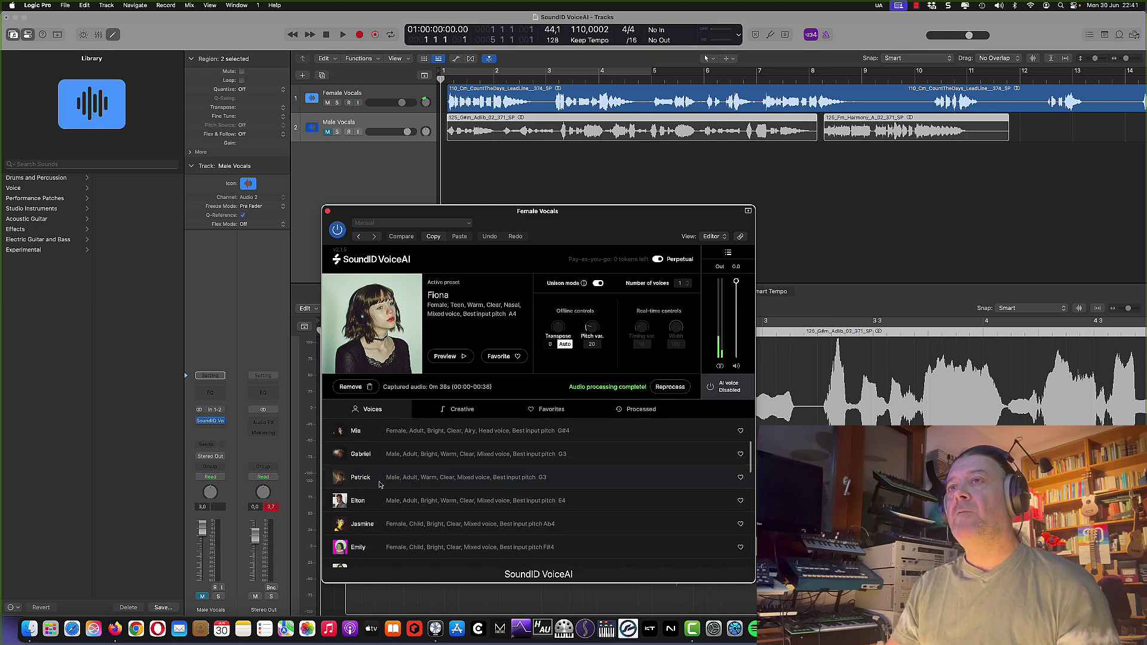
{"action": "left_click", "coordinate": [377, 505]}
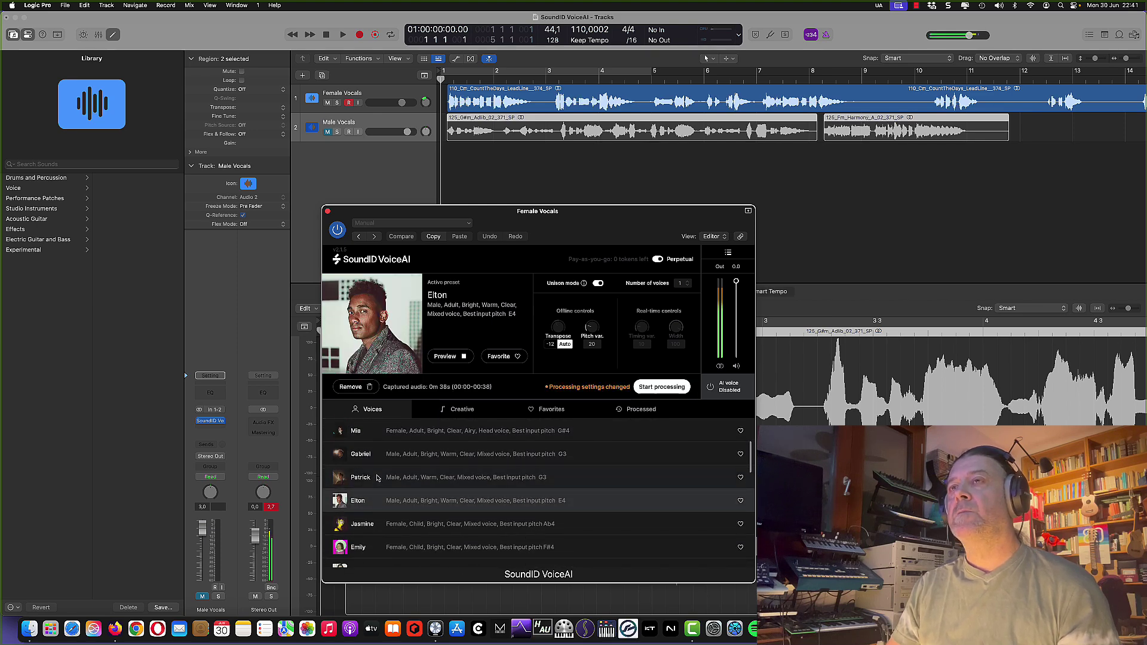
{"action": "left_click", "coordinate": [371, 530]}
{"action": "left_click", "coordinate": [370, 548]}
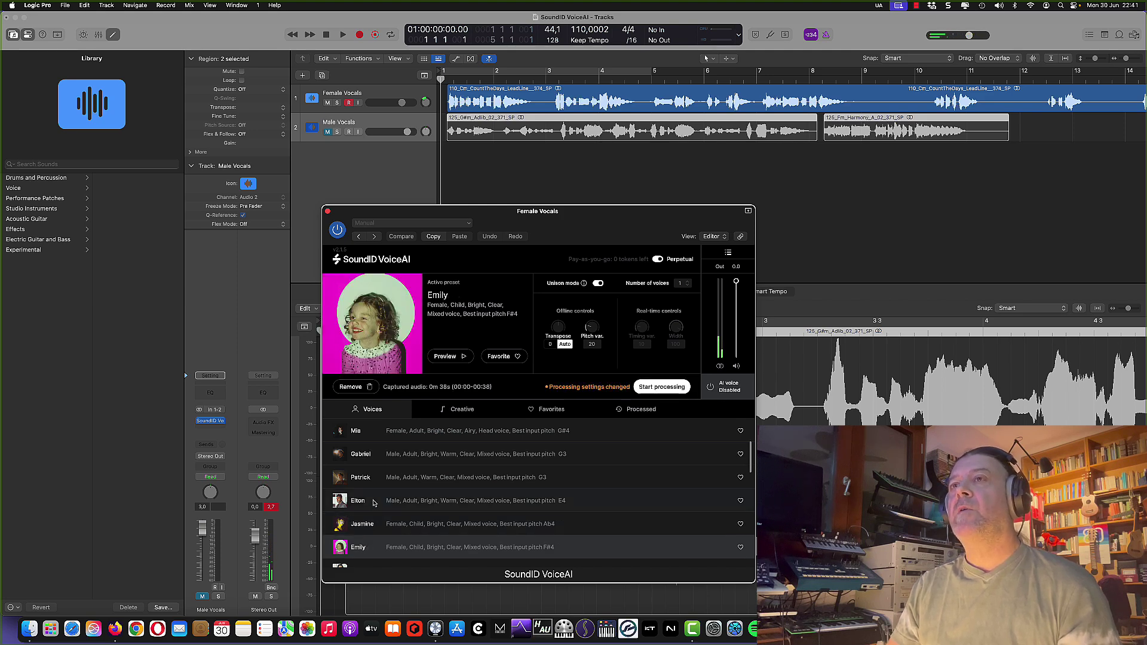
{"action": "left_click", "coordinate": [375, 506]}
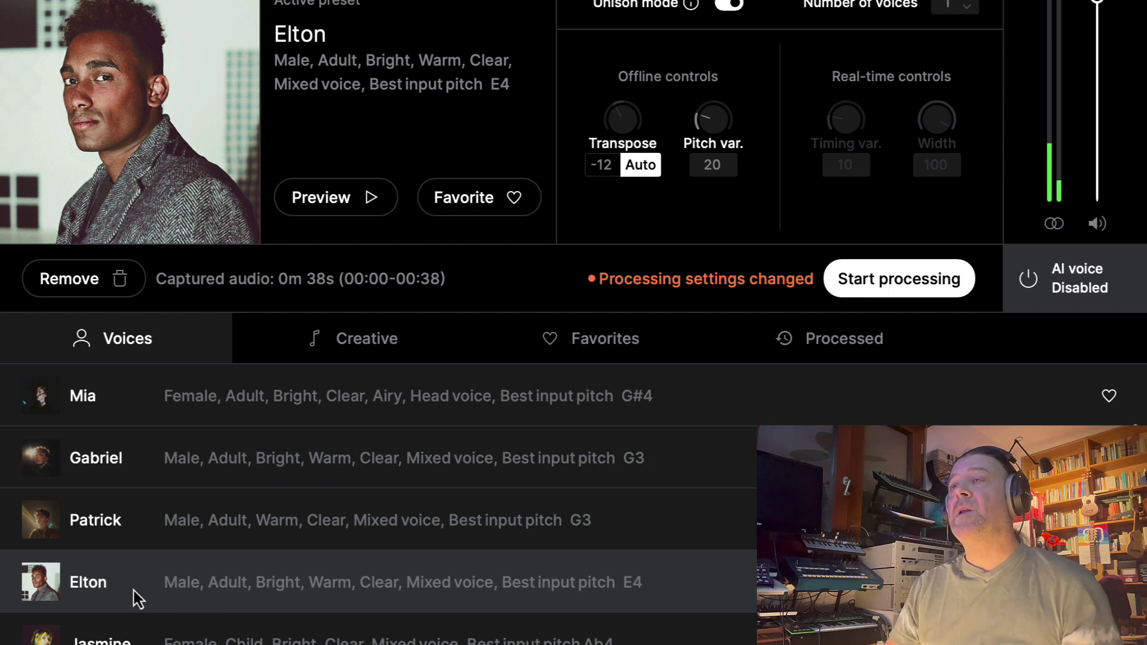
- Process the captured audio with the Elton voice, and play the result from the project start until past bar 16
{"action": "left_click", "coordinate": [839, 352]}
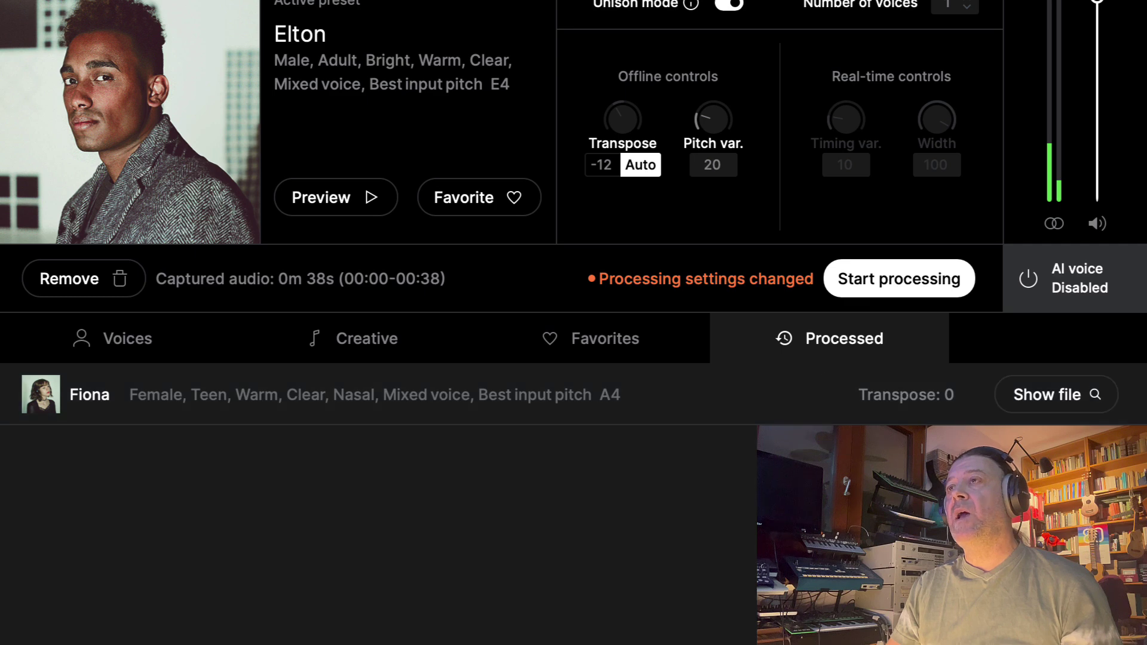
{"action": "left_click", "coordinate": [128, 357]}
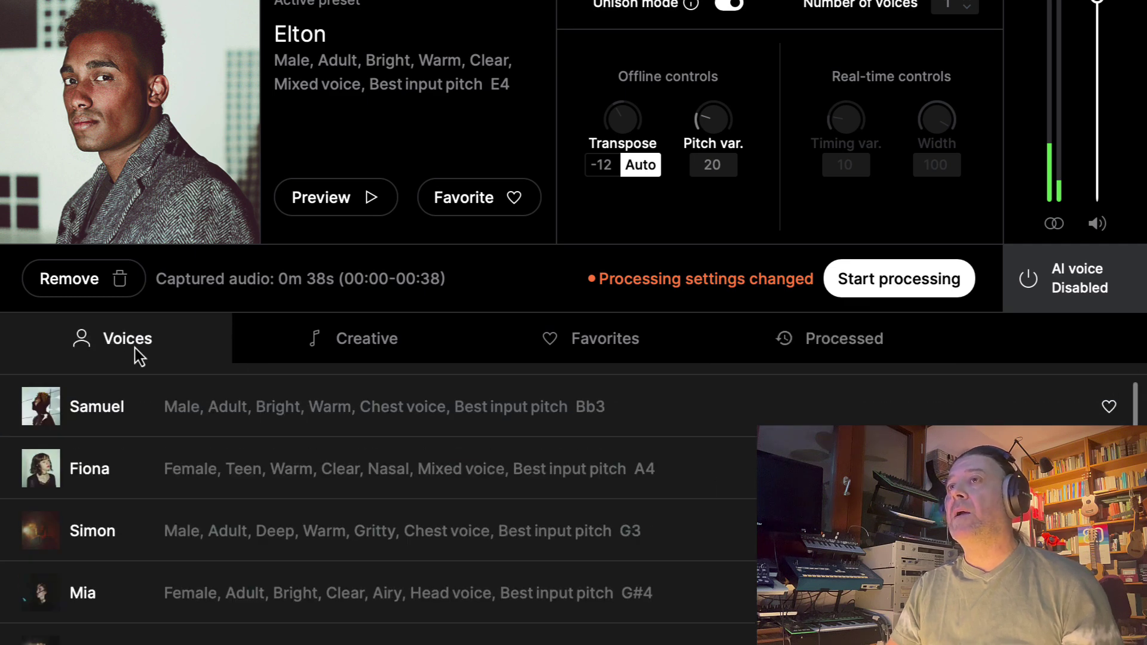
{"action": "left_click", "coordinate": [876, 291]}
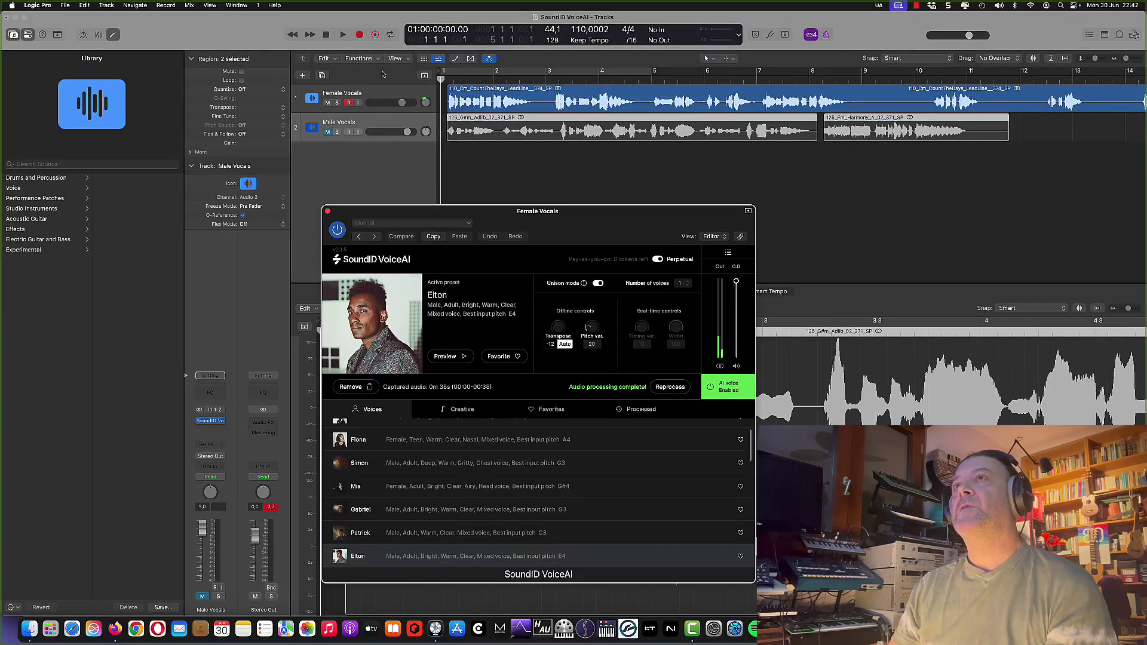
{"action": "left_click", "coordinate": [342, 36]}
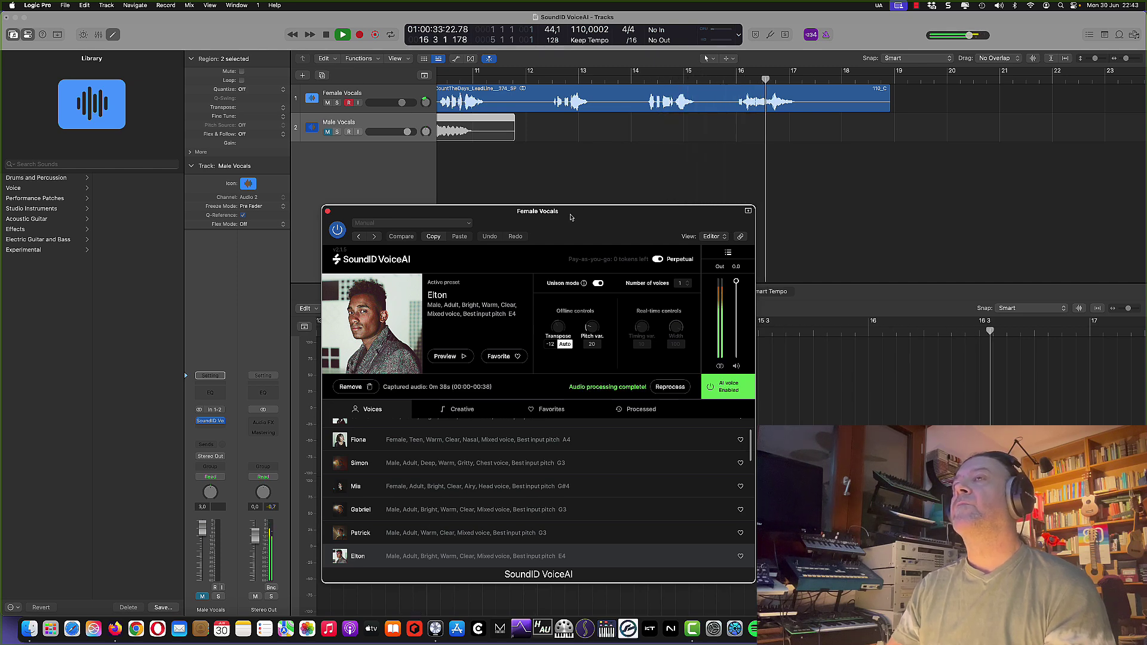
{"action": "left_click", "coordinate": [326, 35]}
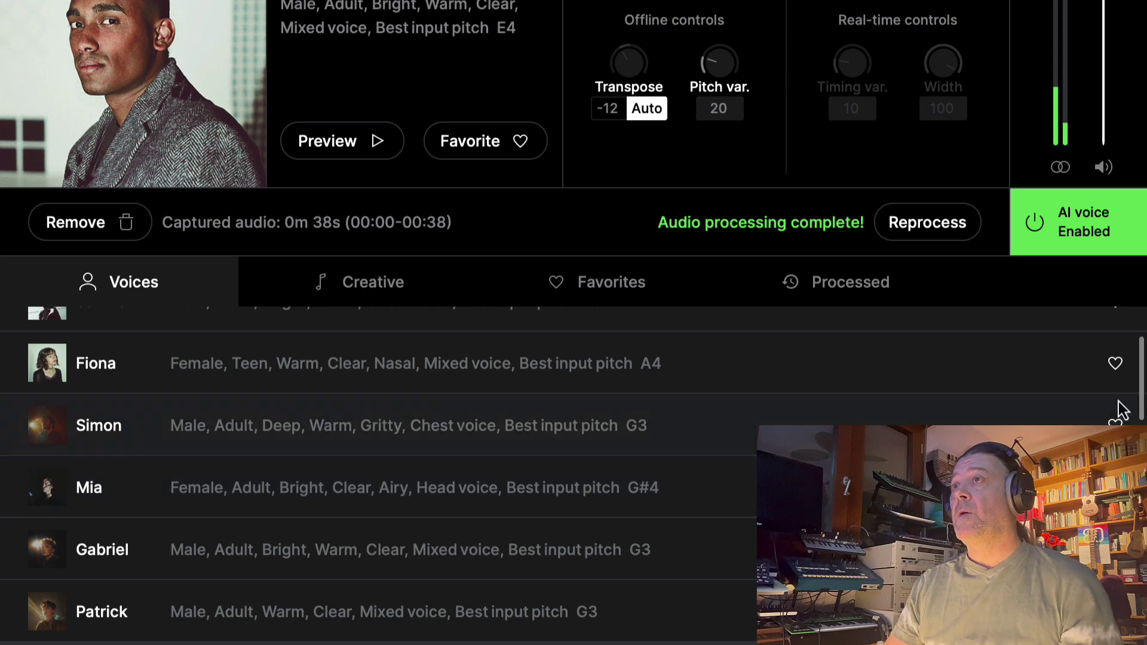
- Choose the Nathan voice, a male voice with best input pitch Gb4, and start processing the captured audio with it
{"action": "left_click_drag", "start_coordinate": [1143, 381], "coordinate": [1143, 412]}
{"action": "scroll", "coordinate": [722, 480], "scroll_direction": "down", "scroll_amount": 2}
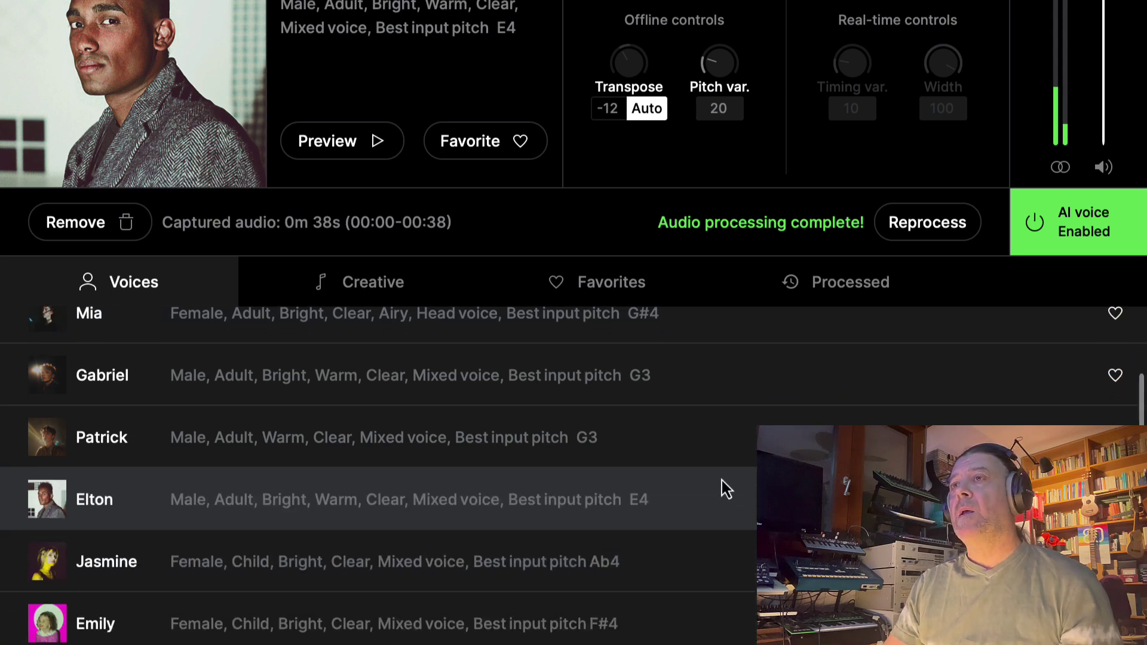
{"action": "scroll", "coordinate": [661, 499], "scroll_direction": "down", "scroll_amount": 1}
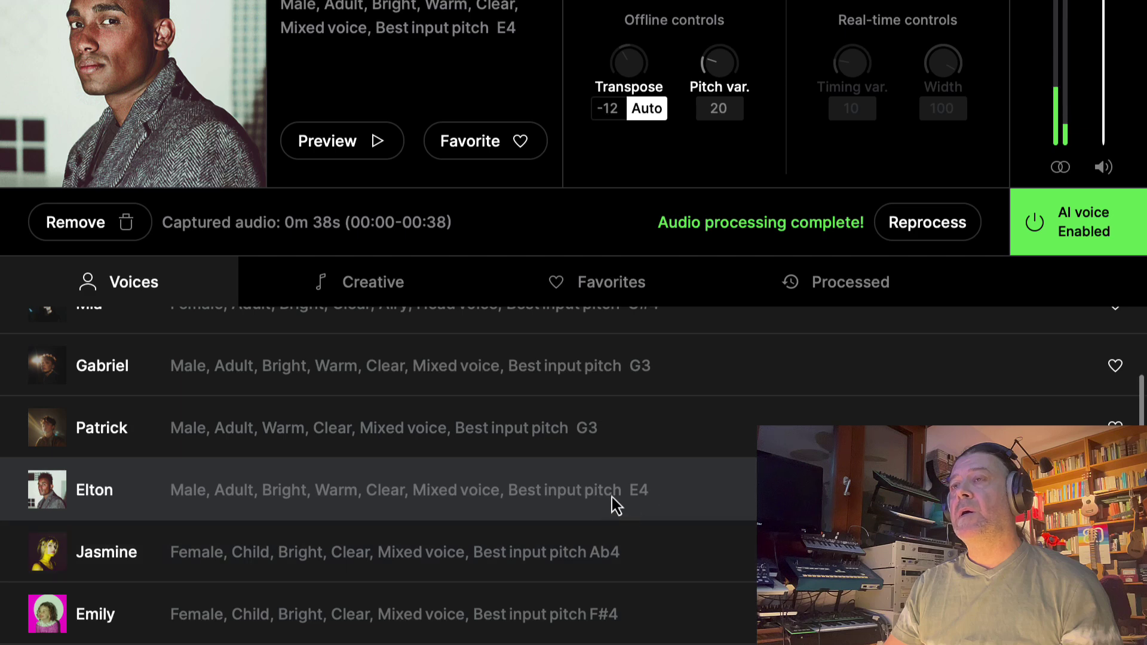
{"action": "scroll", "coordinate": [736, 535], "scroll_direction": "down", "scroll_amount": 3}
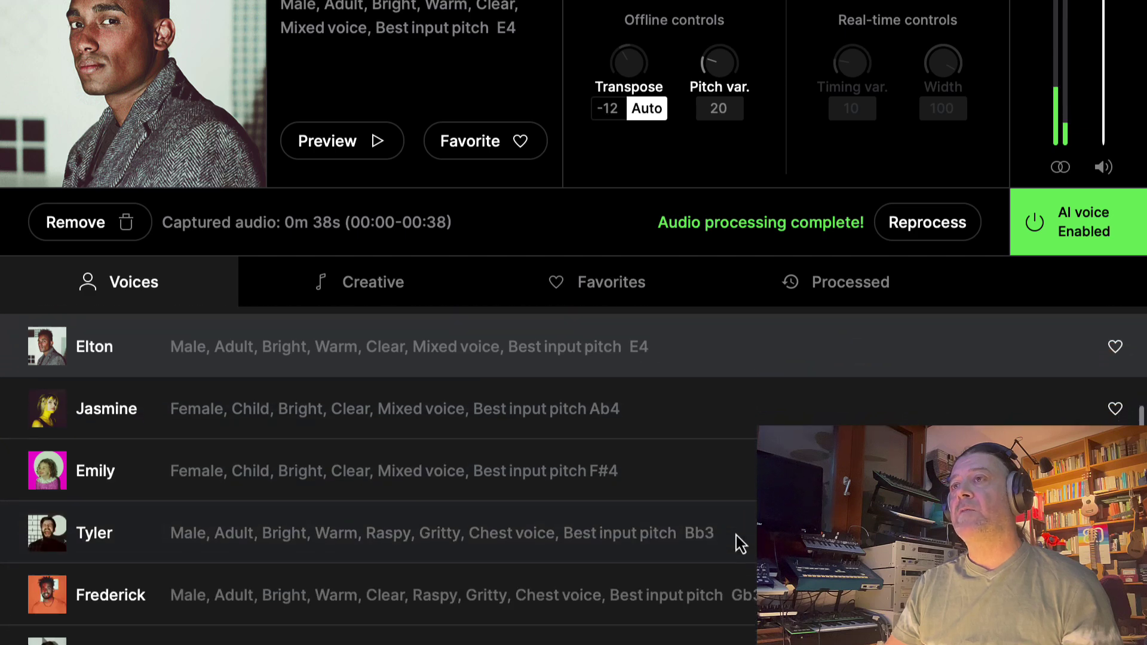
{"action": "scroll", "coordinate": [736, 535], "scroll_direction": "down", "scroll_amount": 2}
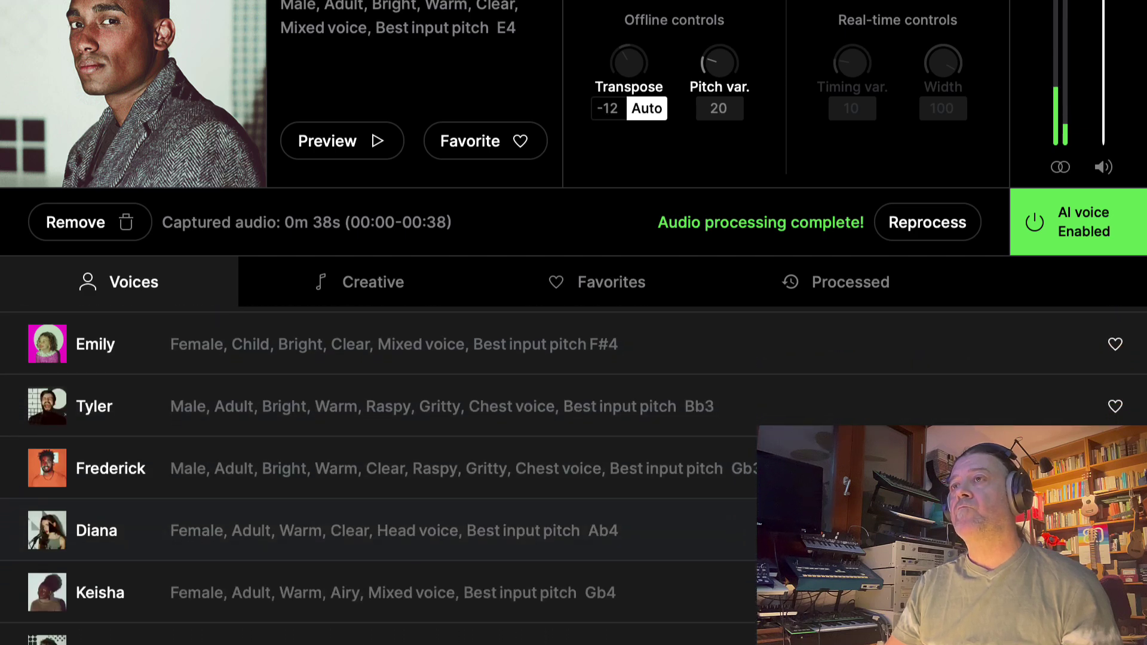
{"action": "scroll", "coordinate": [678, 534], "scroll_direction": "down", "scroll_amount": 2}
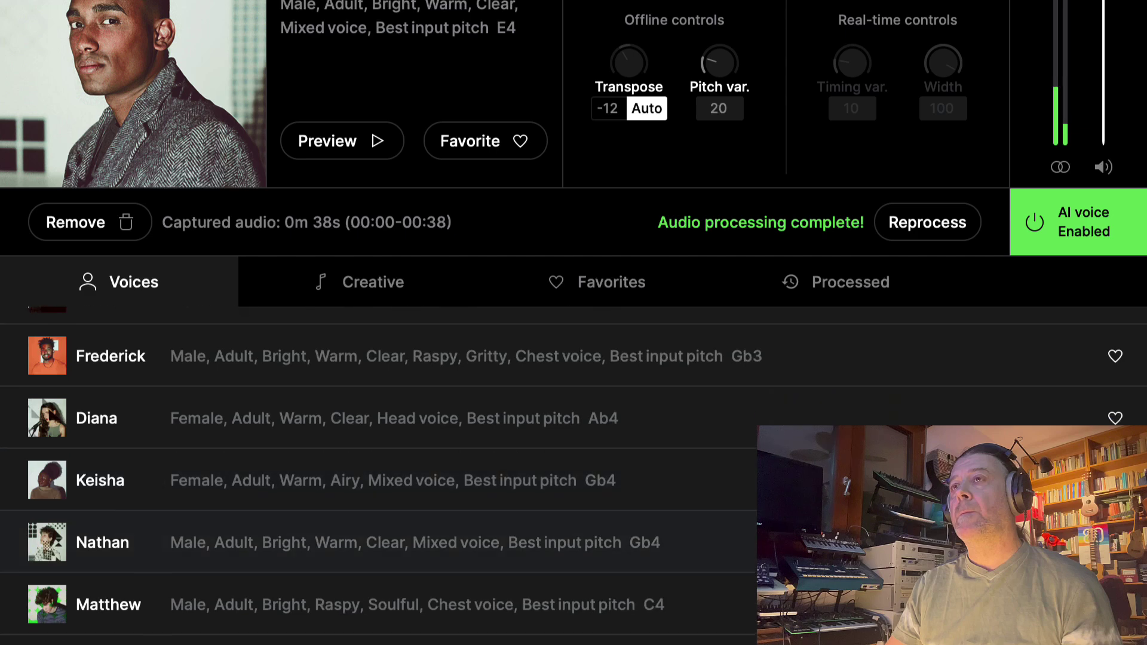
{"action": "left_click", "coordinate": [608, 542]}
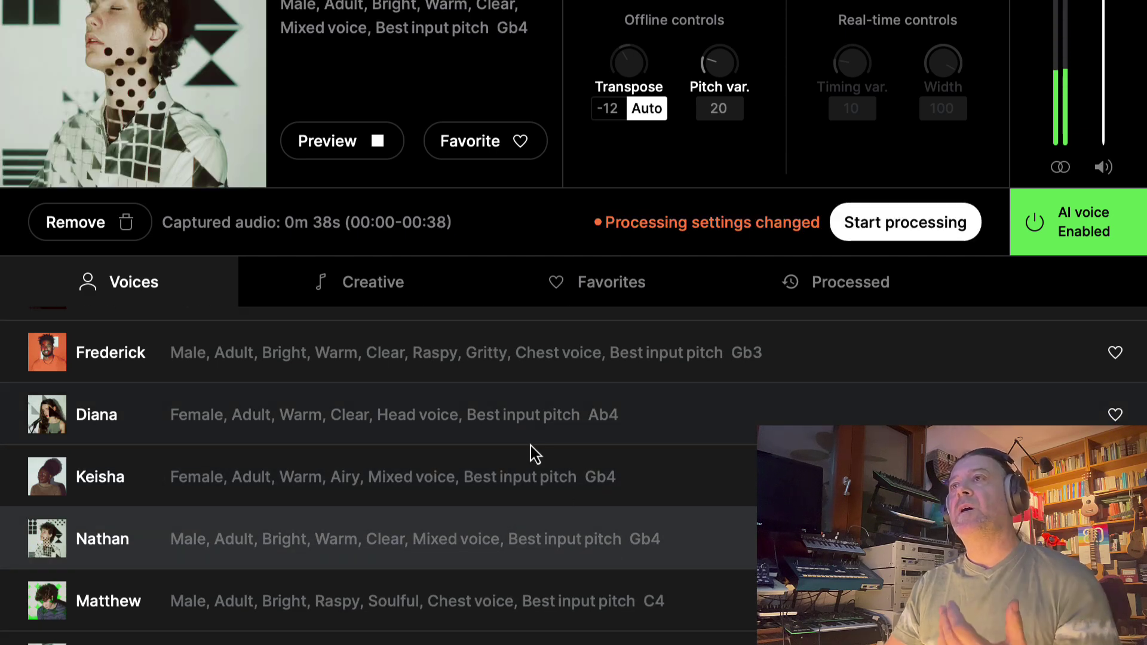
{"action": "left_click", "coordinate": [890, 227]}
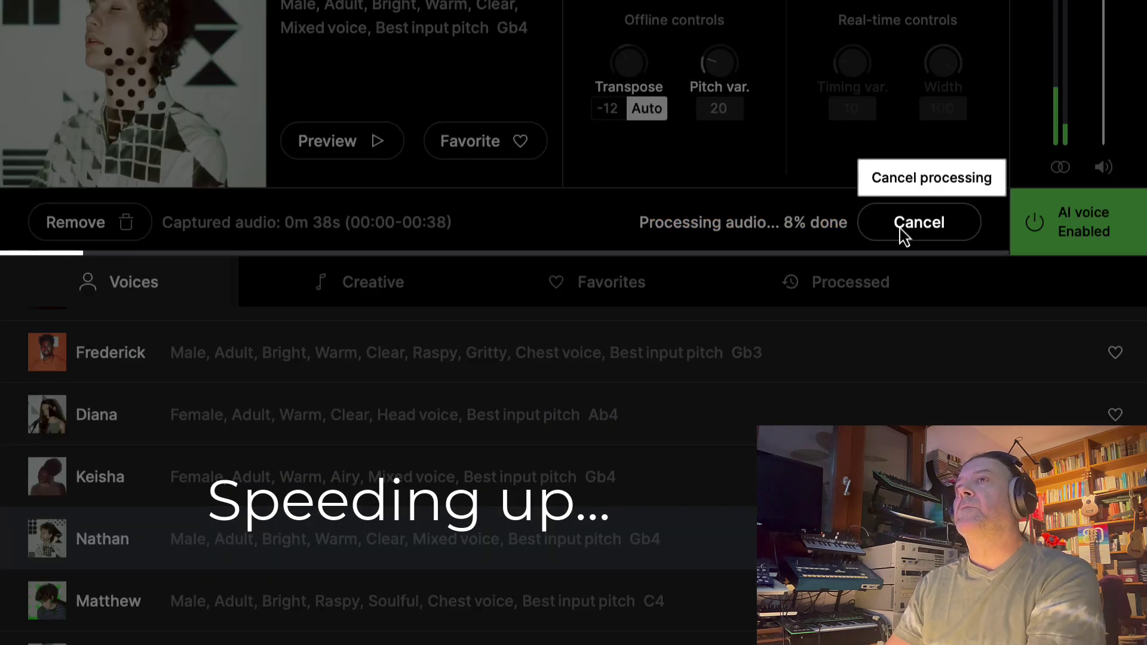
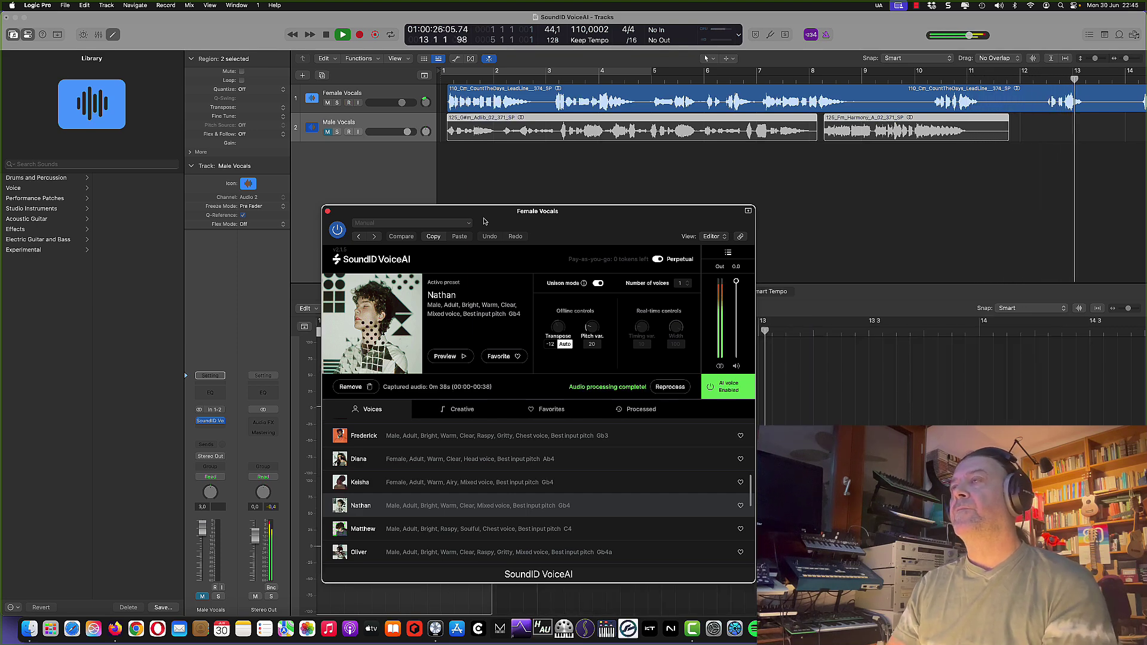
- Stop playback, set the Nathan voice's Transpose to -7, and process the captured audio again
{"action": "key", "text": "space"}
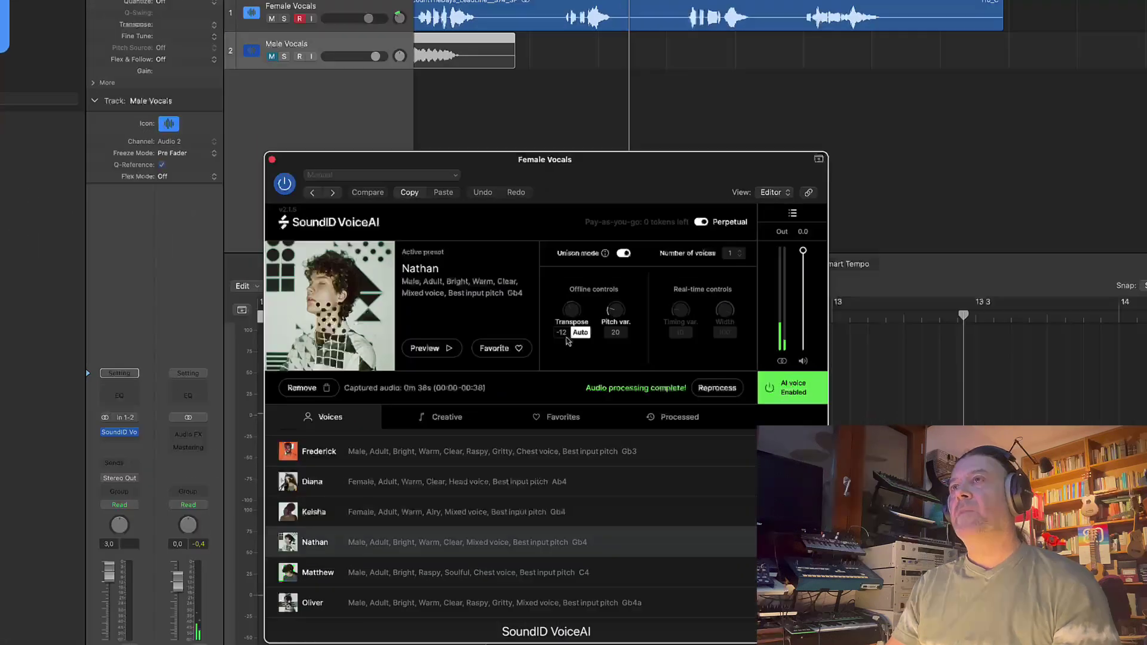
{"action": "left_click", "coordinate": [564, 344]}
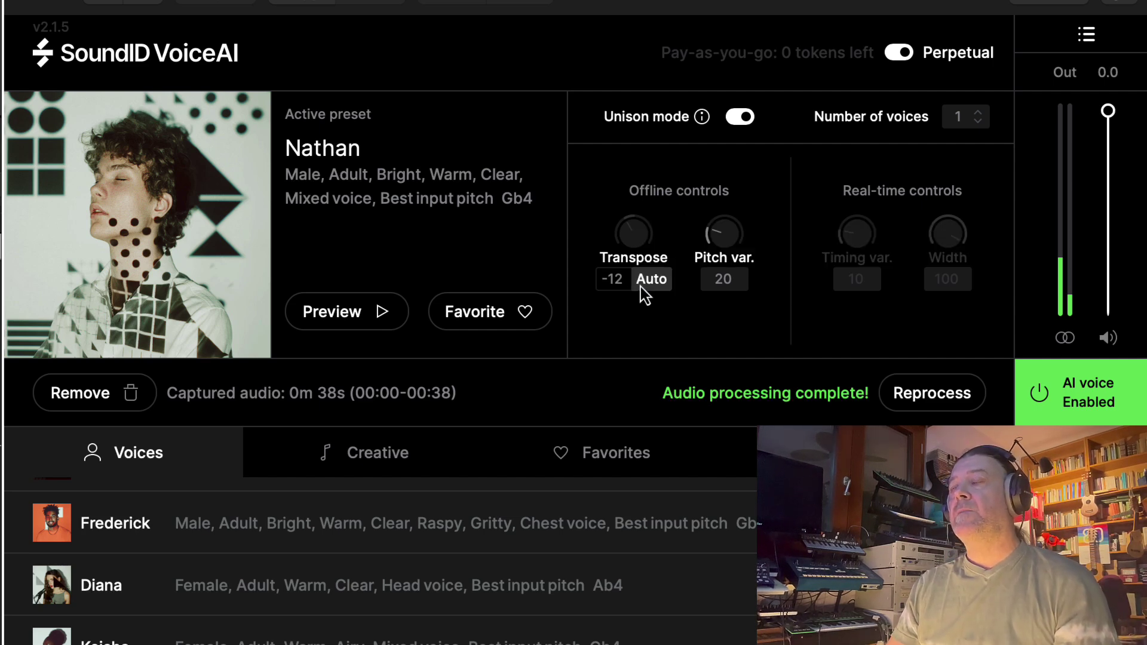
{"action": "left_click", "coordinate": [620, 282]}
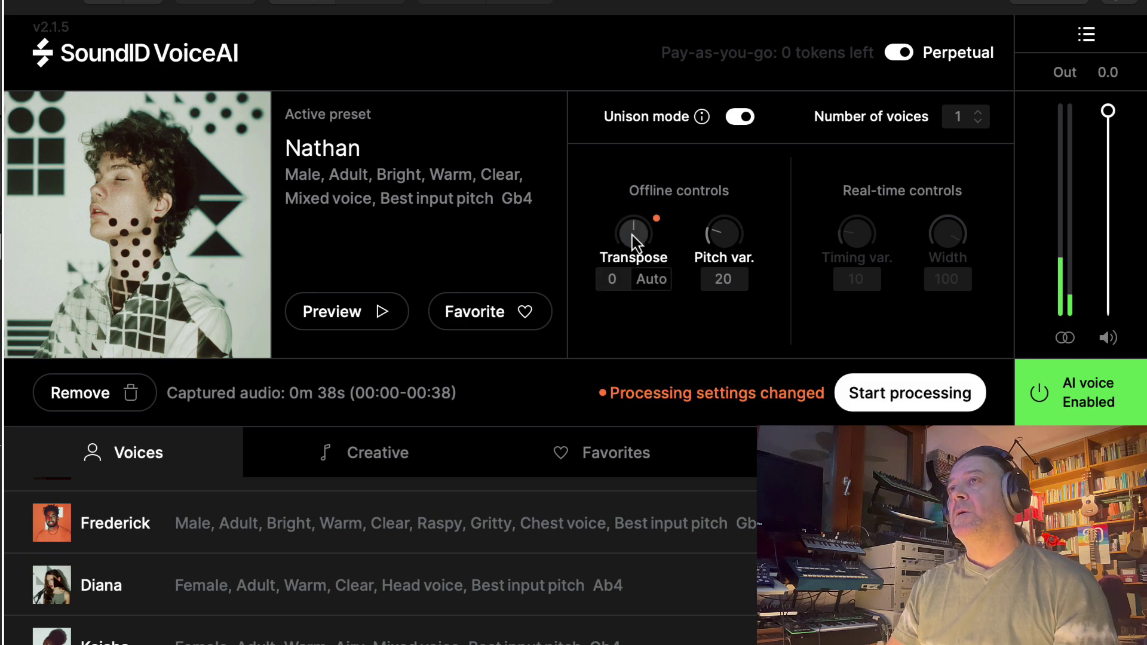
{"action": "left_click_drag", "start_coordinate": [635, 240], "coordinate": [634, 254]}
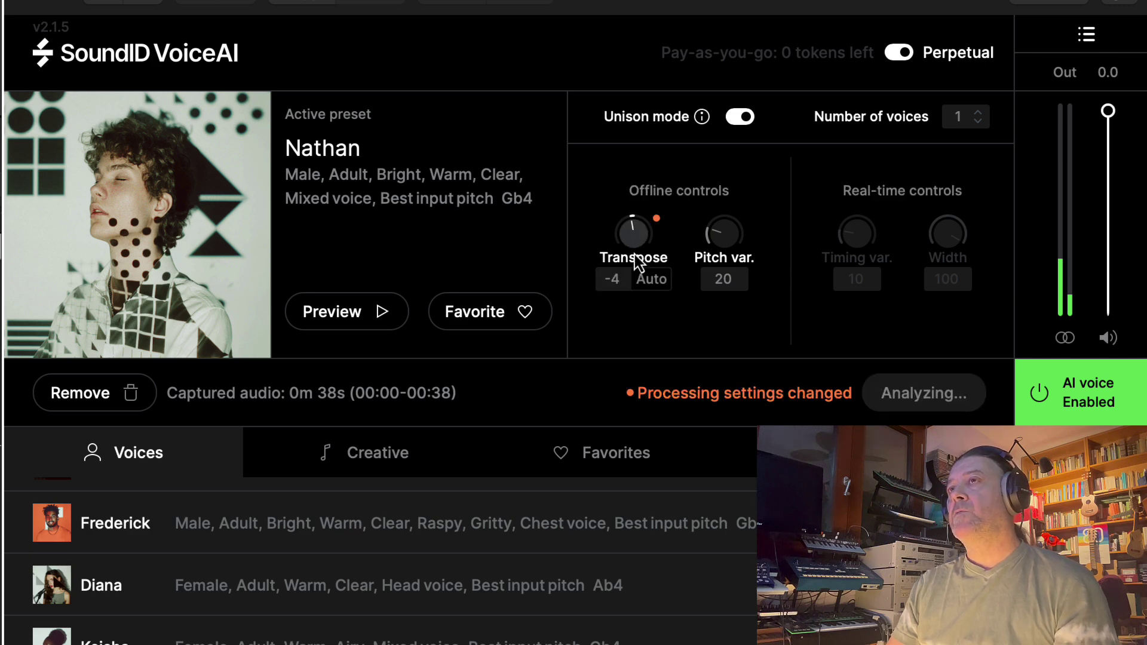
{"action": "scroll", "coordinate": [633, 262], "scroll_direction": "up", "scroll_amount": 1}
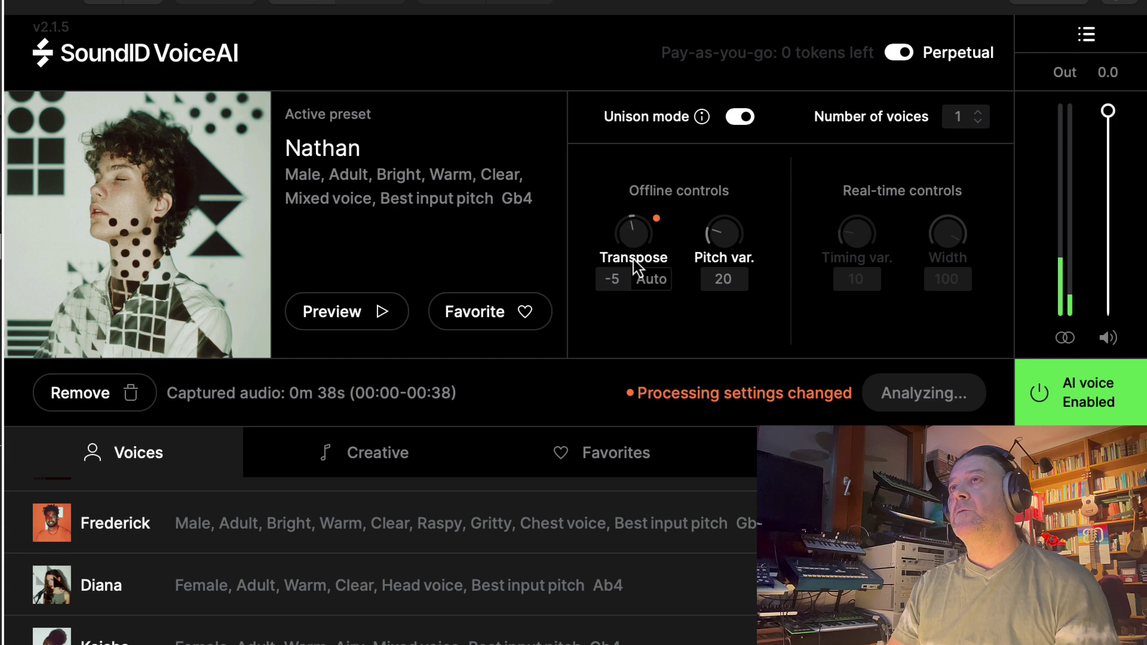
{"action": "scroll", "coordinate": [630, 244], "scroll_direction": "down", "scroll_amount": 2}
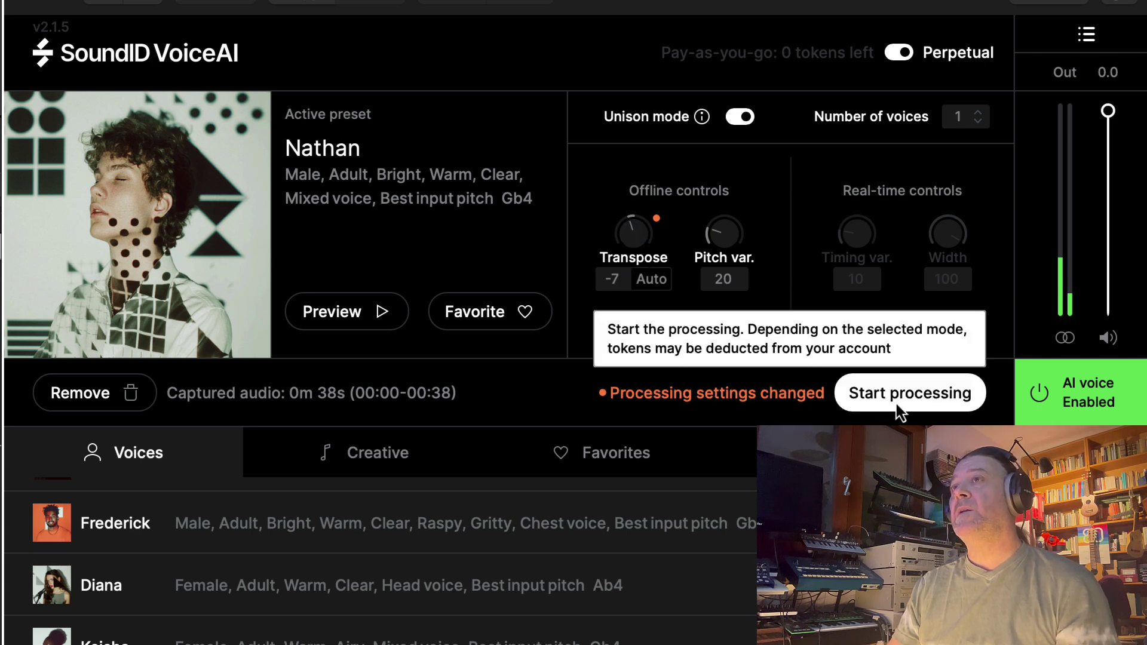
{"action": "left_click", "coordinate": [898, 406]}
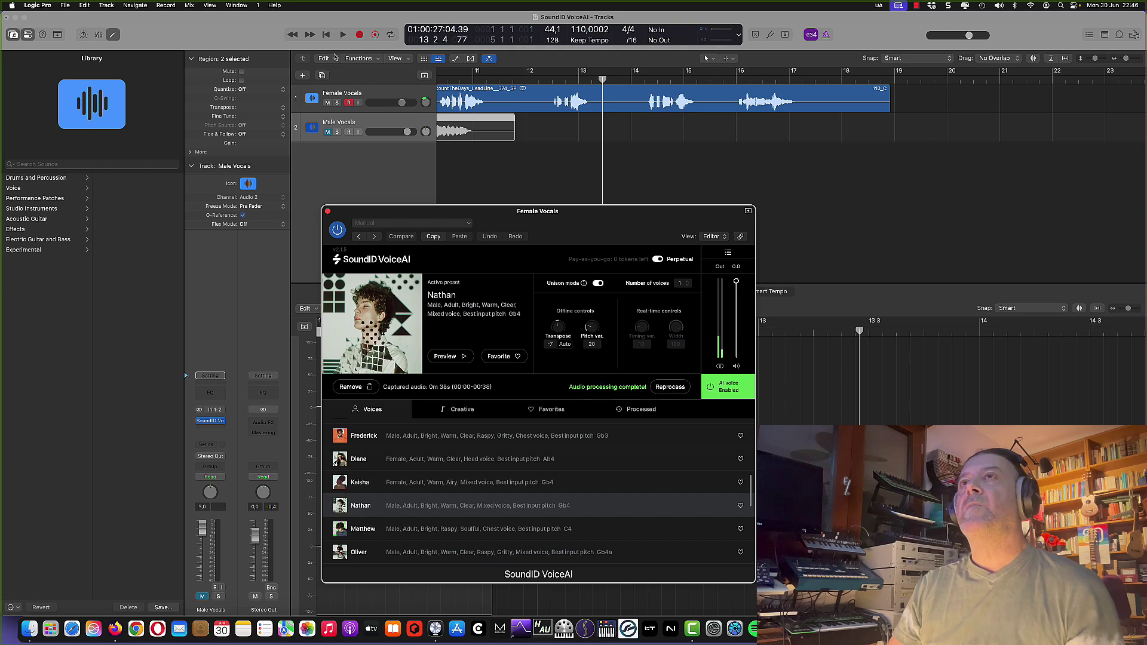
- Play the Nathan result from the project start until past bar 13, and return the playhead to the start
{"action": "key", "text": "Return"}
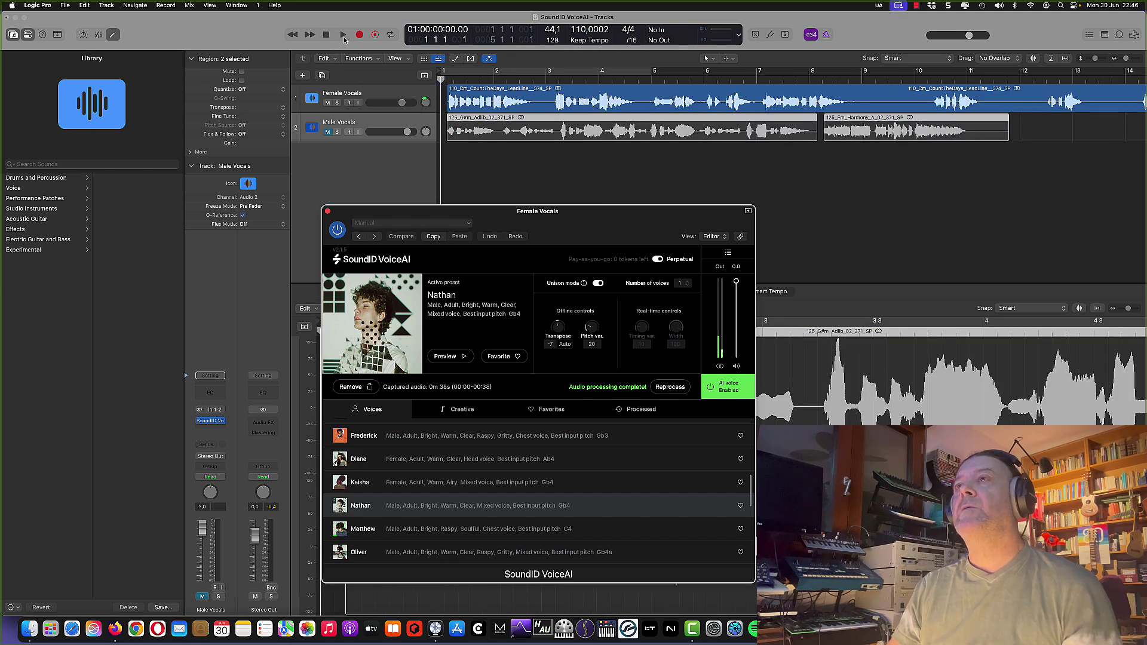
{"action": "left_click", "coordinate": [343, 36]}
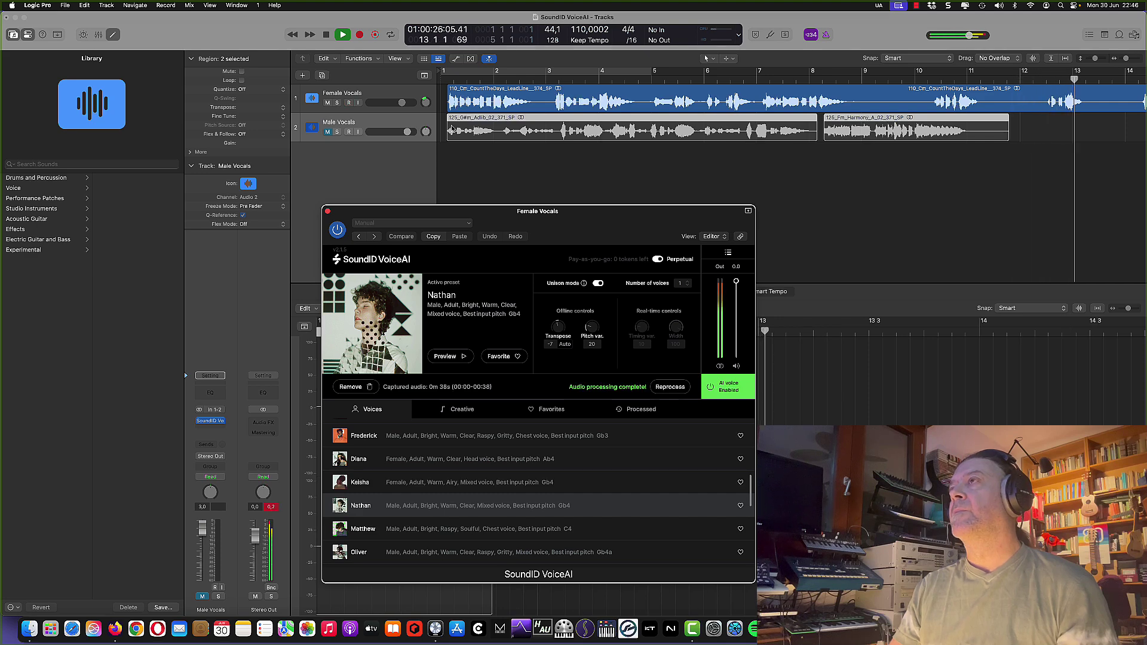
{"action": "left_click", "coordinate": [324, 37]}
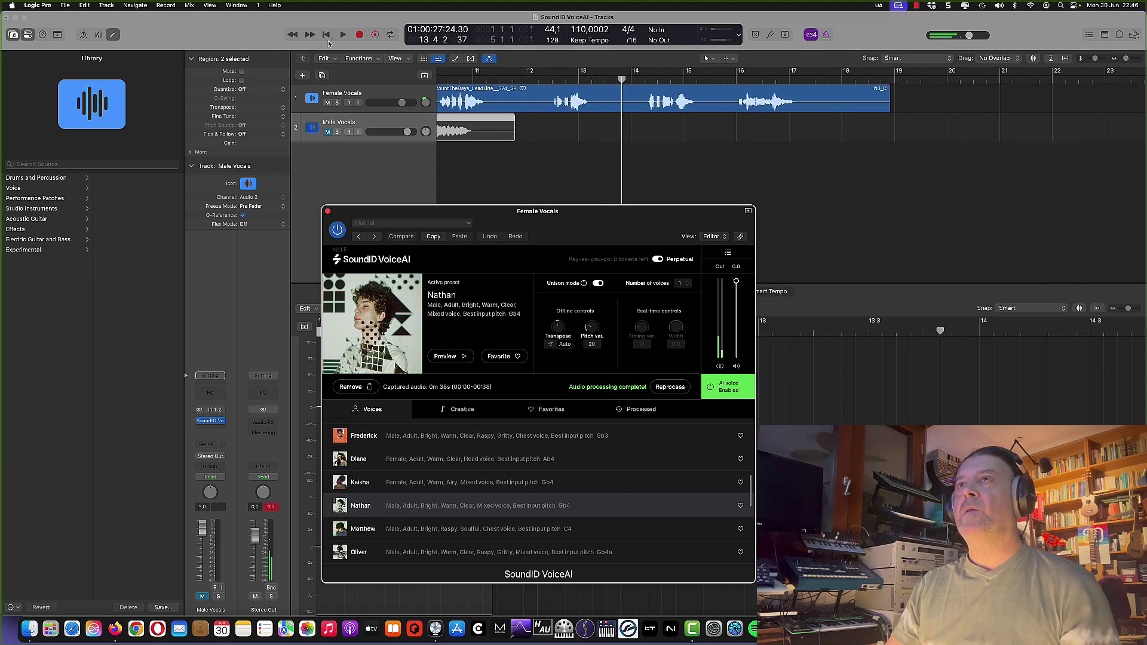
{"action": "left_click", "coordinate": [328, 39]}
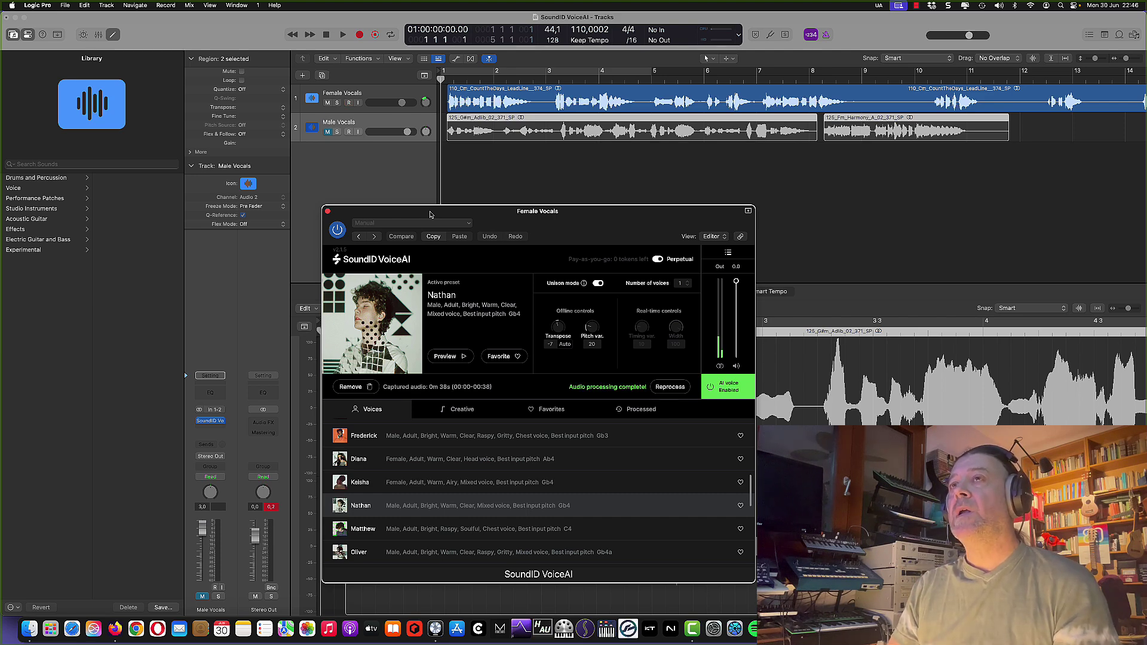
- Switch the audible track from Female Vocals to Male Vocals, and choose the Rebecca voice in the Male Vocals SoundID VoiceAI plug-in
{"action": "left_click", "coordinate": [335, 128]}
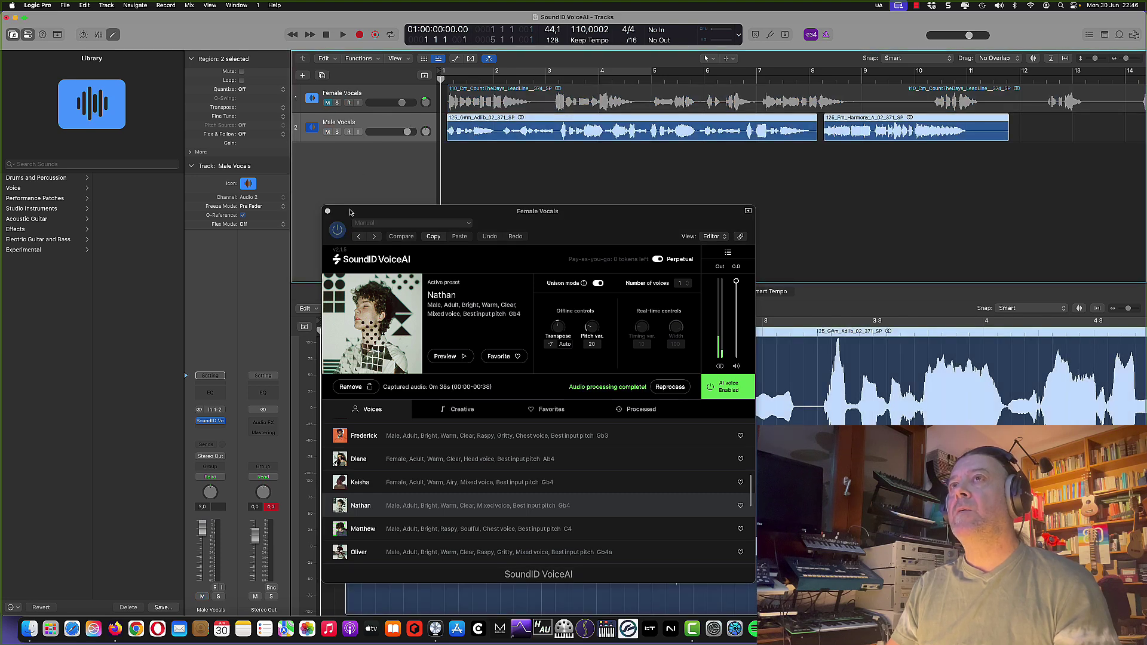
{"action": "left_click", "coordinate": [327, 211]}
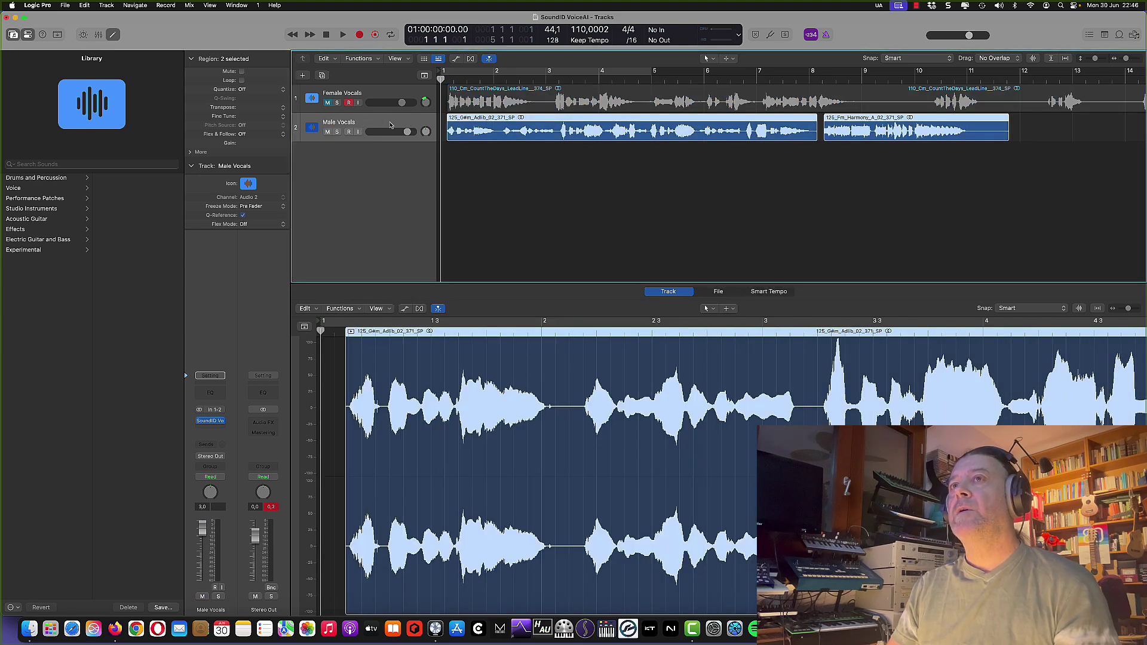
{"action": "left_click", "coordinate": [210, 421]}
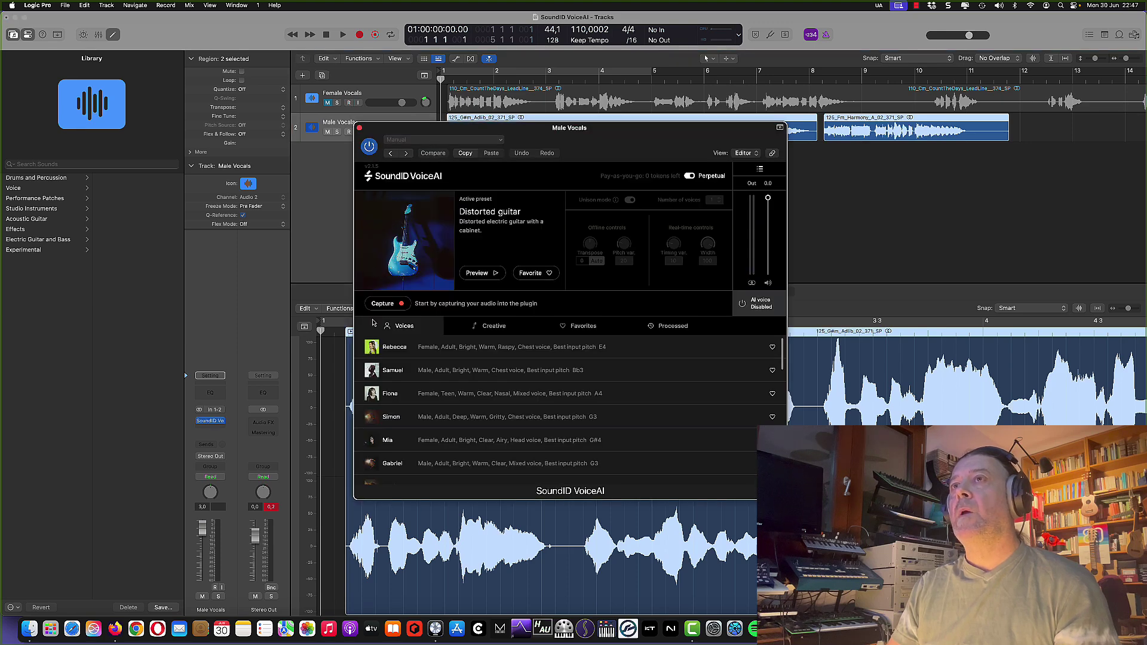
{"action": "left_click", "coordinate": [422, 353]}
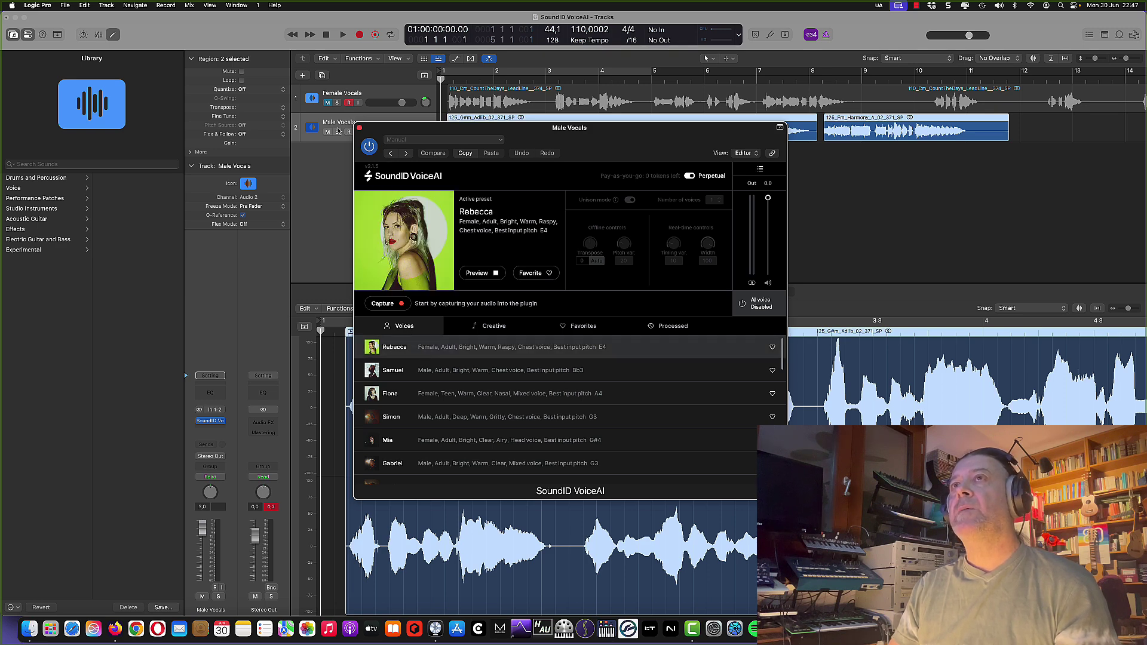
{"action": "left_click_drag", "start_coordinate": [374, 129], "coordinate": [351, 236]}
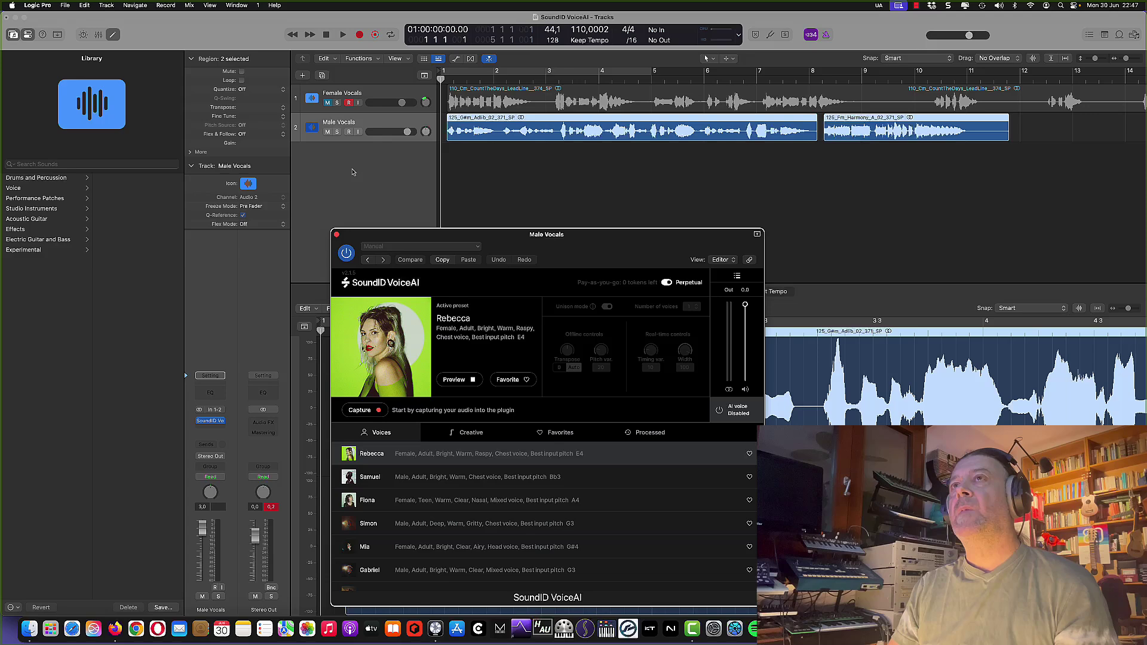
- Record-enable the Male Vocals track, and play the original male vocal from the project start until about bar 8
{"action": "left_click", "coordinate": [349, 132]}
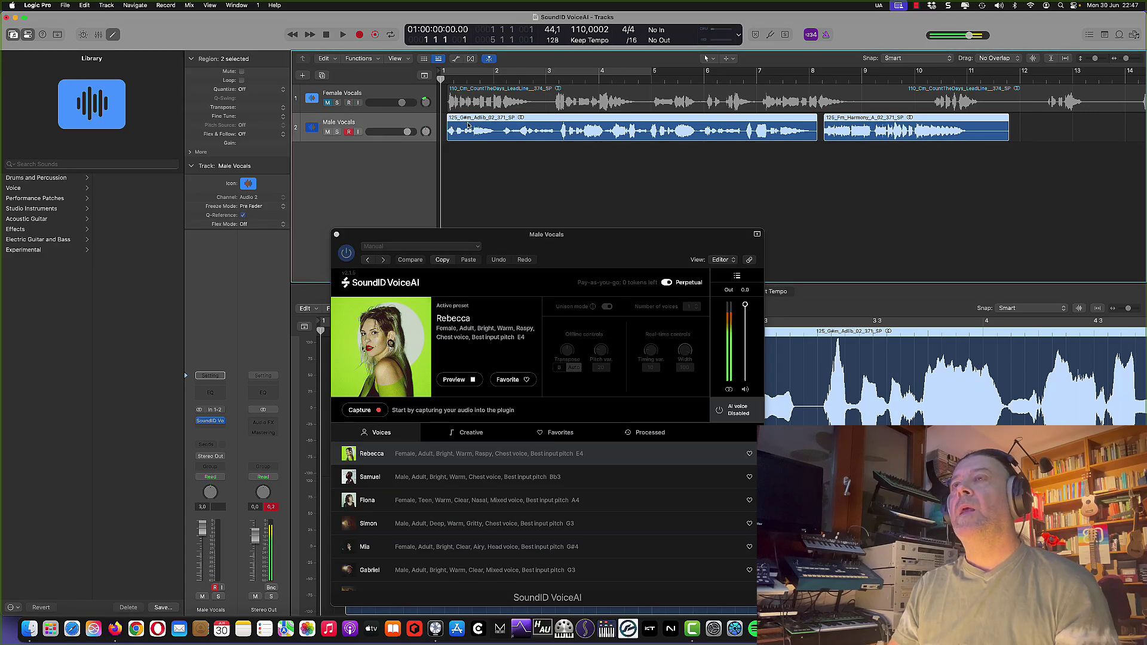
{"action": "left_click", "coordinate": [343, 36]}
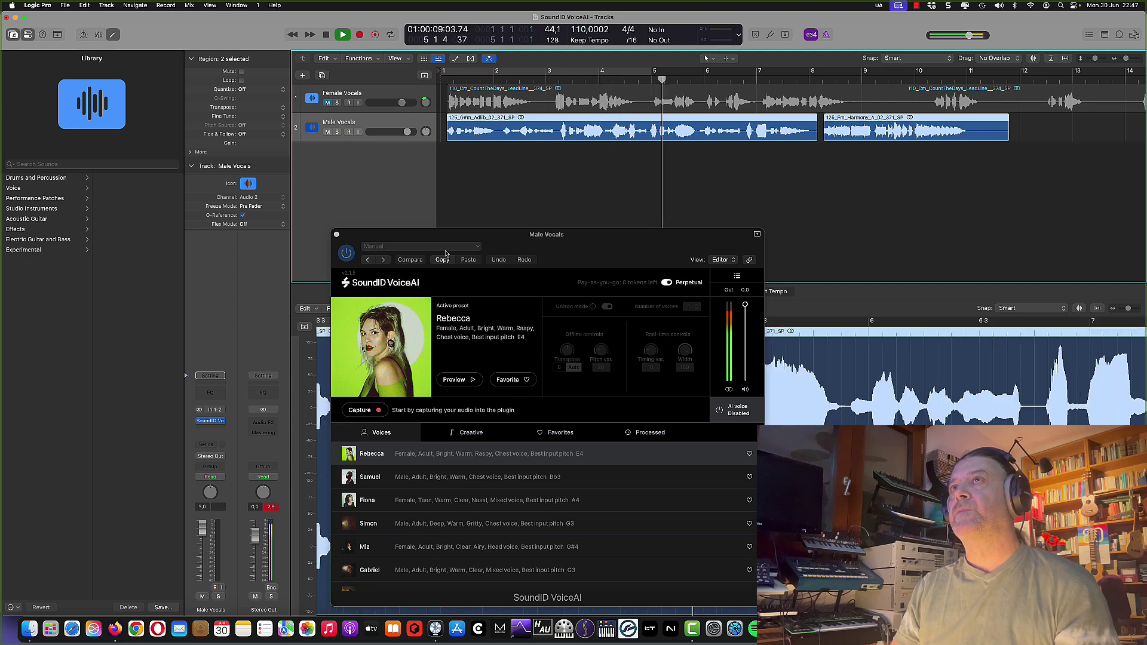
{"action": "left_click", "coordinate": [327, 36]}
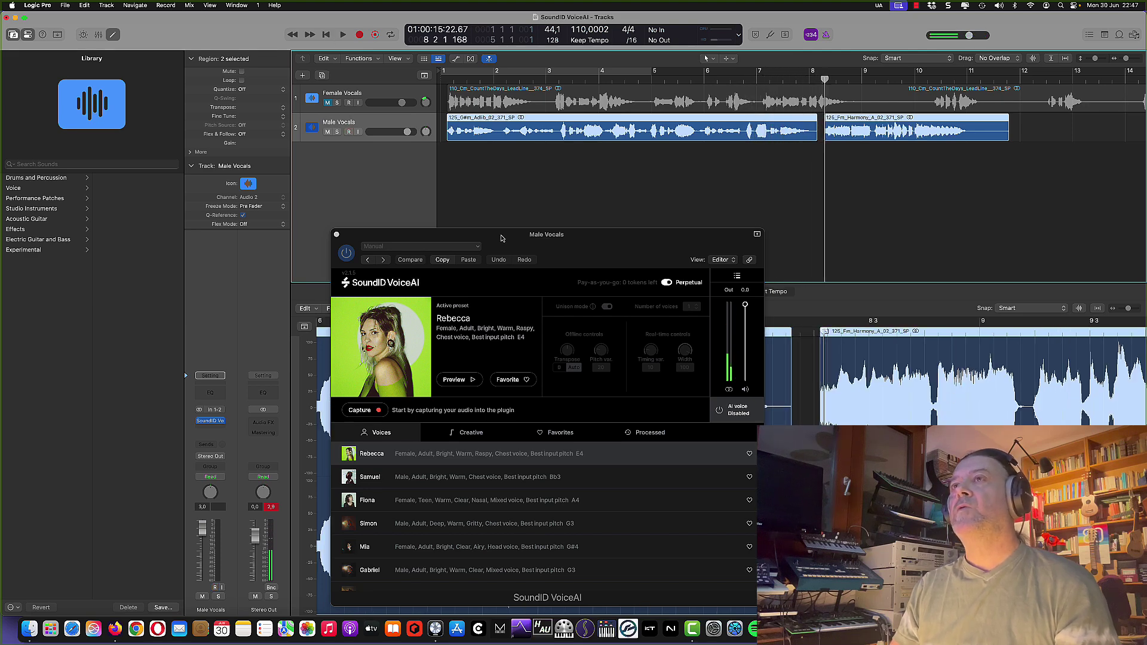
- Capture about 24 seconds of the male vocals into the SoundID VoiceAI plug-in from the project start
{"action": "left_click_drag", "start_coordinate": [502, 239], "coordinate": [507, 233]}
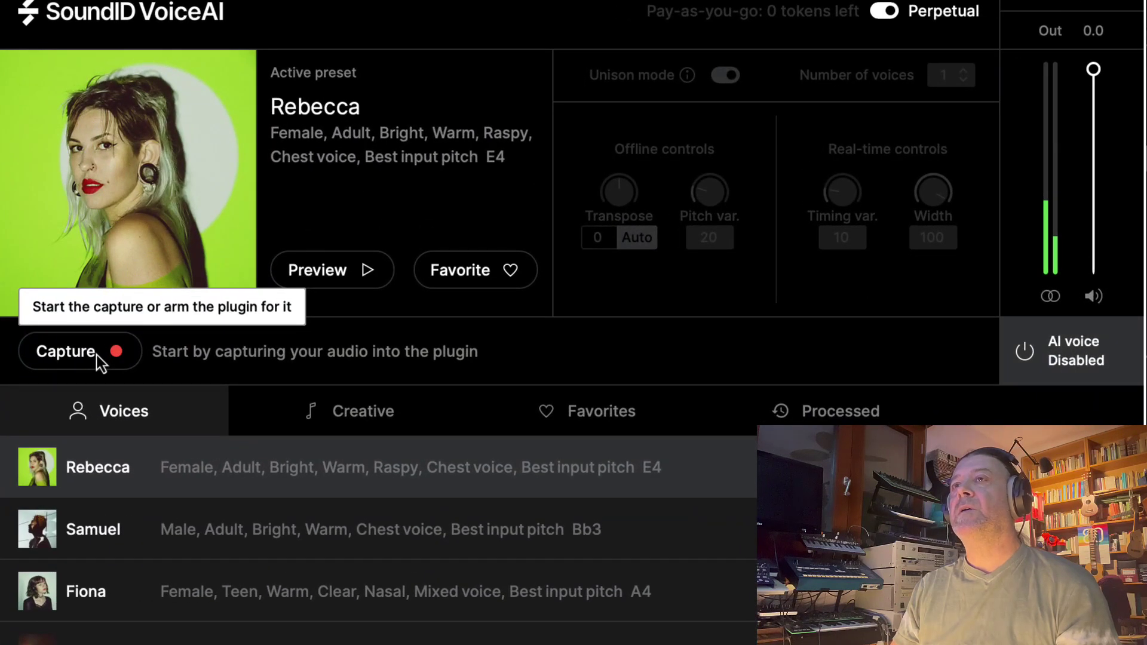
{"action": "left_click", "coordinate": [96, 353]}
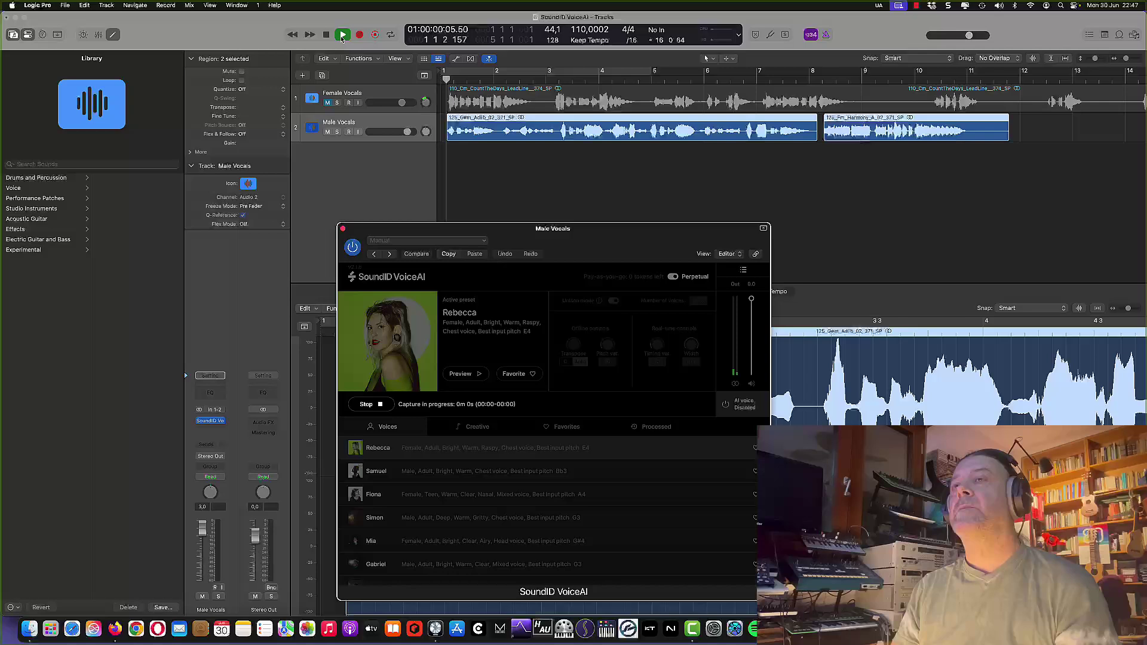
{"action": "left_click", "coordinate": [342, 35]}
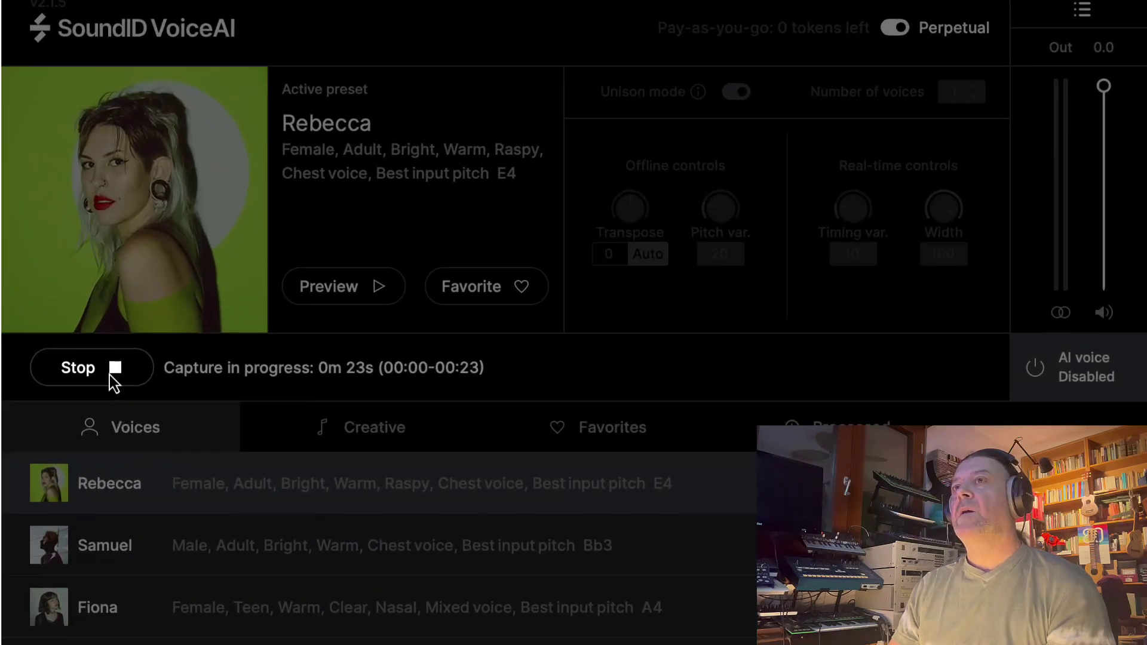
{"action": "left_click", "coordinate": [111, 371]}
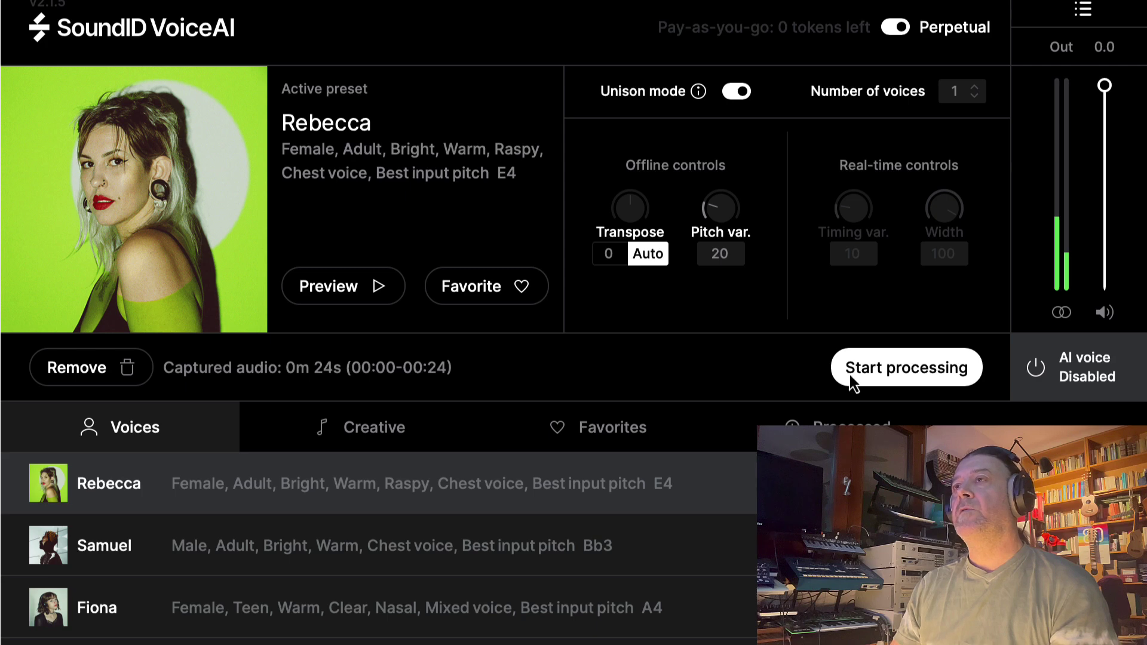
- Process the captured male vocals with the Rebecca voice, and play the result from the project start until about bar 12
{"action": "left_click", "coordinate": [883, 371]}
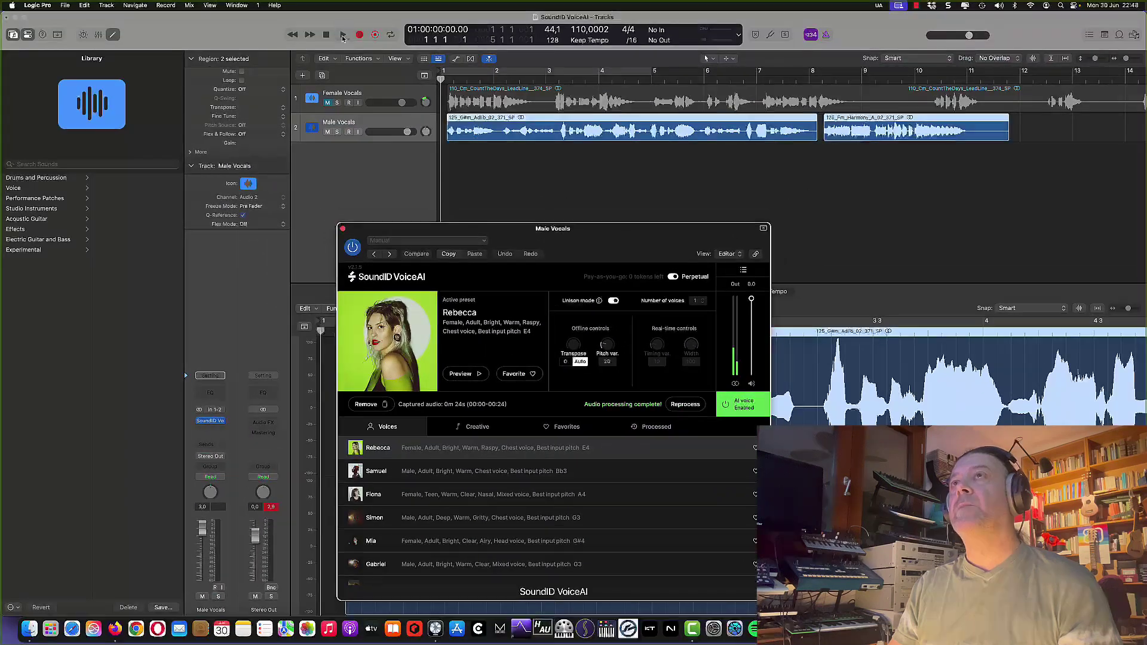
{"action": "left_click", "coordinate": [343, 35]}
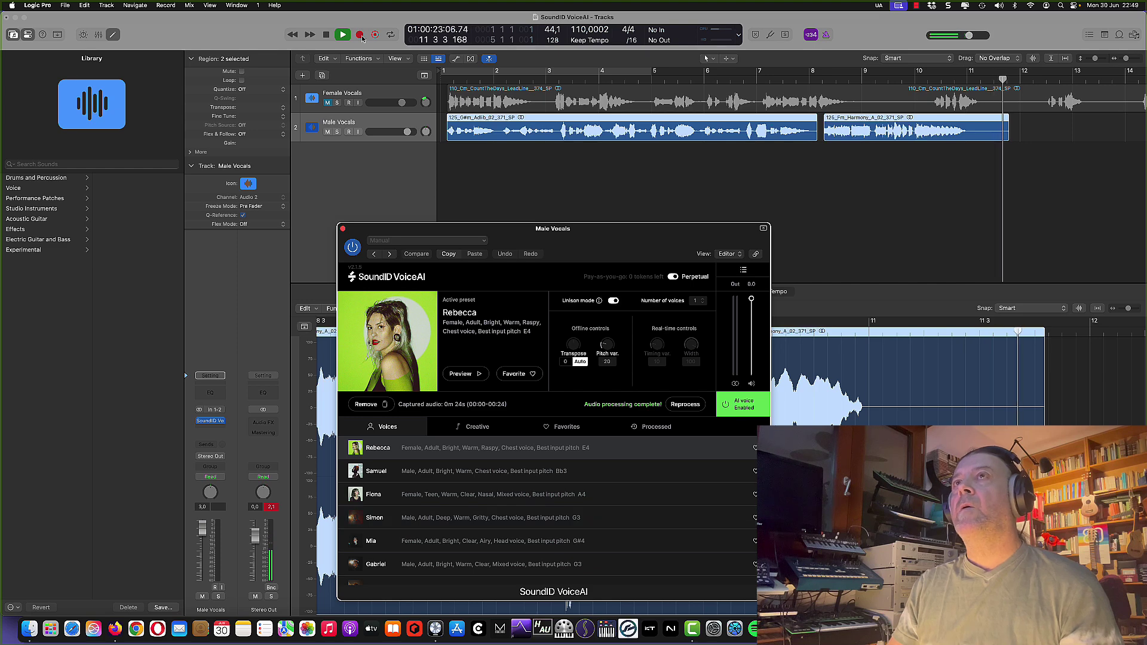
{"action": "key", "text": "space"}
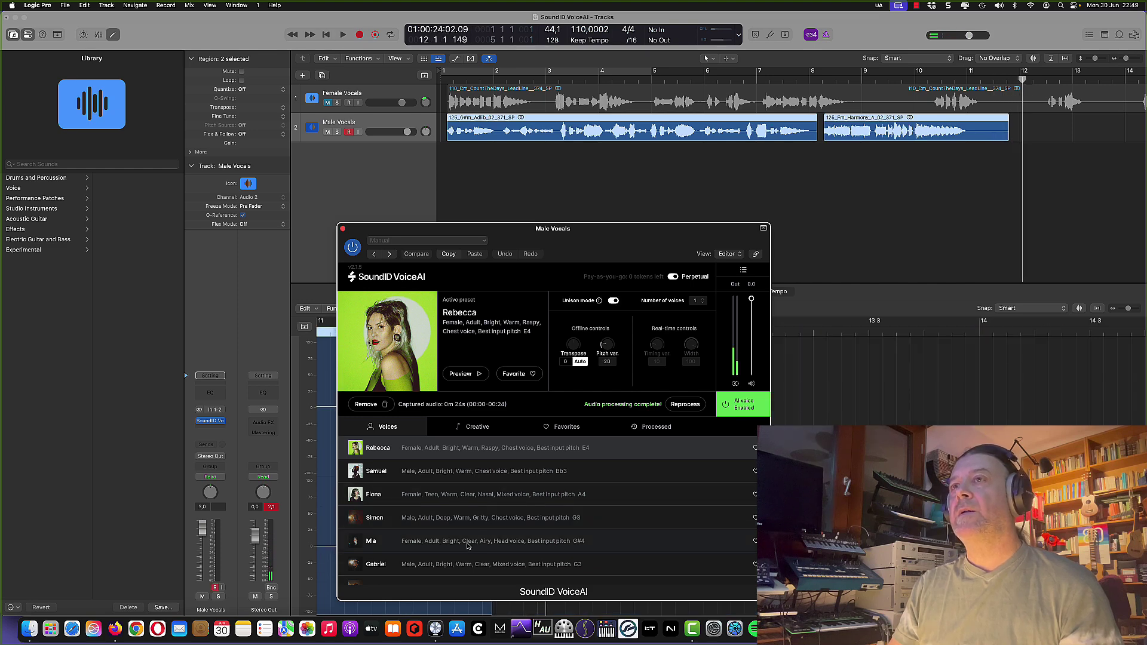
- Process the captured male vocals with the Mia voice using automatic transpose, and bring a processed file onto a new track
{"action": "left_click", "coordinate": [468, 542]}
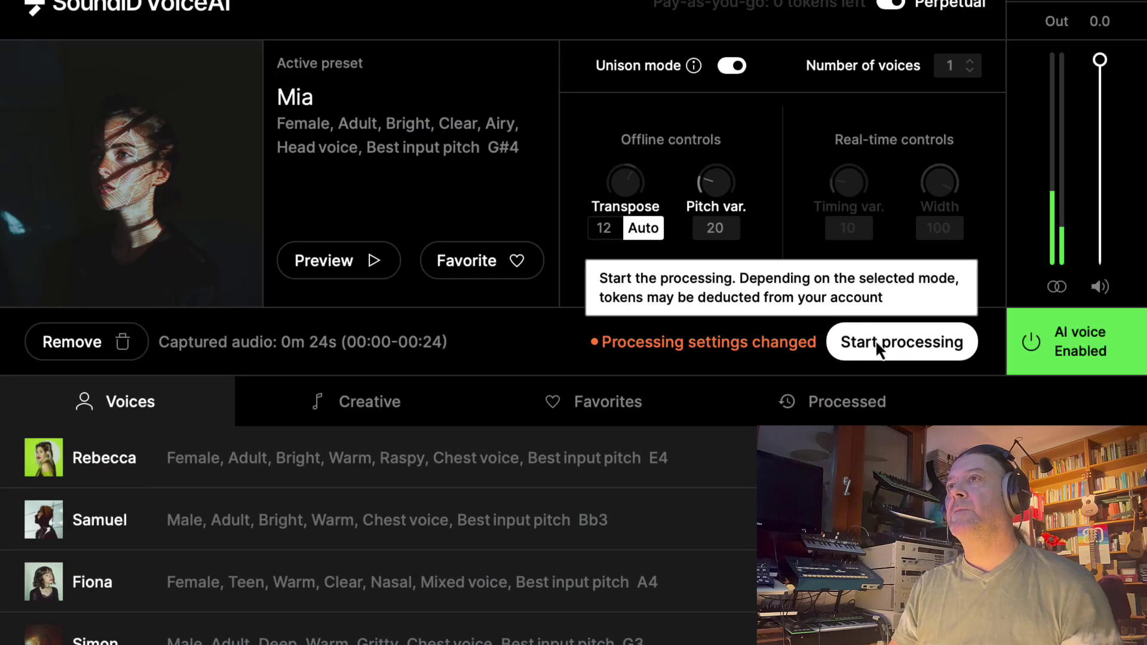
{"action": "left_click", "coordinate": [876, 340]}
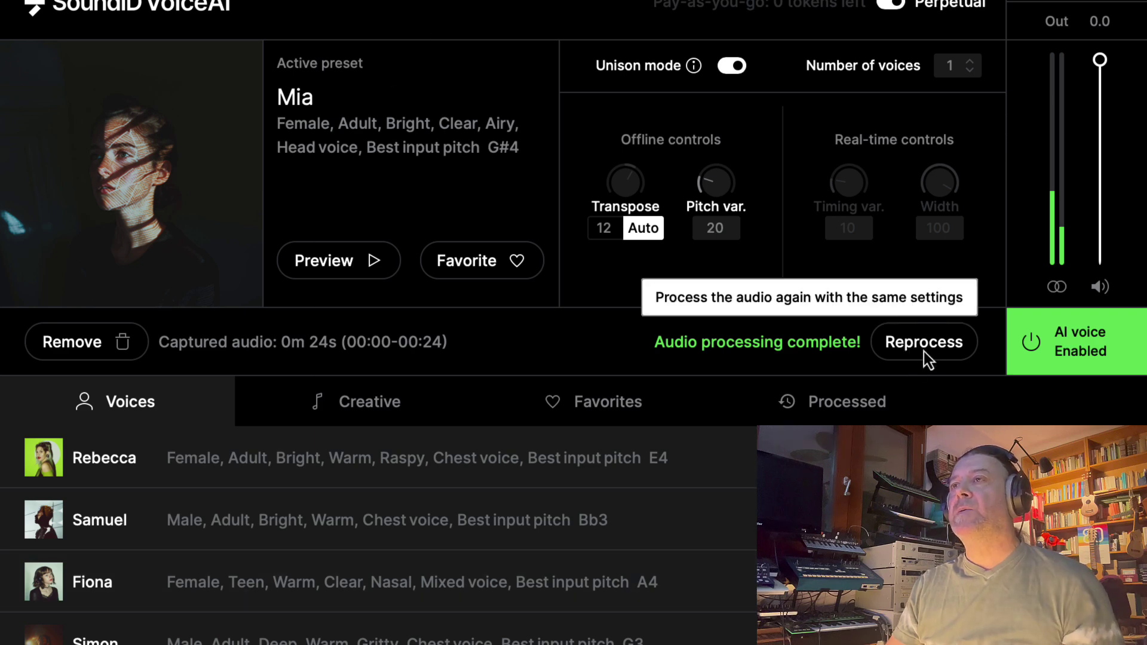
{"action": "left_click", "coordinate": [833, 412]}
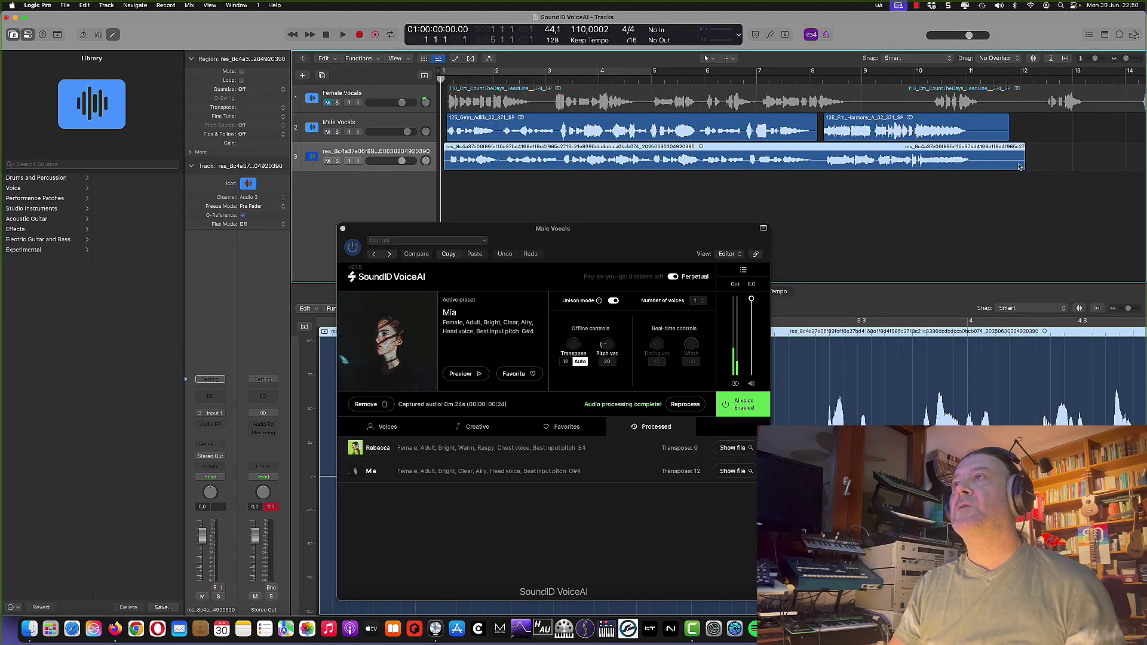
- Shorten the imported region to end at about bar 8, and delete the 125_Fm_Harmony_A_02_371_SP region from the Male Vocals track
{"action": "left_click_drag", "start_coordinate": [1024, 163], "coordinate": [825, 166]}
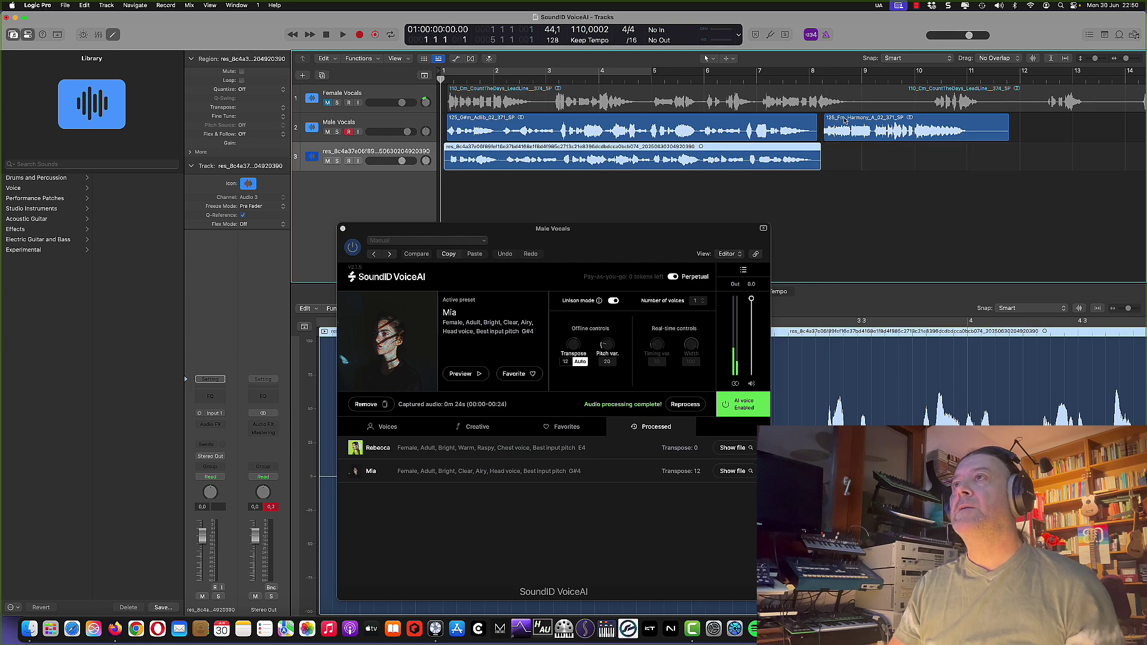
{"action": "left_click", "coordinate": [868, 123]}
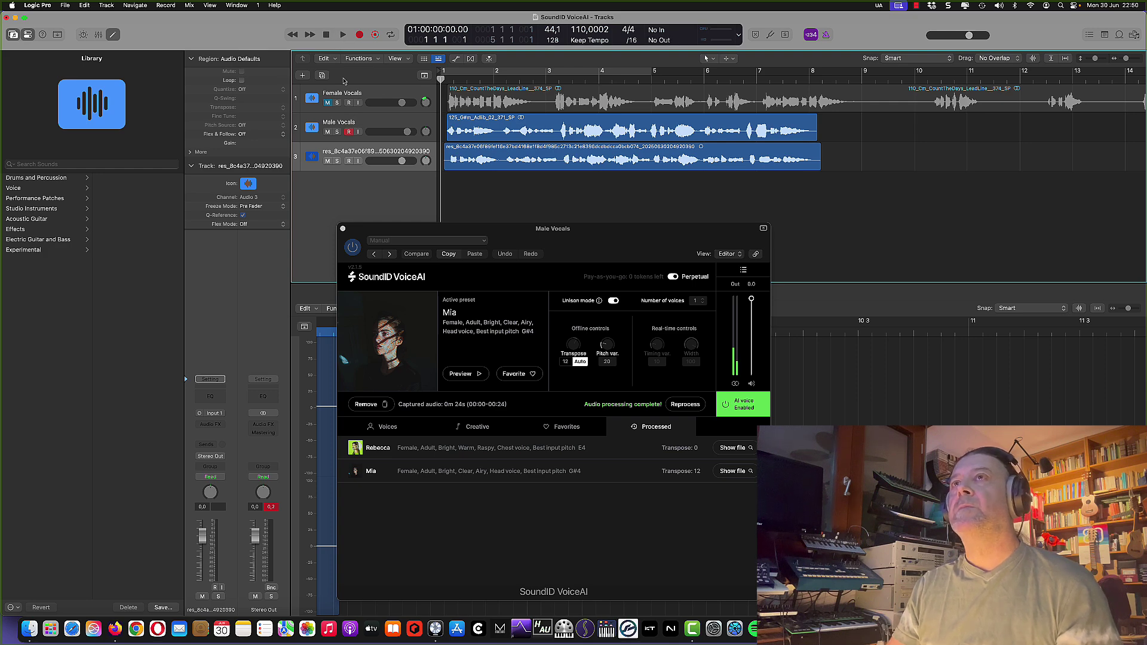
- Add a Bus 1 send to the imported voice track, and briefly play the vocals from the project start with playhead following on
{"action": "left_click", "coordinate": [351, 153]}
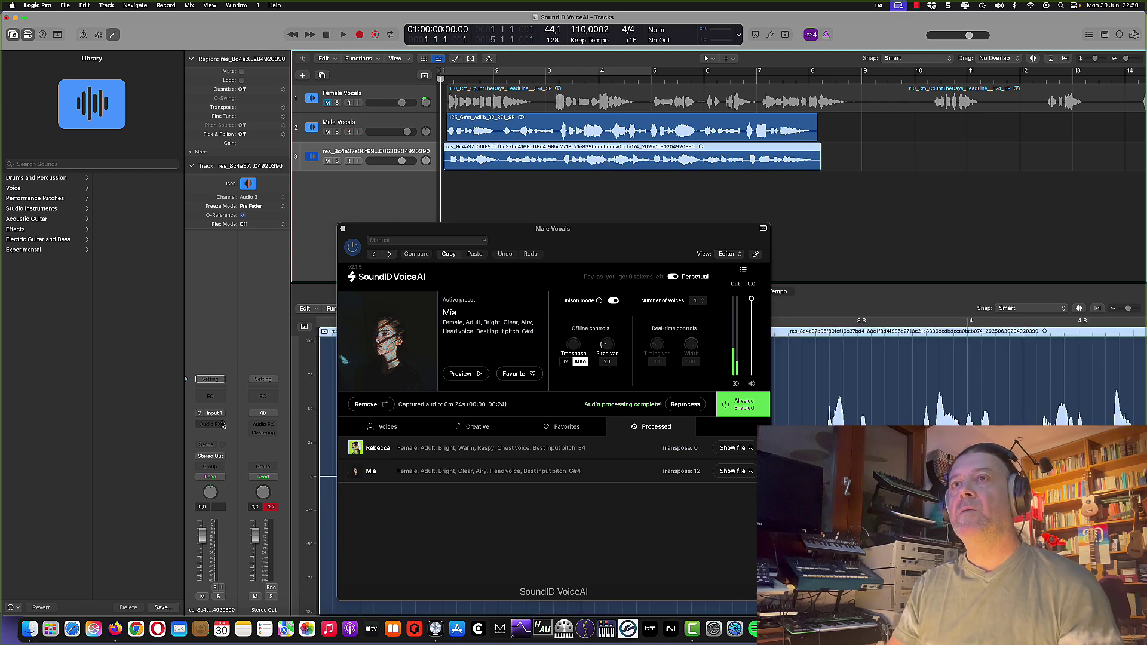
{"action": "left_click", "coordinate": [205, 444]}
{"action": "left_click", "coordinate": [305, 325]}
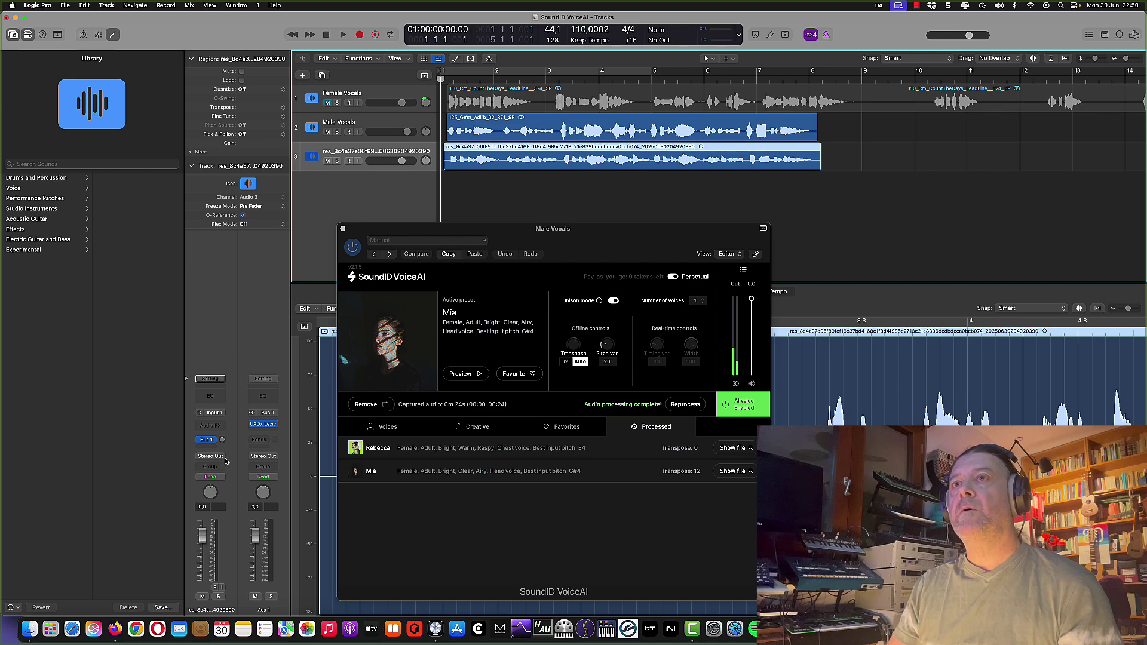
{"action": "left_click", "coordinate": [489, 59]}
{"action": "key", "text": "space"}
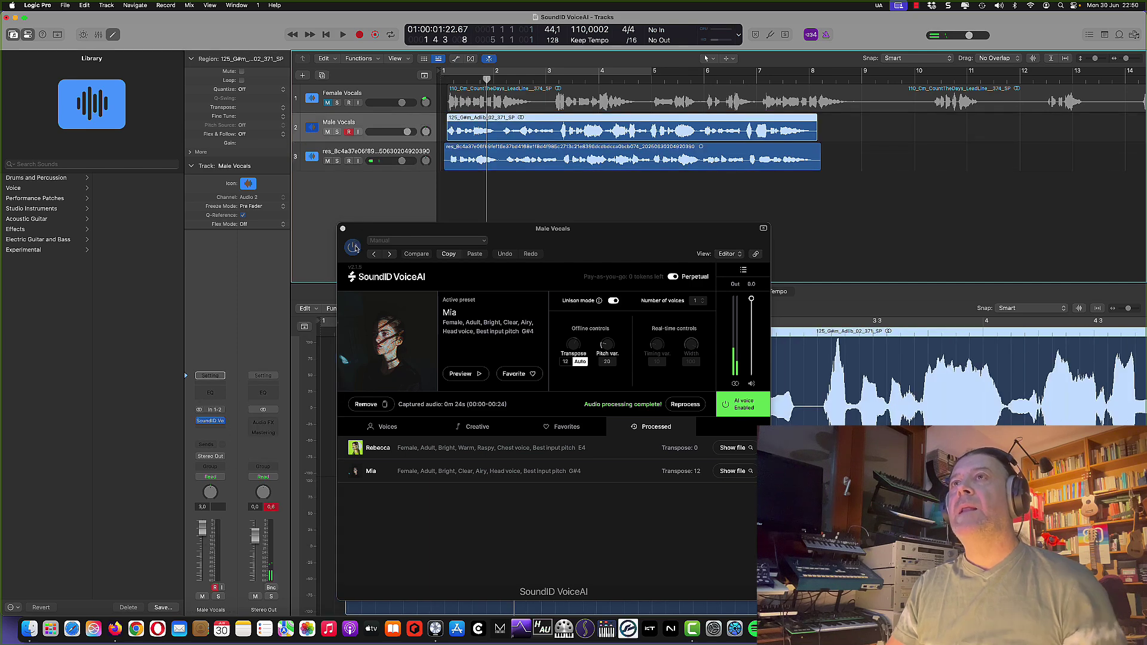
- Disable the AI voice on the Male Vocals track, and shift the imported voice region slightly earlier to line up with the original
{"action": "left_click", "coordinate": [745, 413]}
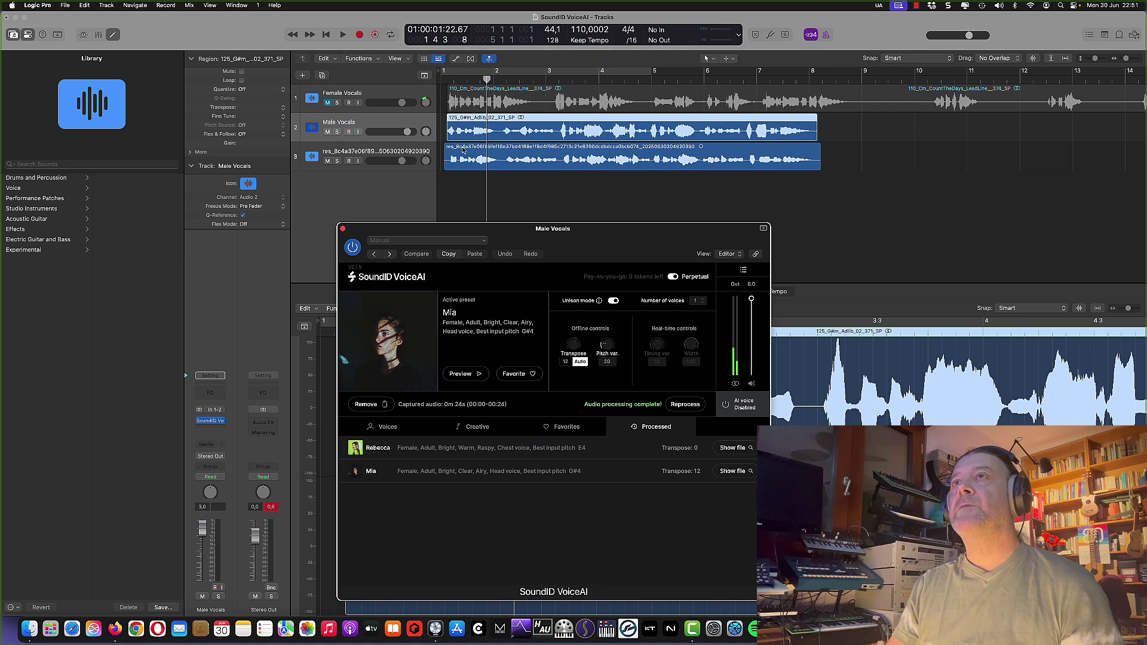
{"action": "left_click", "coordinate": [463, 149]}
{"action": "left_click_drag", "start_coordinate": [460, 149], "coordinate": [456, 150]}
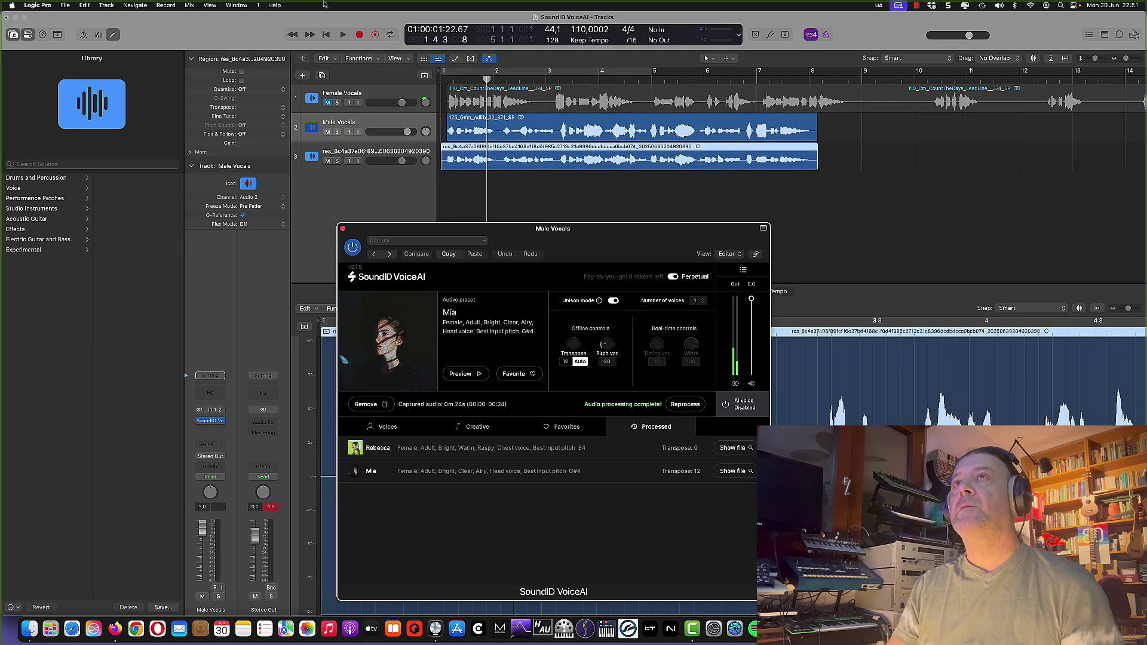
- Play the layered vocals from the project start to about bar 9, with Male Vocals record-enabled and lowered to -3.1 dB
{"action": "left_click", "coordinate": [327, 34]}
{"action": "left_click", "coordinate": [342, 34]}
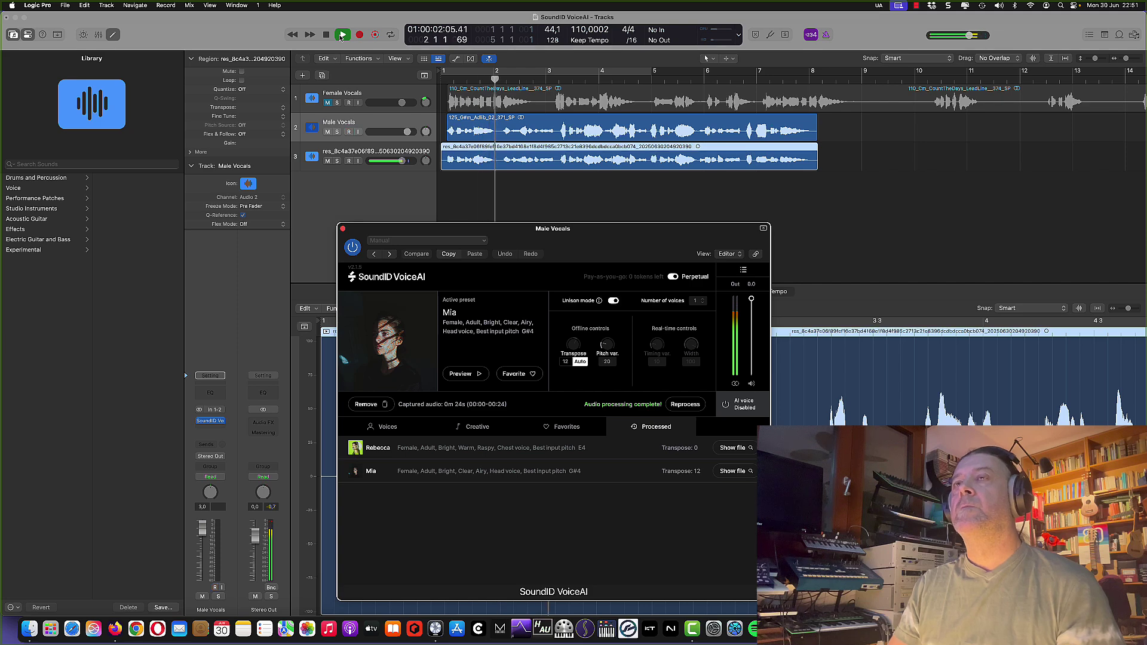
{"action": "left_click", "coordinate": [349, 131]}
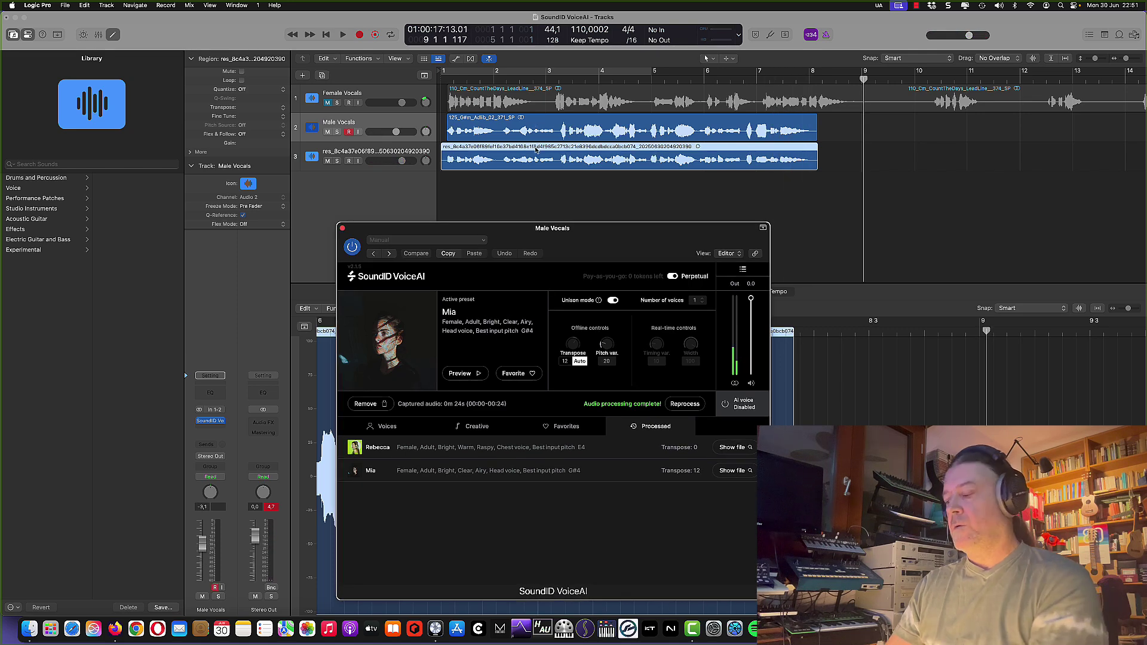
- Delete the imported voice region and its track, and return the playhead to the project start
{"action": "left_click", "coordinate": [400, 154]}
{"action": "key", "text": "Delete"}
{"action": "key", "text": "space"}
{"action": "key", "text": "super+BackSpace"}
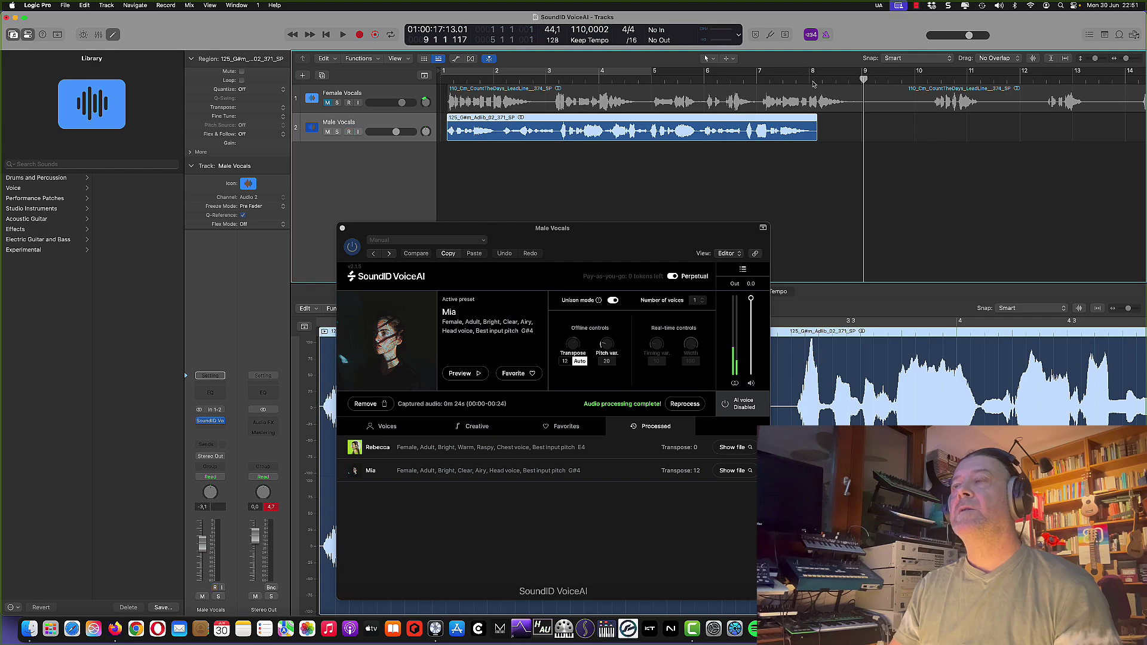
{"action": "key", "text": "Return"}
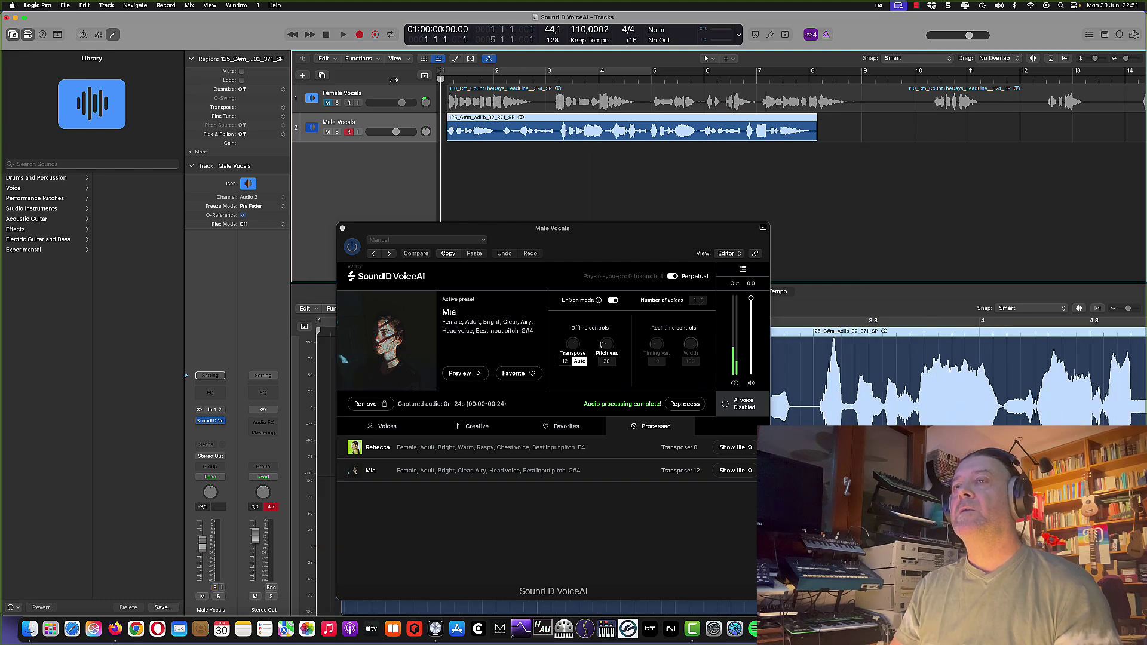
- Enable the AI voice again, and process the captured male vocals with the Distorted guitar creative preset using automatic transpose
{"action": "left_click", "coordinate": [351, 249]}
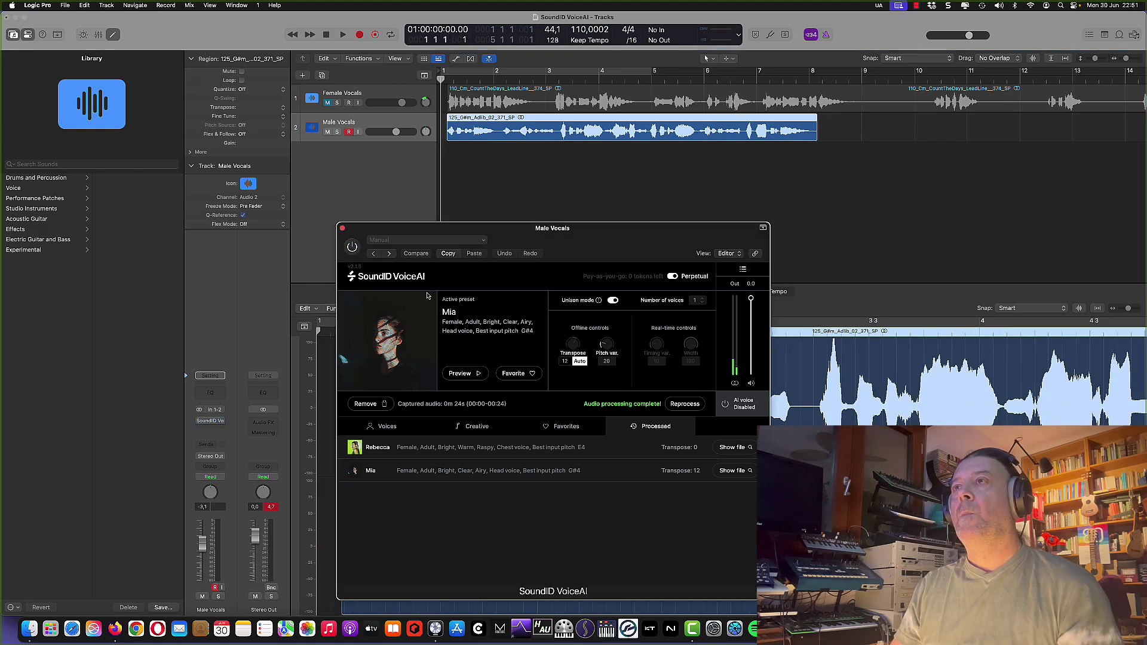
{"action": "left_click", "coordinate": [739, 404]}
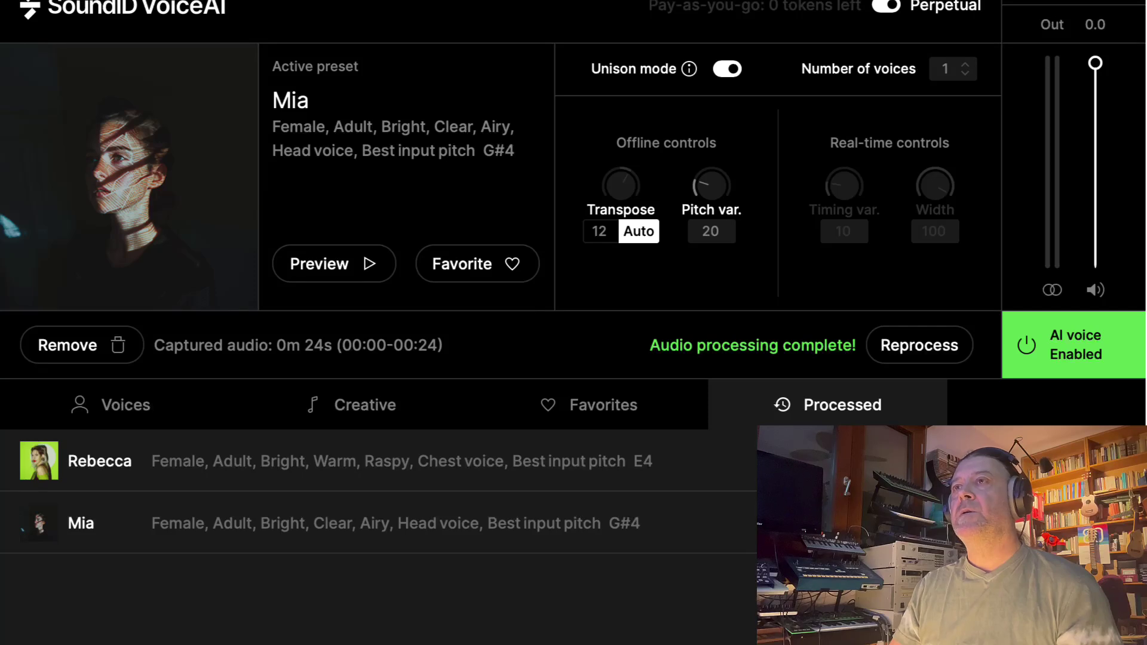
{"action": "left_click", "coordinate": [385, 412]}
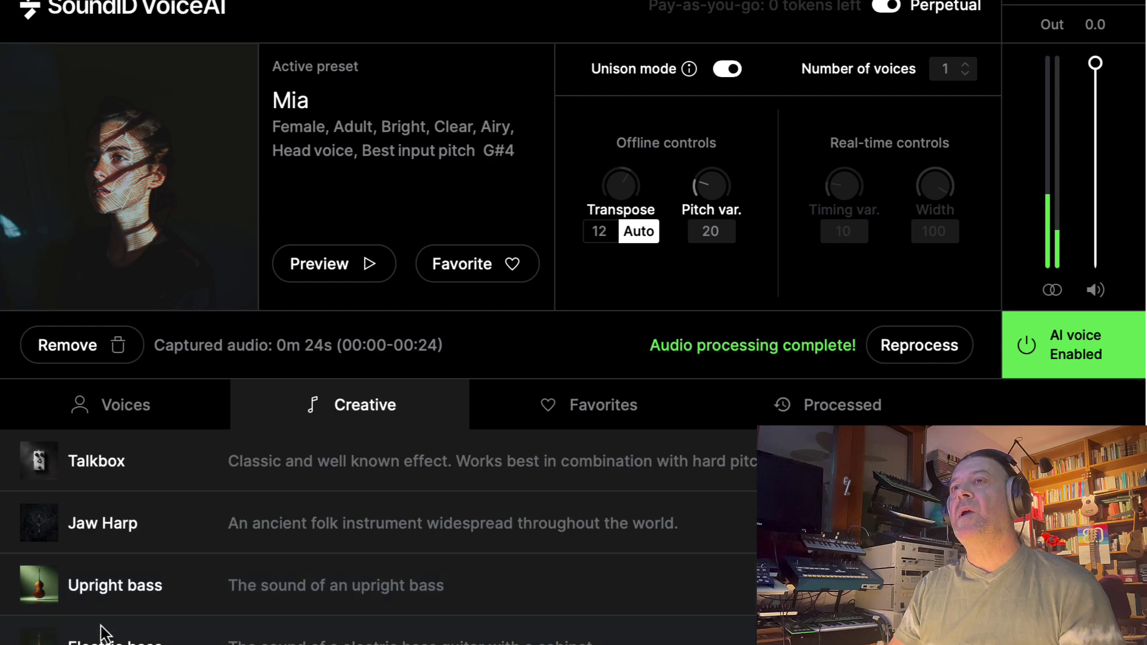
{"action": "scroll", "coordinate": [379, 536], "scroll_direction": "down", "scroll_amount": 3}
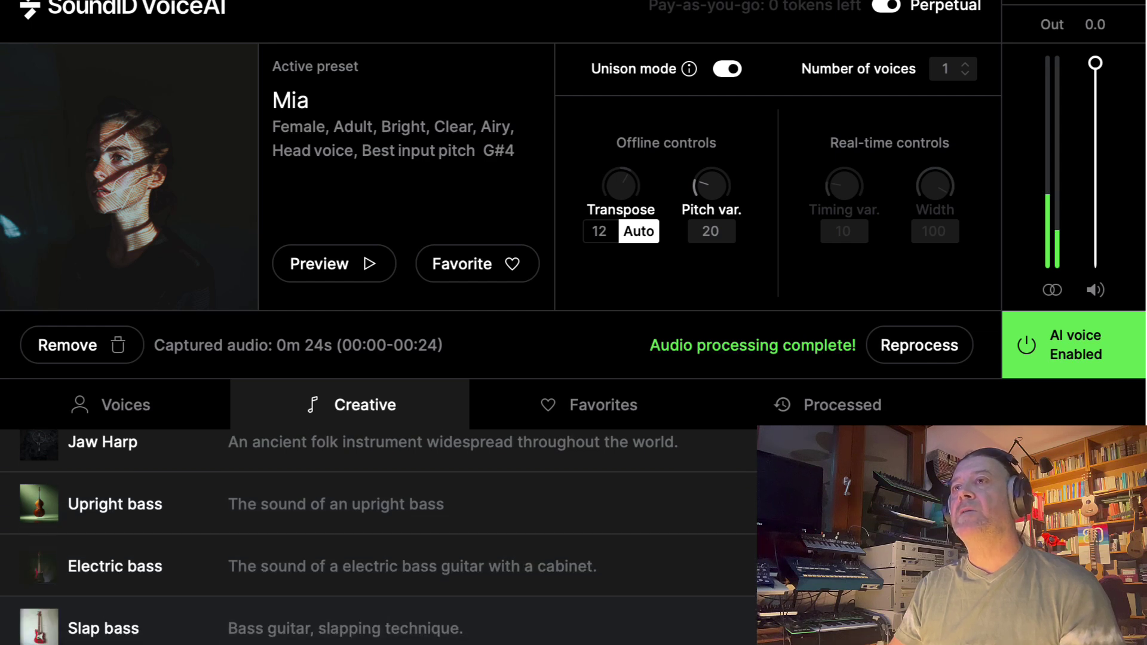
{"action": "scroll", "coordinate": [269, 574], "scroll_direction": "down", "scroll_amount": 2}
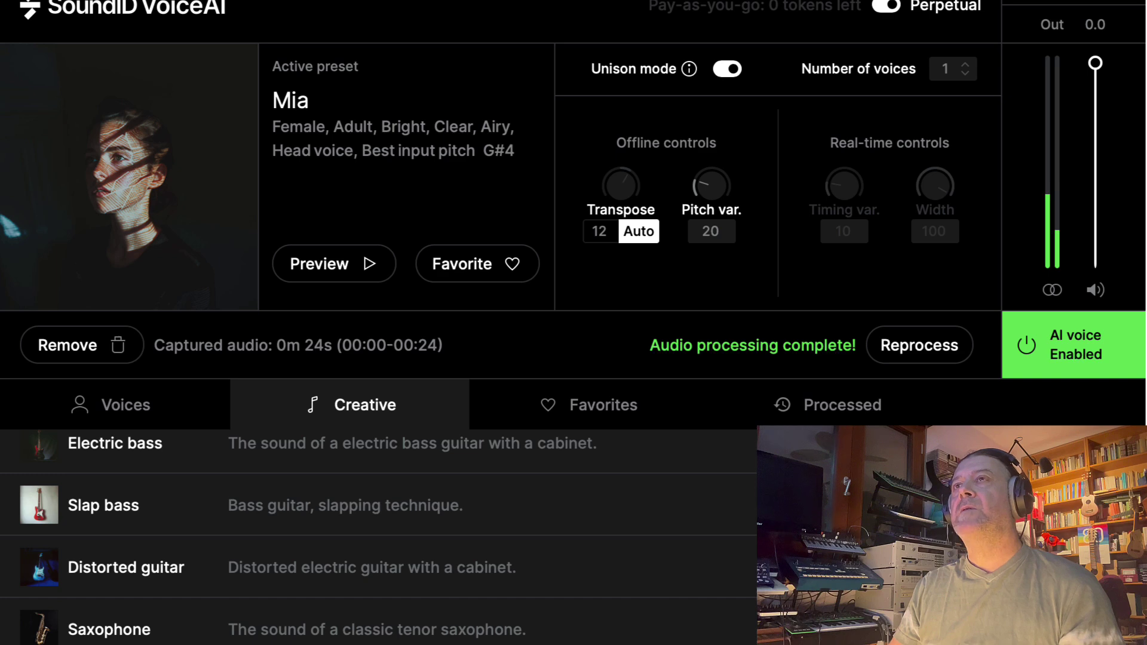
{"action": "left_click", "coordinate": [164, 577]}
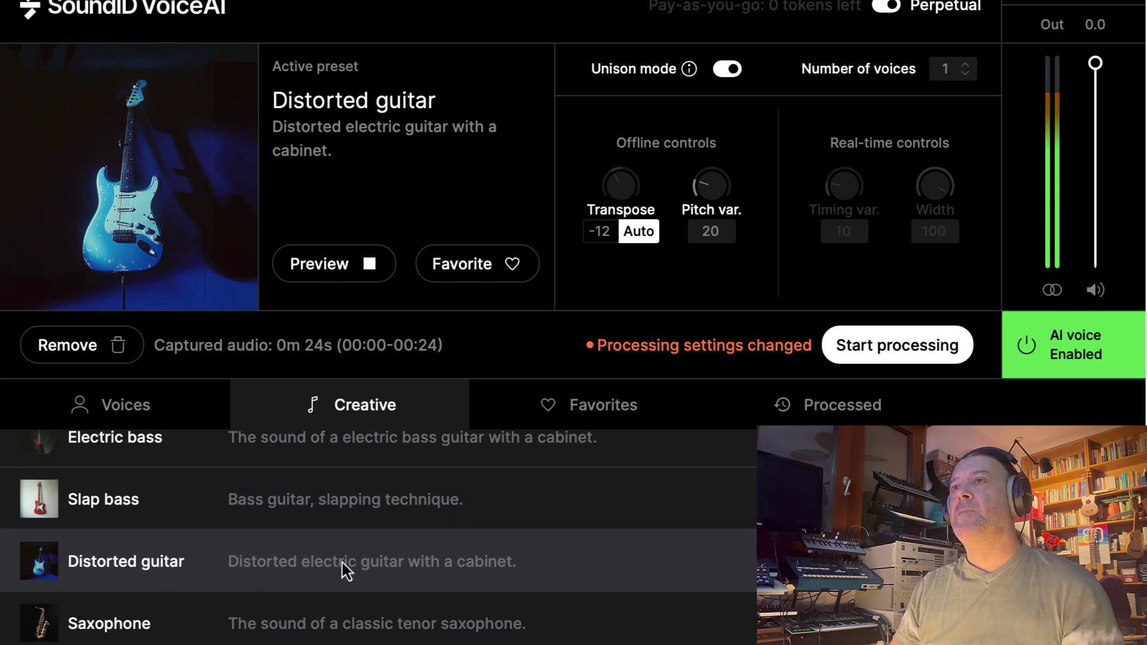
{"action": "left_click", "coordinate": [902, 350]}
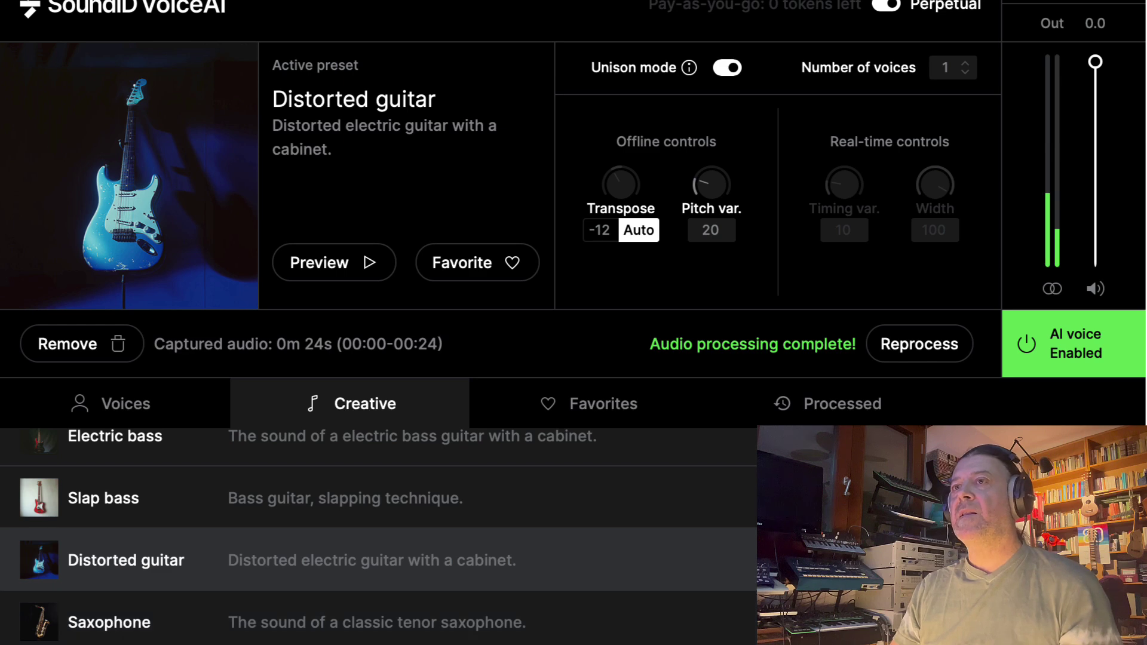
- Process the captured male vocals with the Strings 1 creative preset using automatic transpose, and return to the list of voices
{"action": "scroll", "coordinate": [379, 537], "scroll_direction": "down", "scroll_amount": 3}
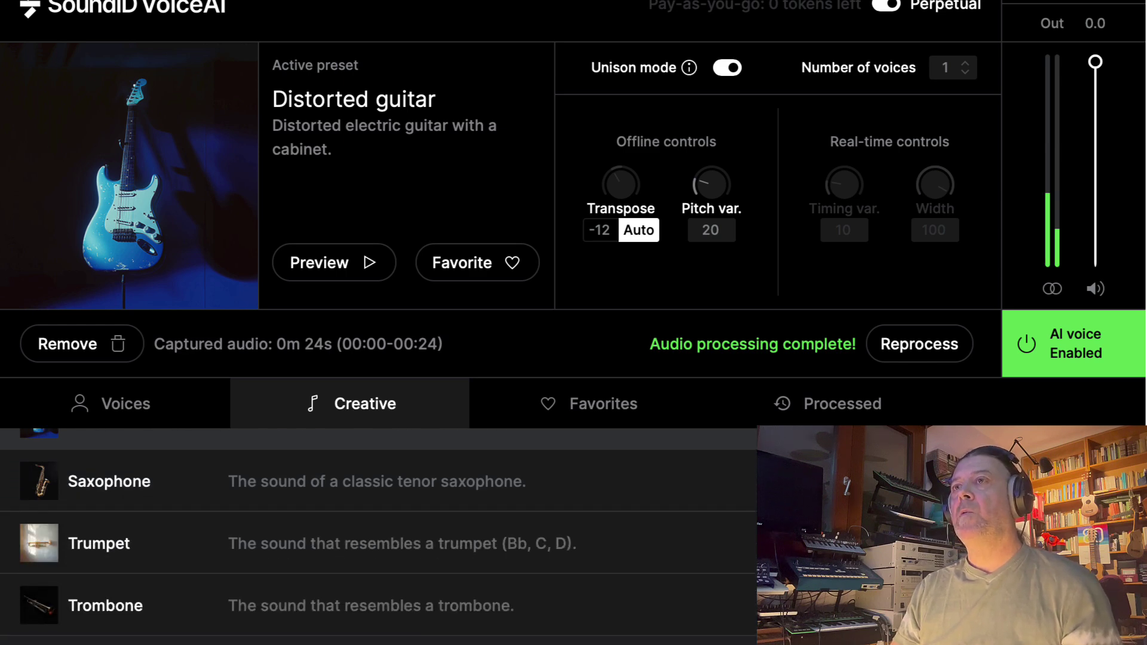
{"action": "key", "text": "Up"}
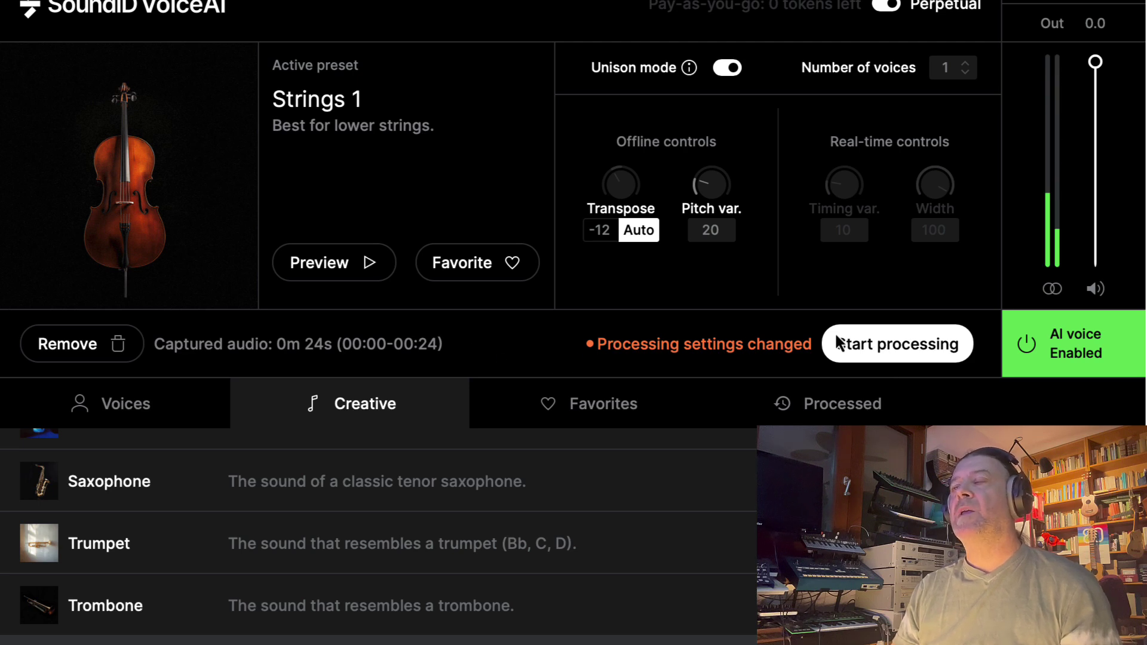
{"action": "left_click", "coordinate": [895, 346]}
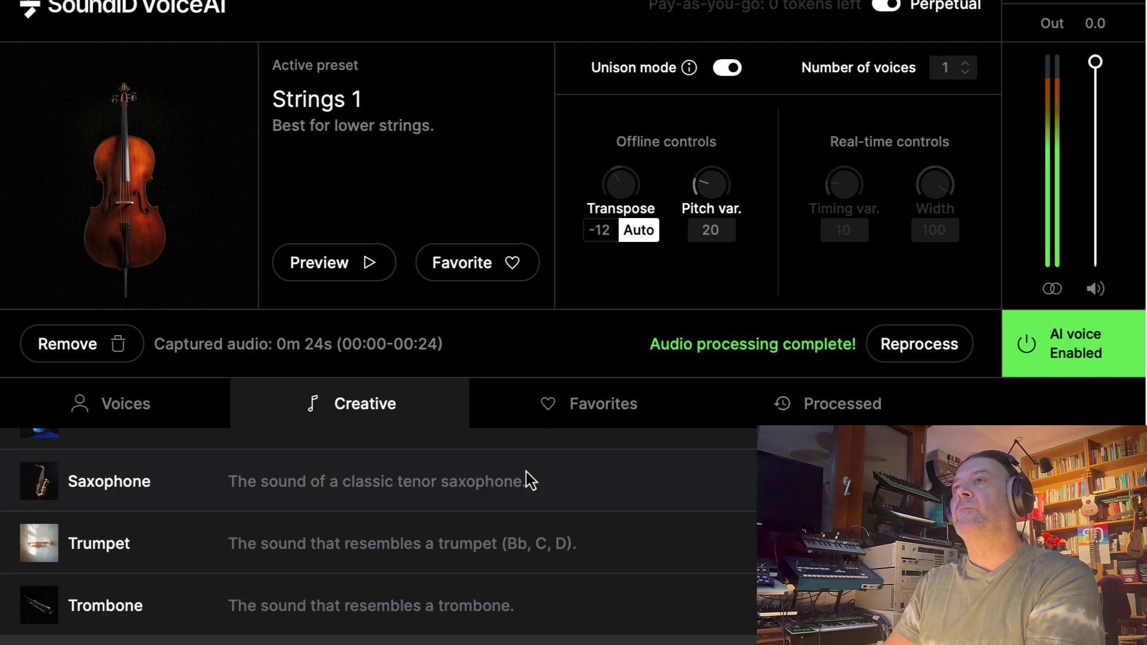
{"action": "scroll", "coordinate": [525, 472], "scroll_direction": "down", "scroll_amount": 1}
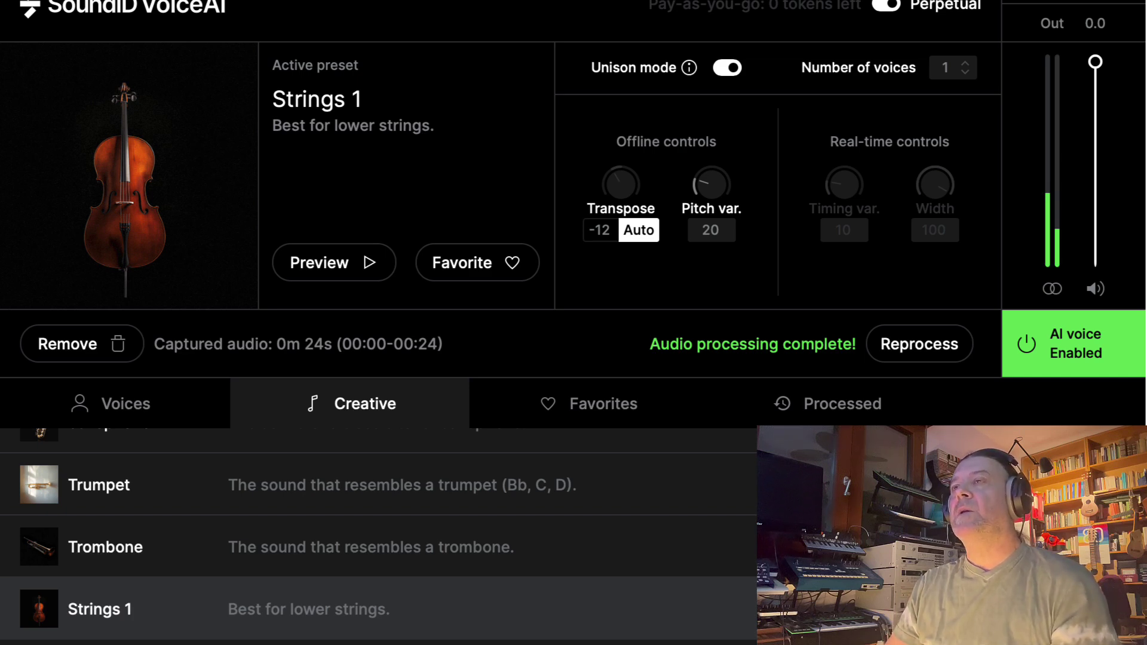
{"action": "left_click", "coordinate": [131, 414]}
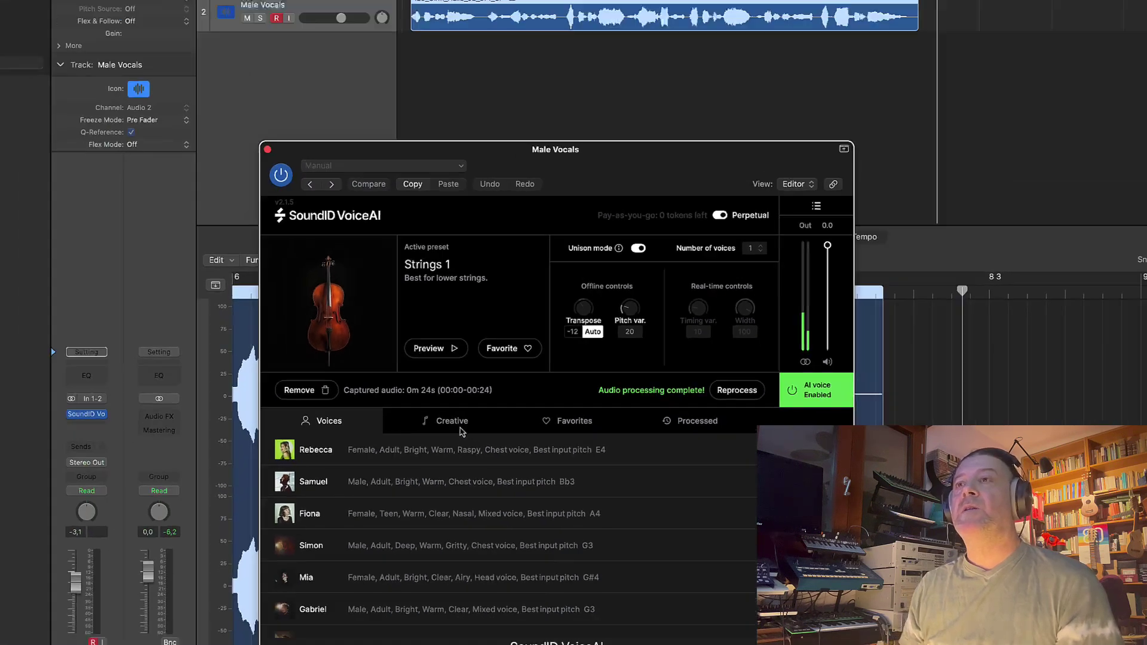
{"action": "key", "text": "alt+r"}
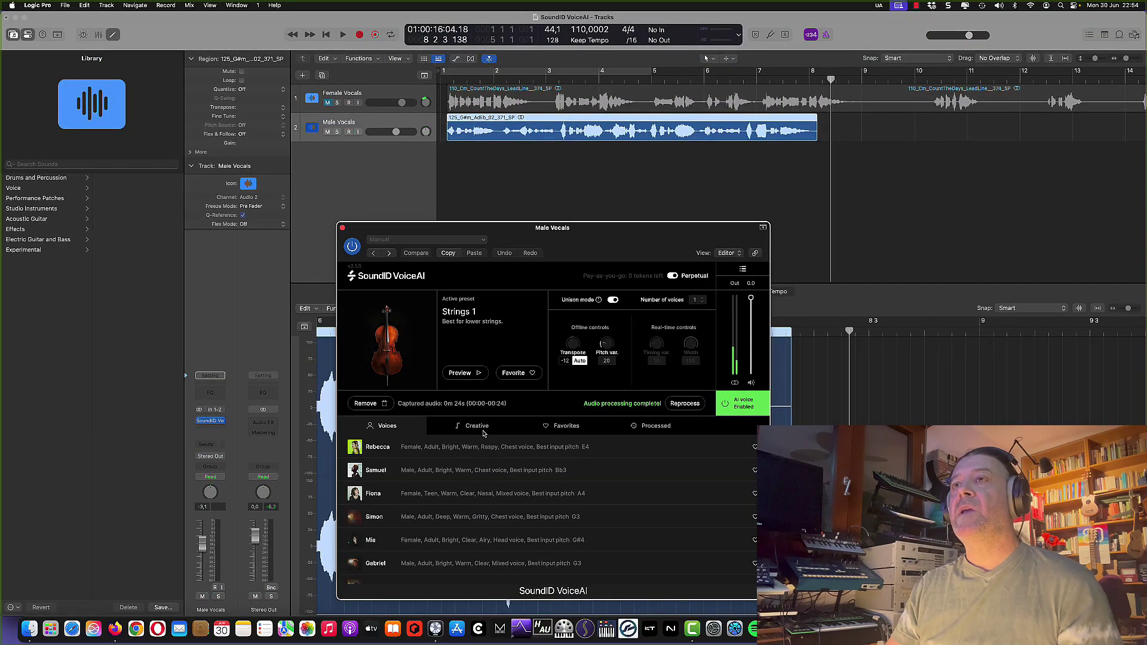